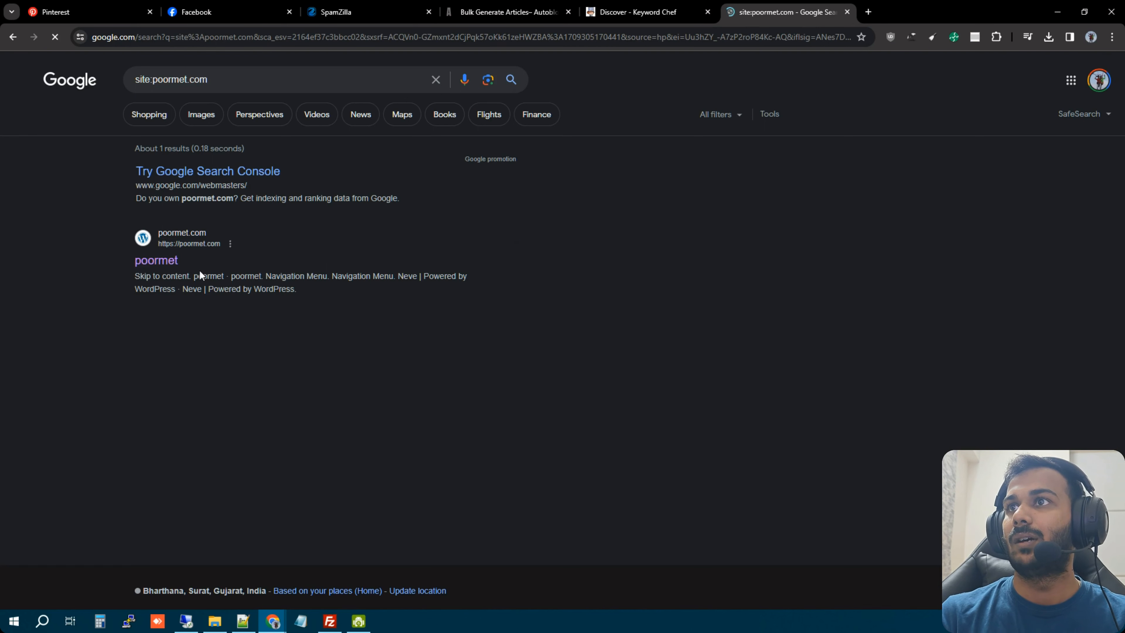
Open the poormet.com result from the Google site search, look at the site's homepage and close it.
left_click_drag(305, 298, 189, 276)
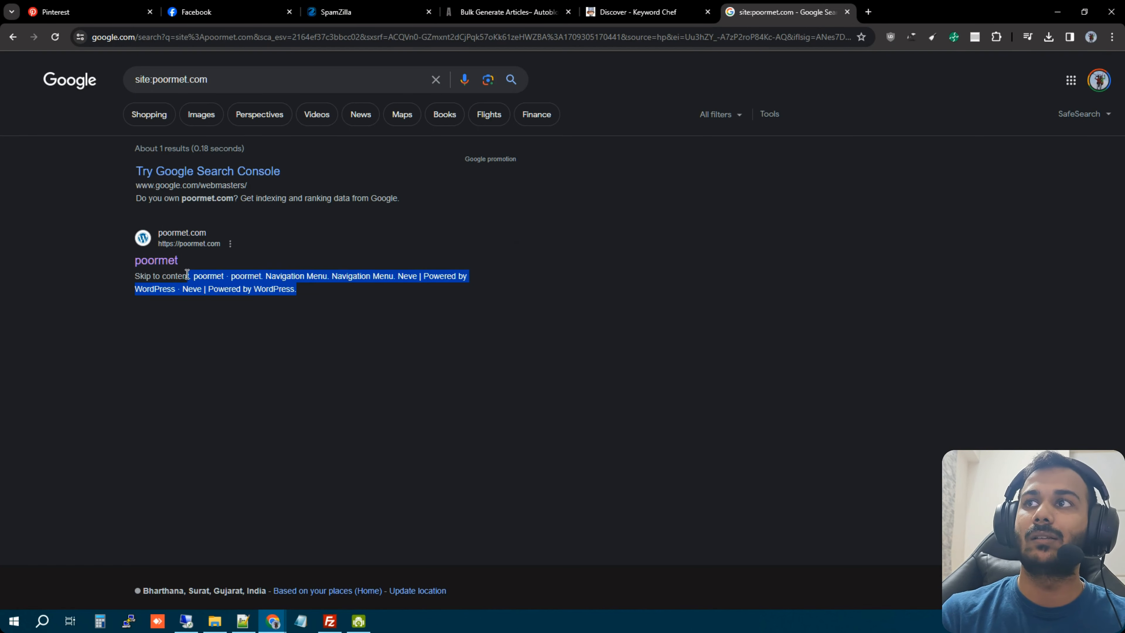
left_click(257, 286)
left_click(156, 262)
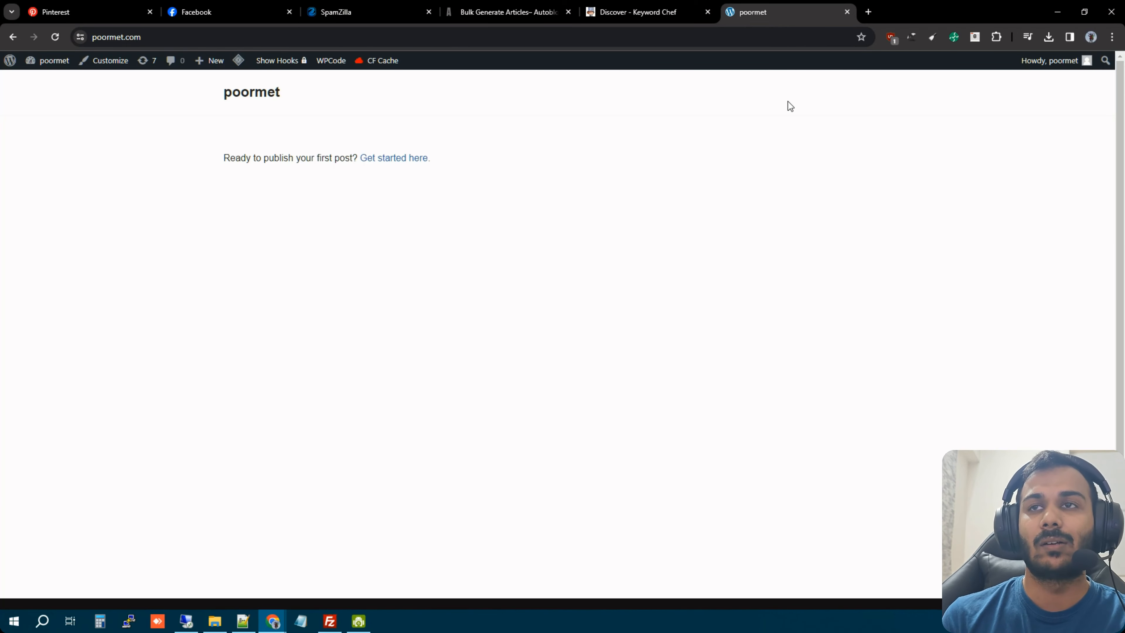
left_click(645, 7)
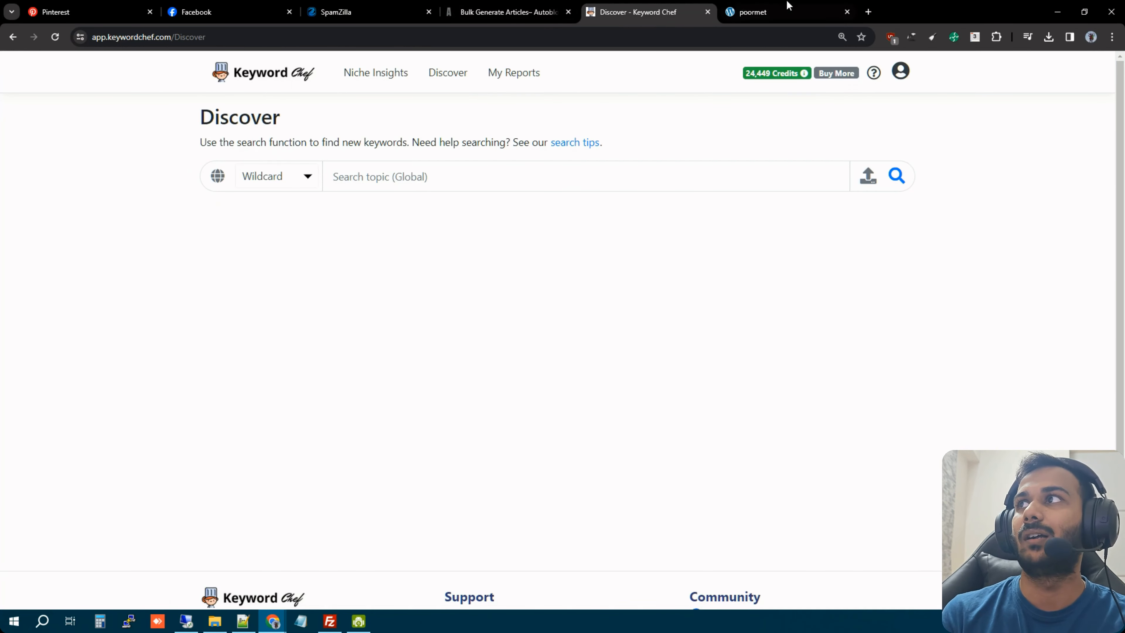
left_click(749, 8)
left_click(846, 12)
Switch to Poormet's Pinterest profile and copy the account owner's name.
key("ctrl+shift+Tab")
key("ctrl+shift+Tab")
key("ctrl+shift+Tab")
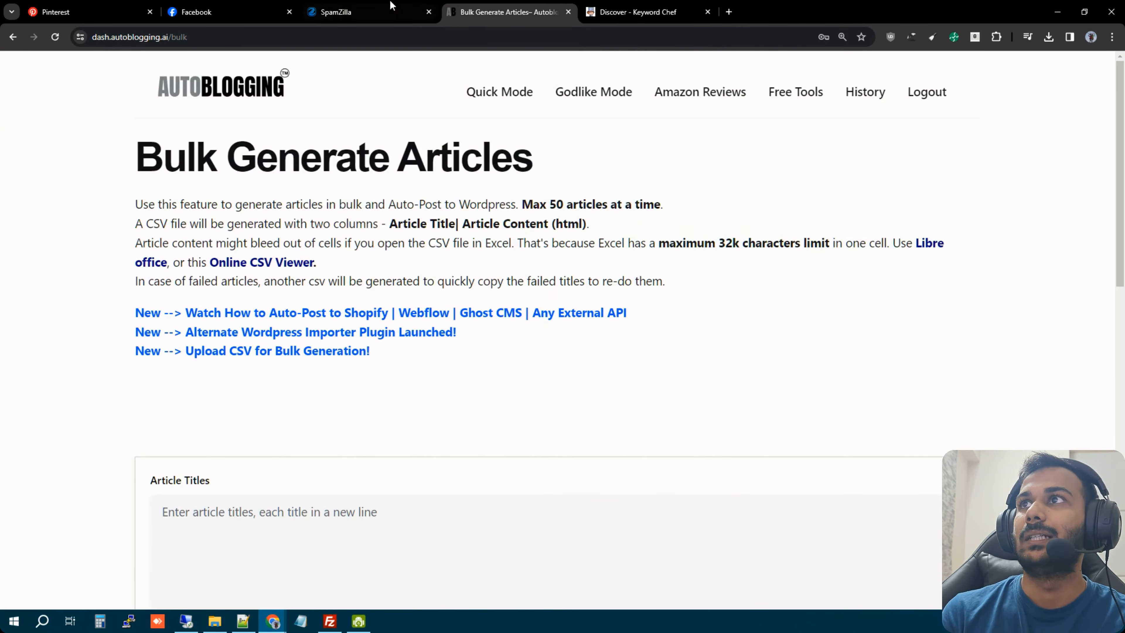
scroll(385, 241, "down", 3)
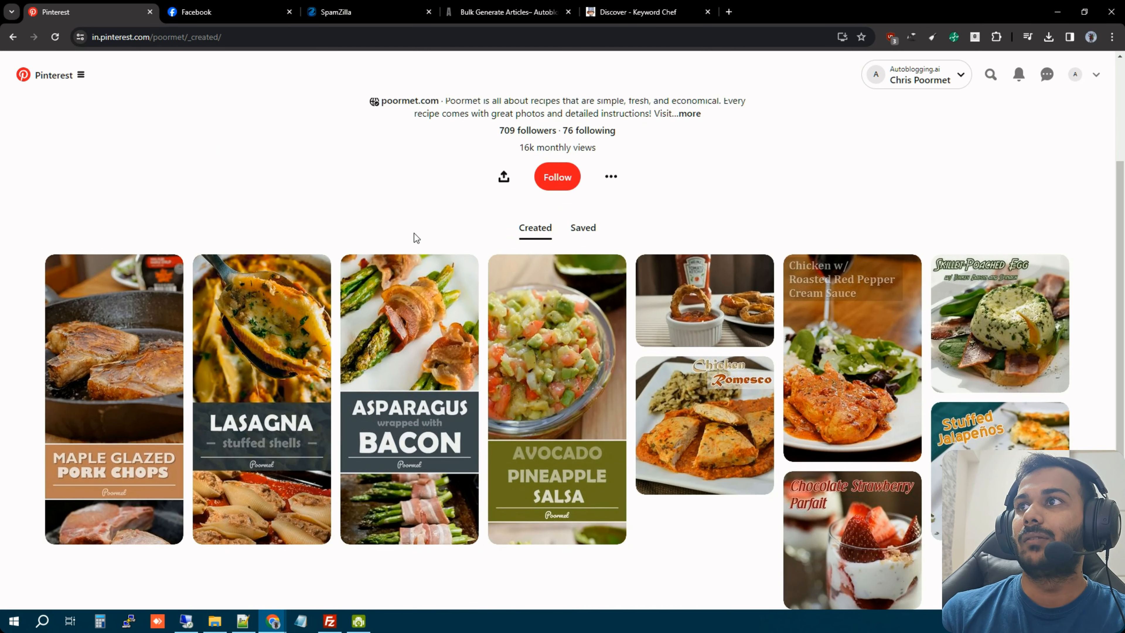
scroll(319, 293, "up", 3)
triple_click(509, 194)
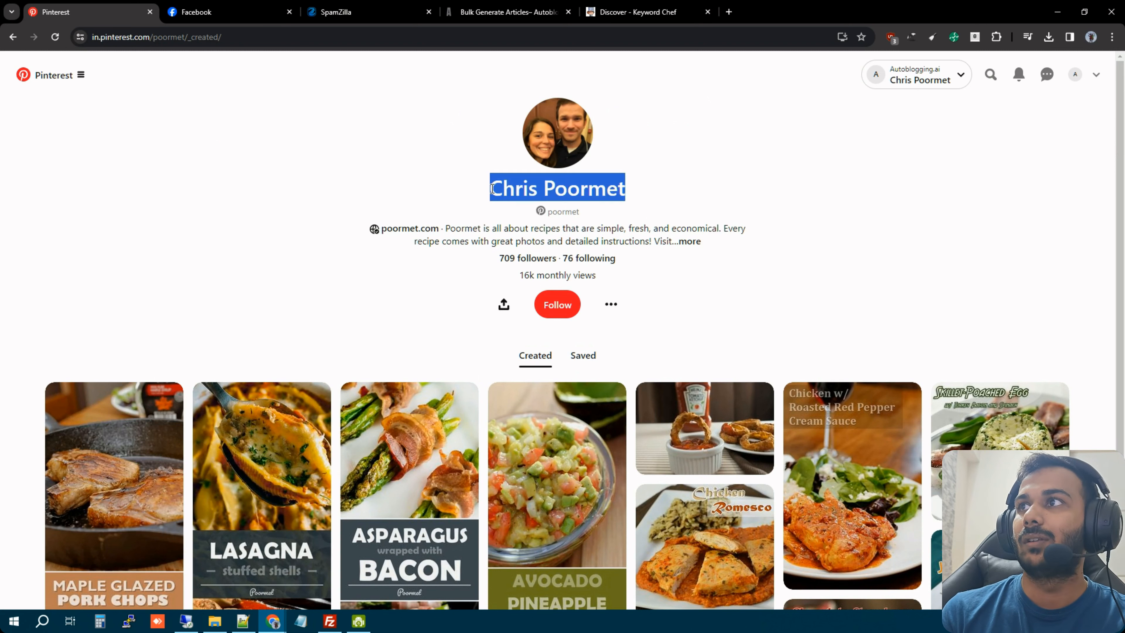
left_click_drag(478, 185, 630, 186)
triple_click(599, 195)
left_click(637, 204)
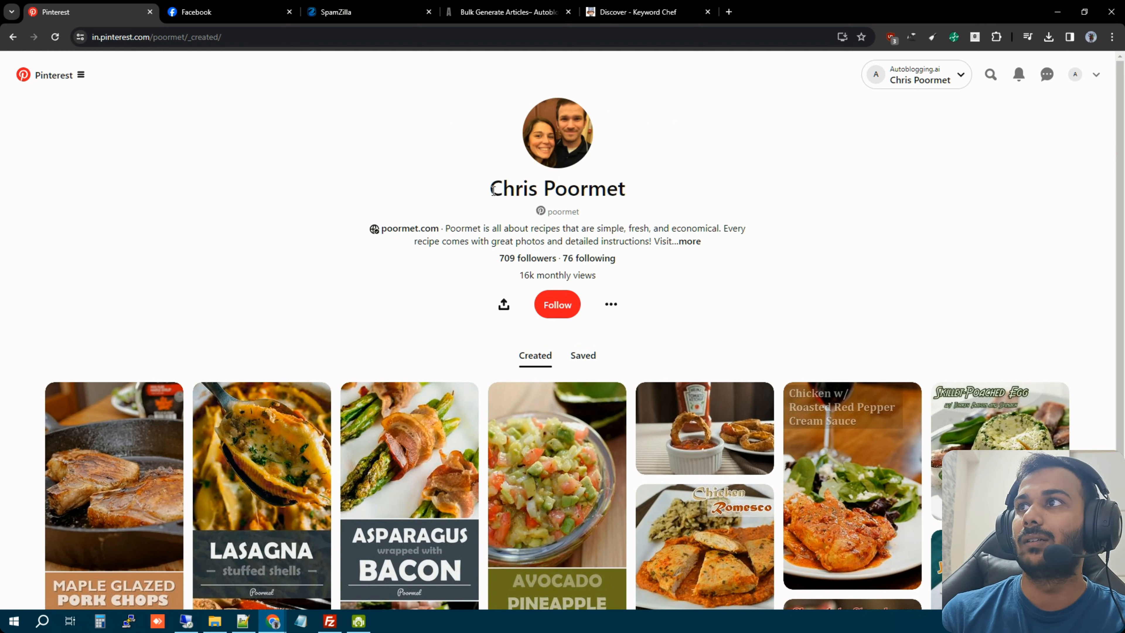
left_click_drag(487, 189, 641, 189)
triple_click(626, 189)
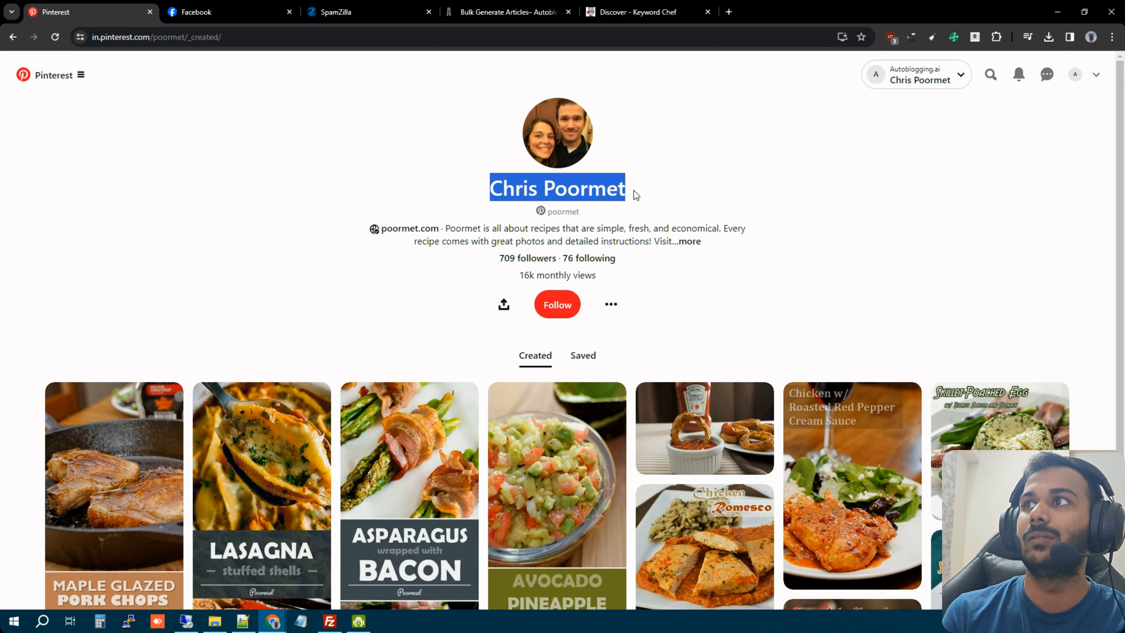
triple_click(587, 188)
right_click(610, 190)
left_click(630, 199)
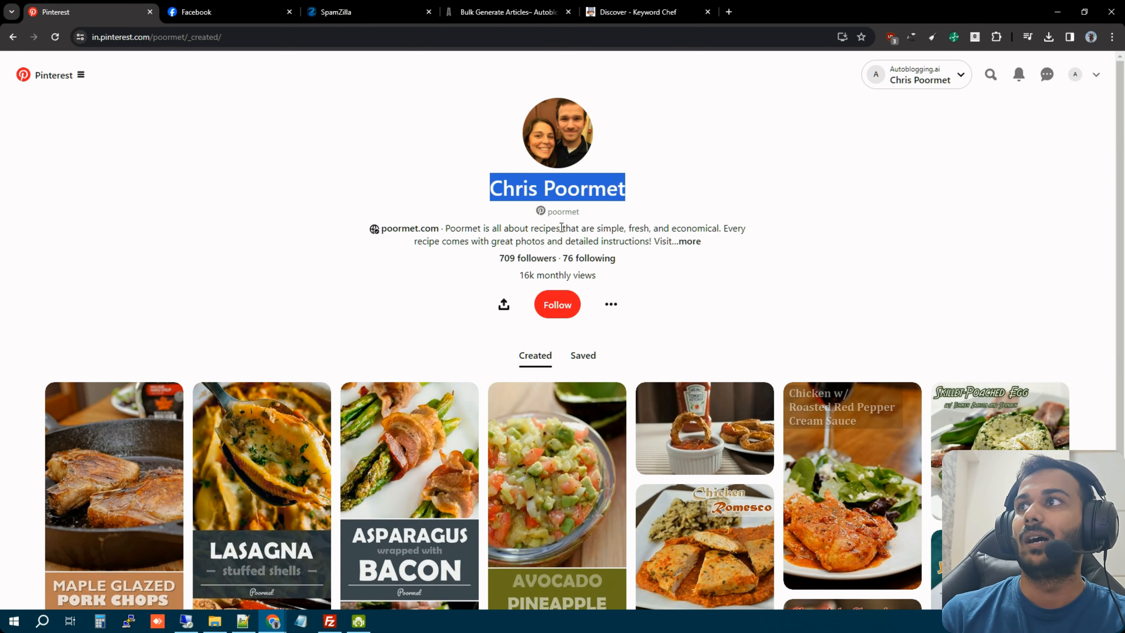
Examine the Pinterest profile's monthly views and its created pins.
scroll(571, 293, "down", 3)
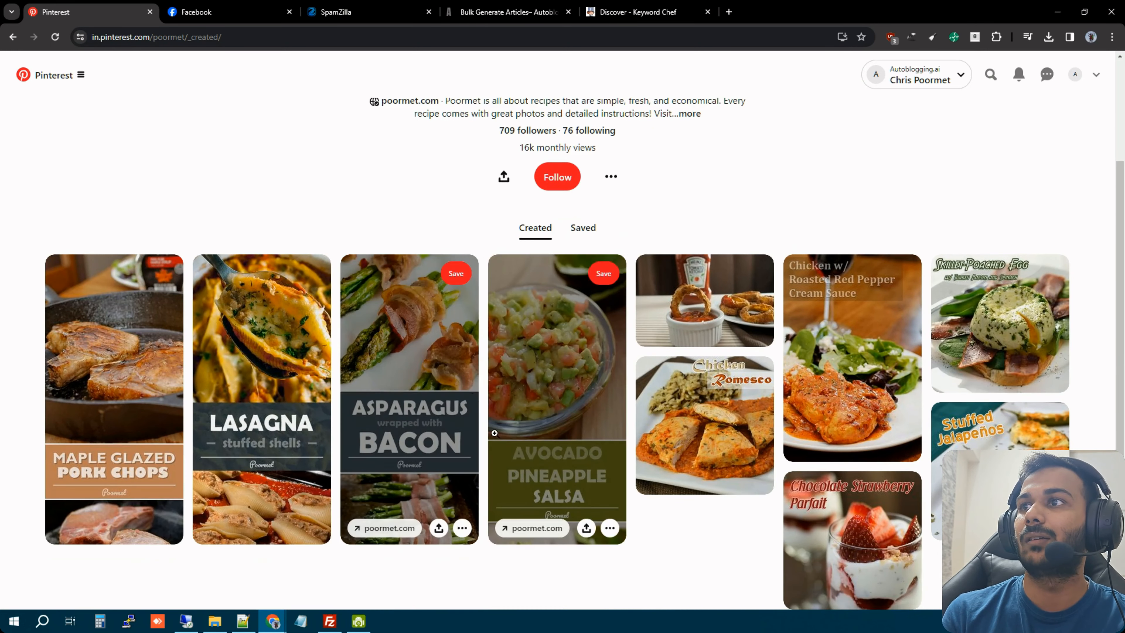
scroll(345, 404, "up", 3)
left_click_drag(598, 276, 523, 275)
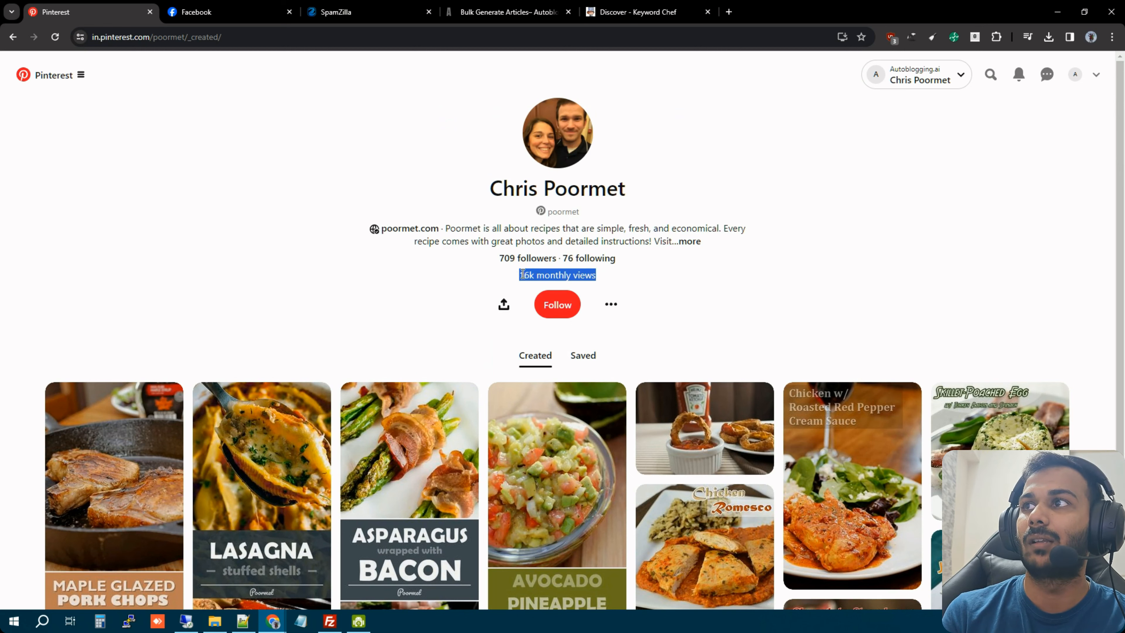
scroll(521, 274, "down", 3)
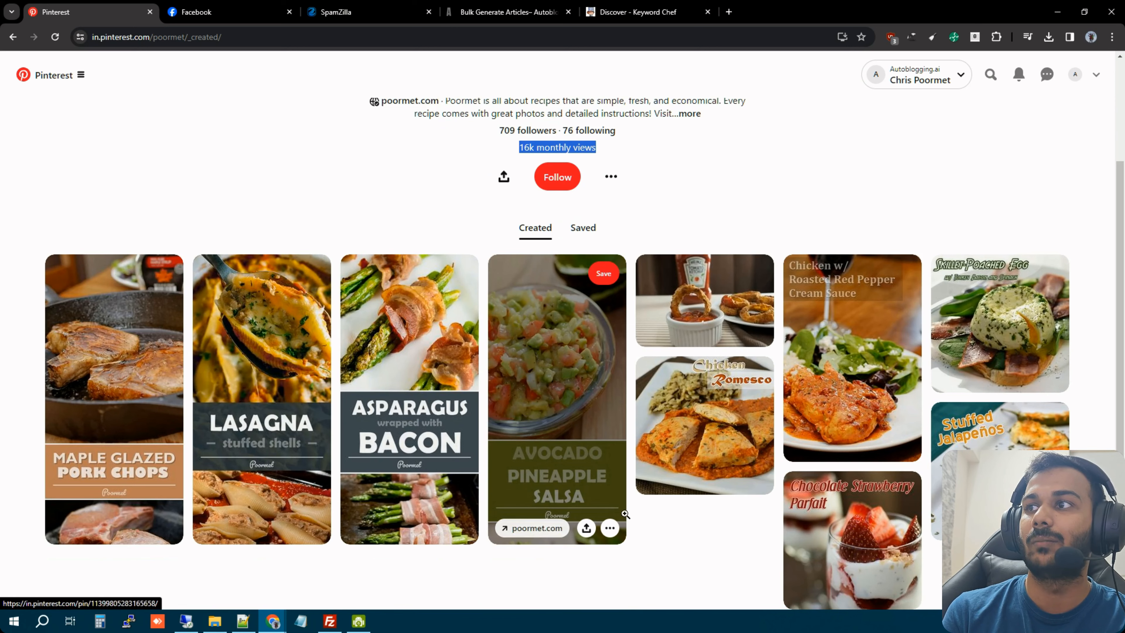
Switch to Poormet's Facebook page and look through its intro, photos and older posts.
left_click(196, 12)
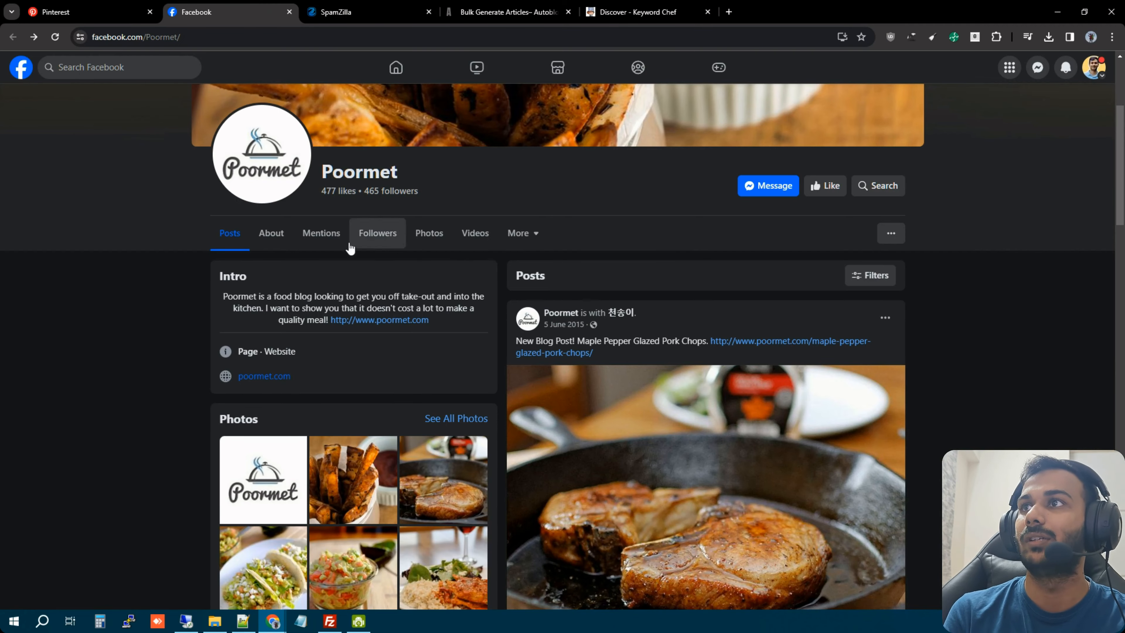
scroll(201, 292, "down", 15)
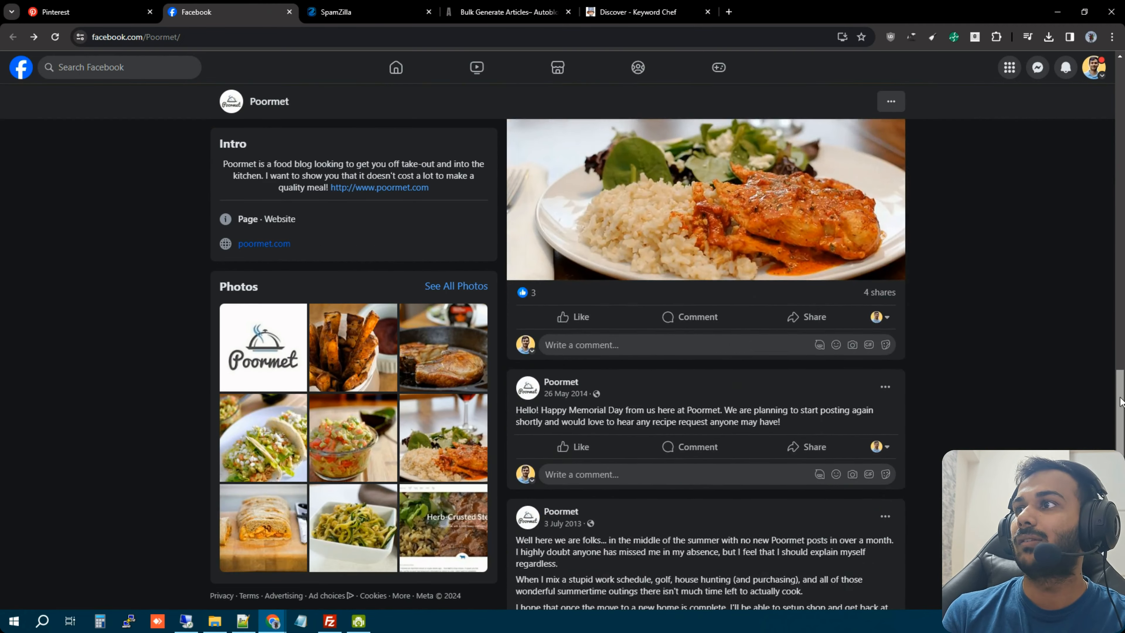
scroll(386, 228, "up", 15)
scroll(387, 228, "down", 4)
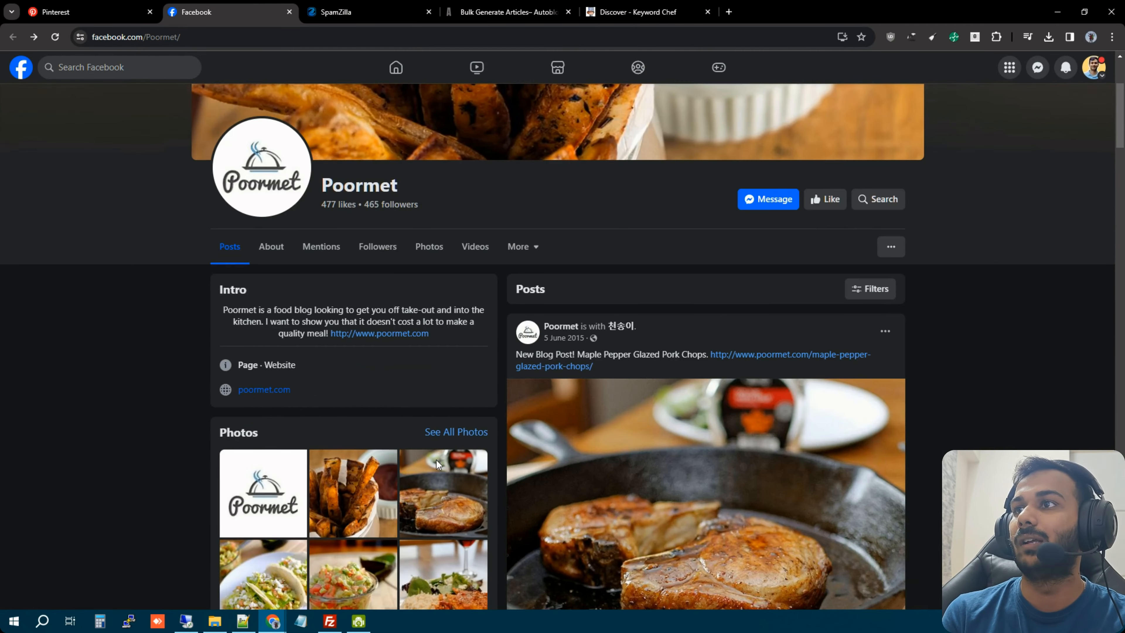
Switch to the WordPress admin in the remote desktop session and open the poormet user's profile for editing.
left_click(337, 12)
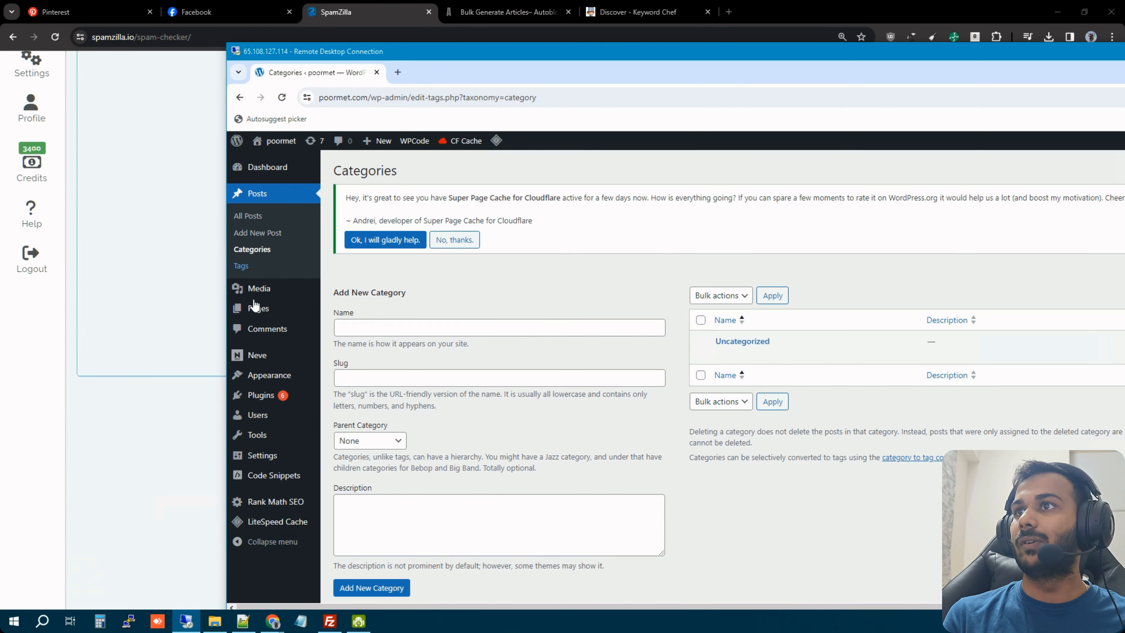
left_click(330, 417)
double_click(633, 54)
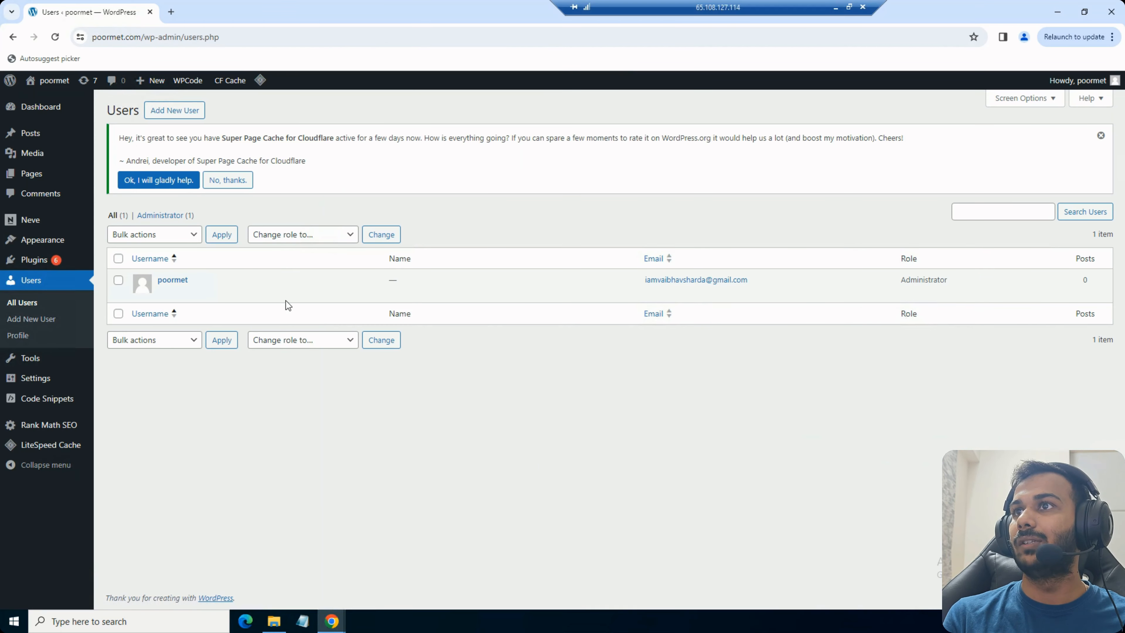
left_click(164, 293)
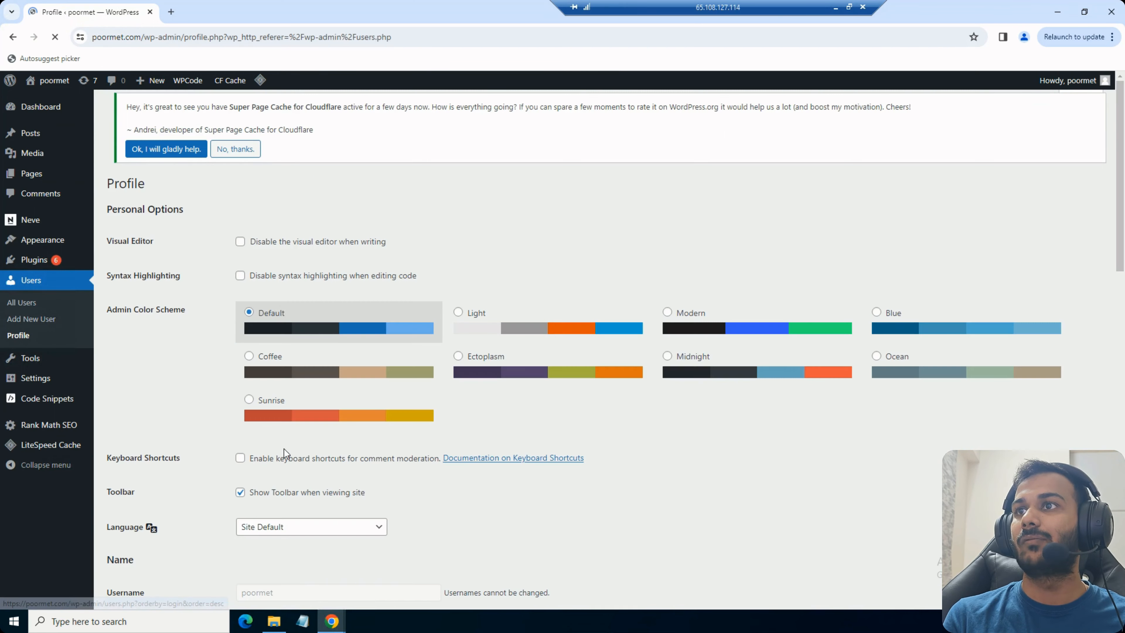
Fill in the profile's first name and last name with the account owner's name from Pinterest.
scroll(310, 455, "down", 3)
scroll(351, 455, "down", 4)
left_click(316, 334)
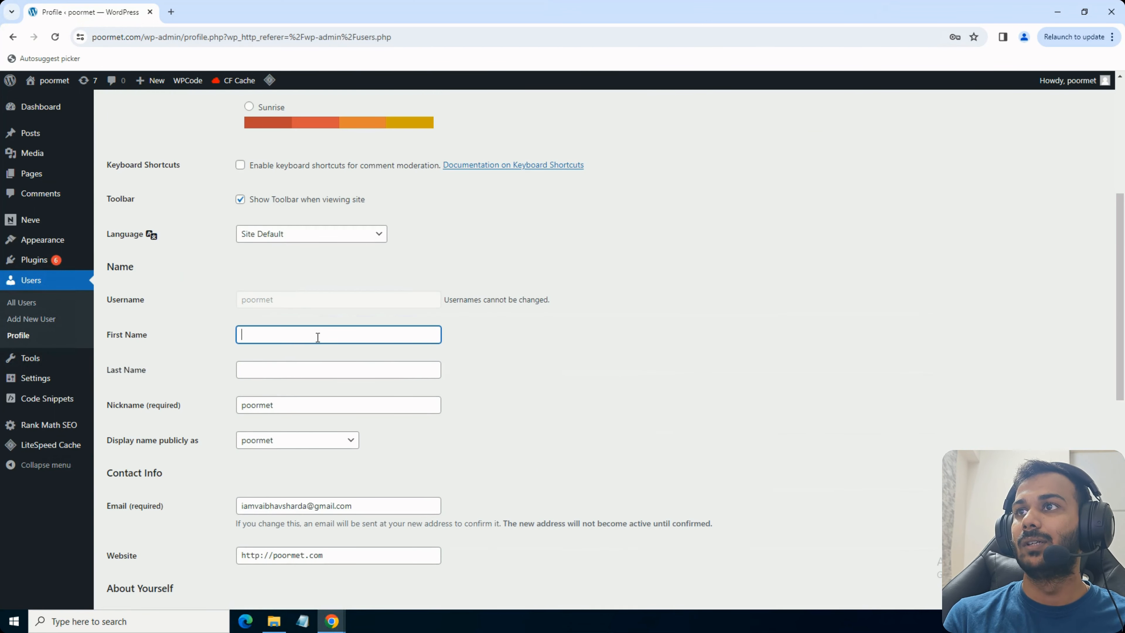
type("Chris")
key("ctrl+x")
left_click(297, 369)
key("ctrl+v")
left_click(311, 335)
key("BackSpace")
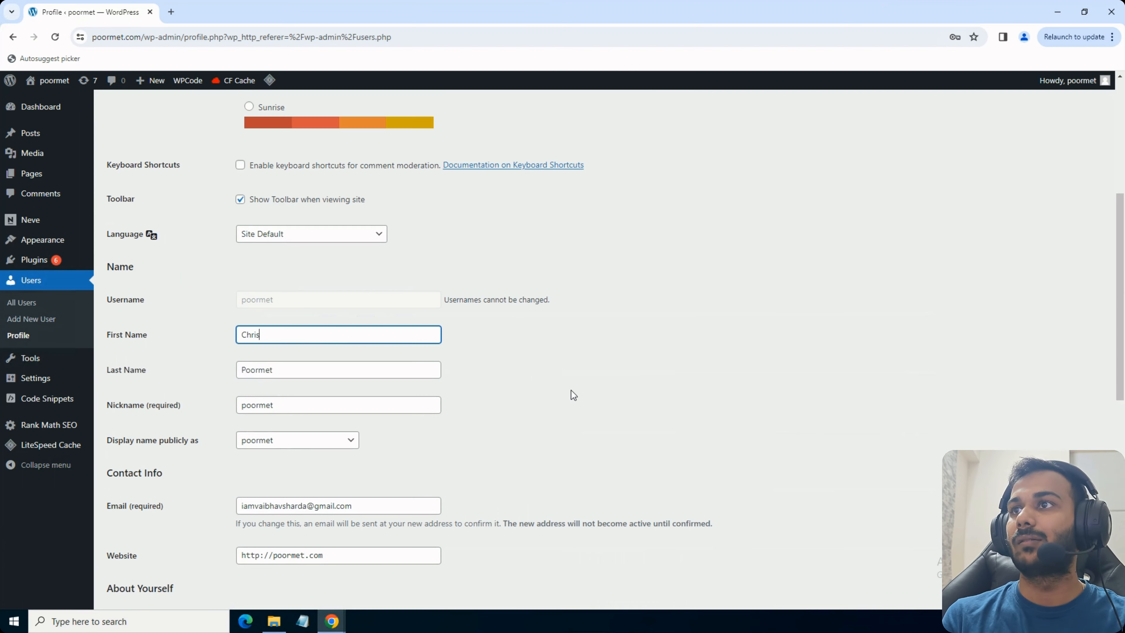
left_click(573, 394)
scroll(588, 396, "down", 2)
scroll(587, 395, "down", 7)
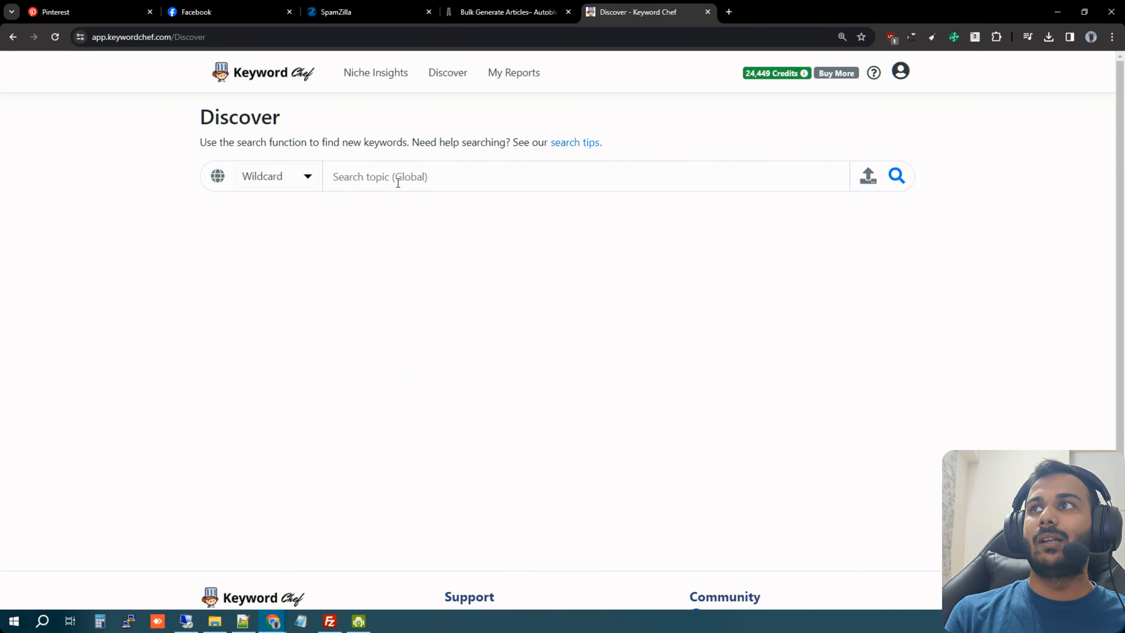
Switch to Keyword Chef, run a wildcard search for "how to cook *" and get all of its keywords.
type("how to")
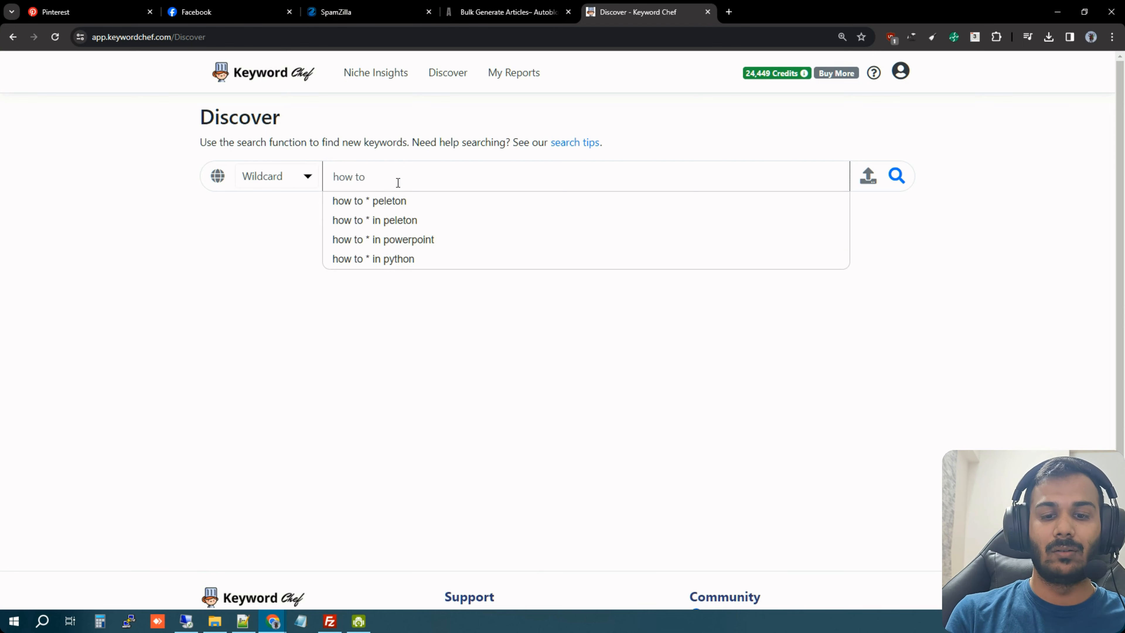
type(" cook *")
key("Return")
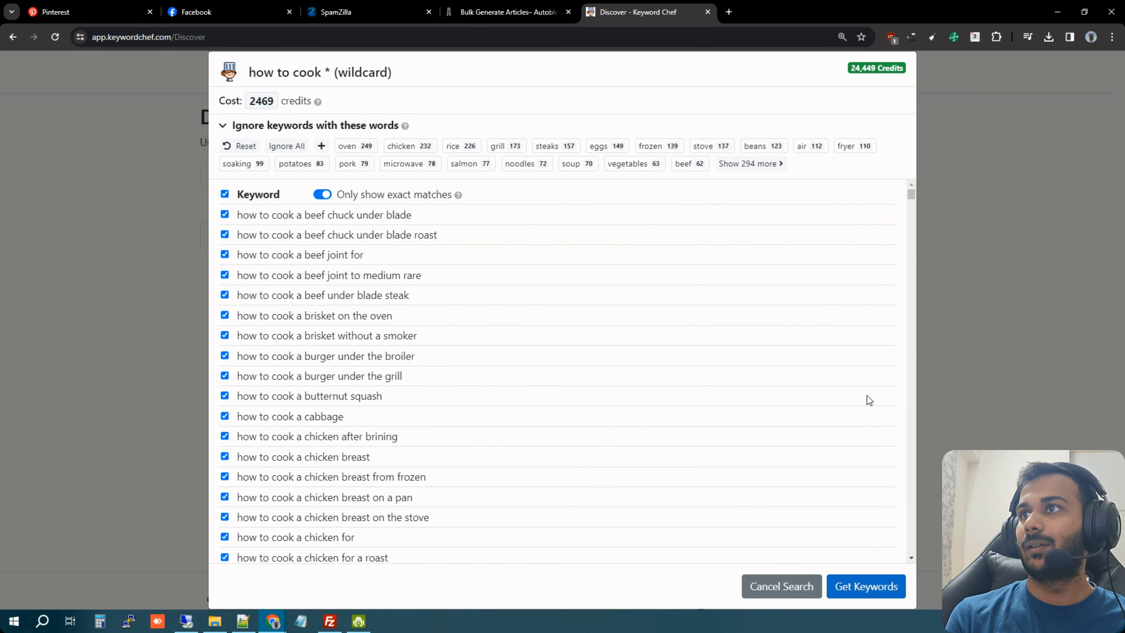
left_click(892, 589)
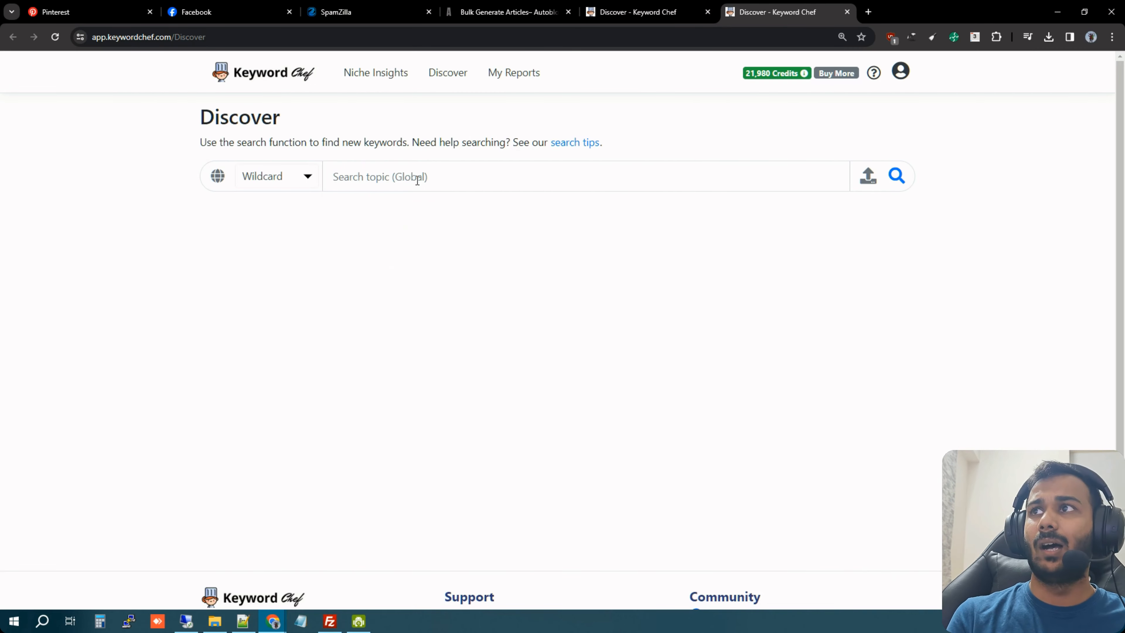
Run a second wildcard search for "how to bake *" alongside the first report and get its keywords.
type("how to bake *")
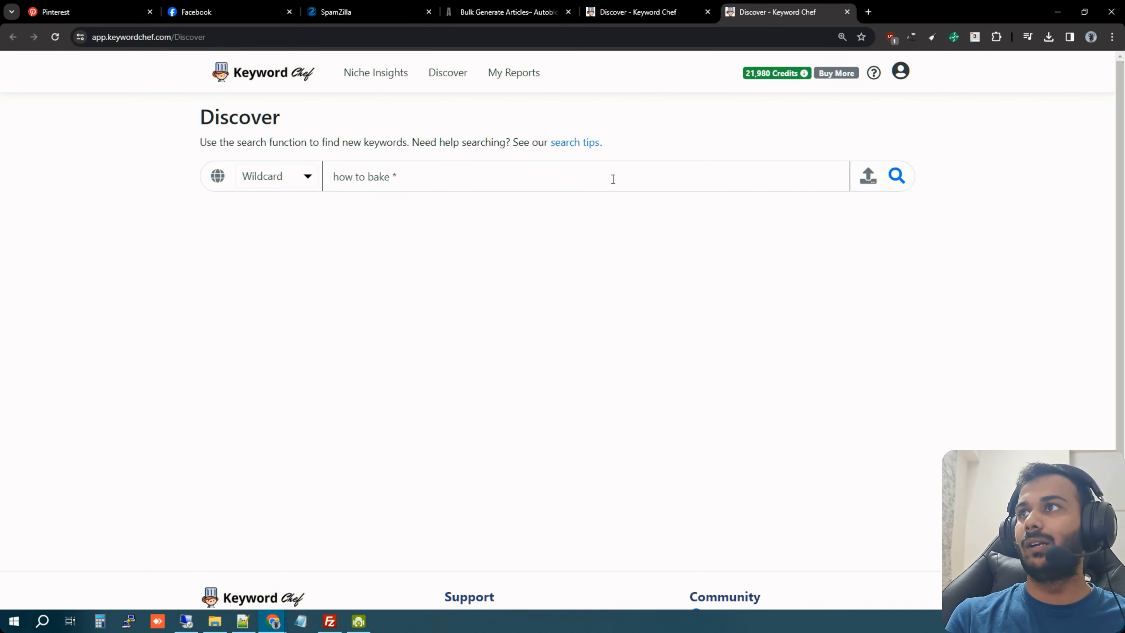
left_click(673, 12)
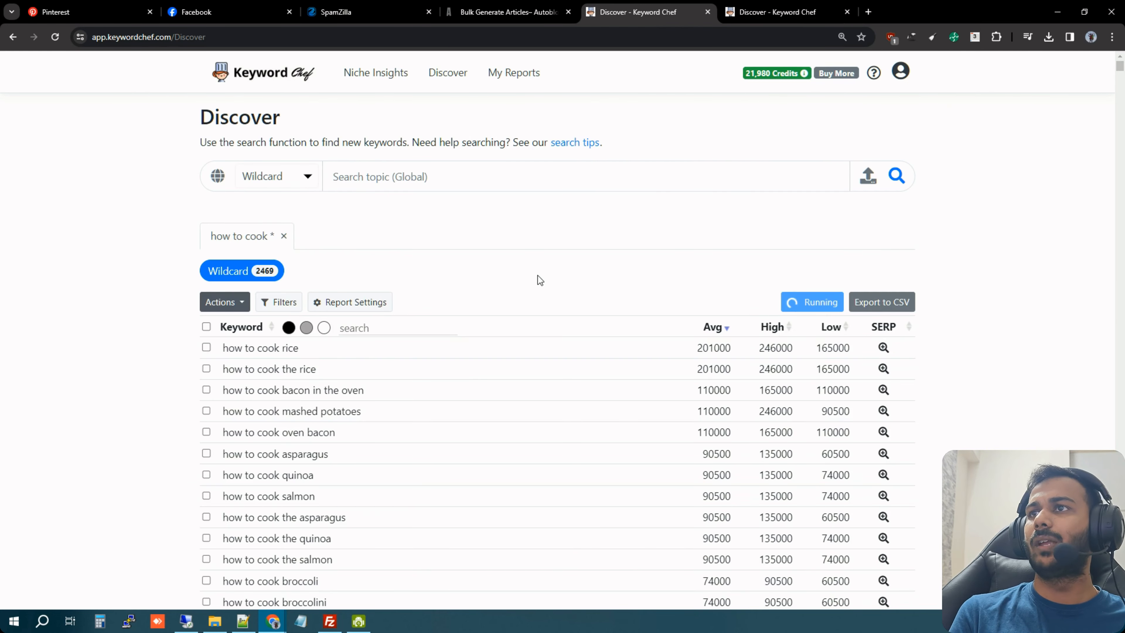
left_click(747, 8)
left_click(672, 7)
left_click(747, 8)
left_click(662, 6)
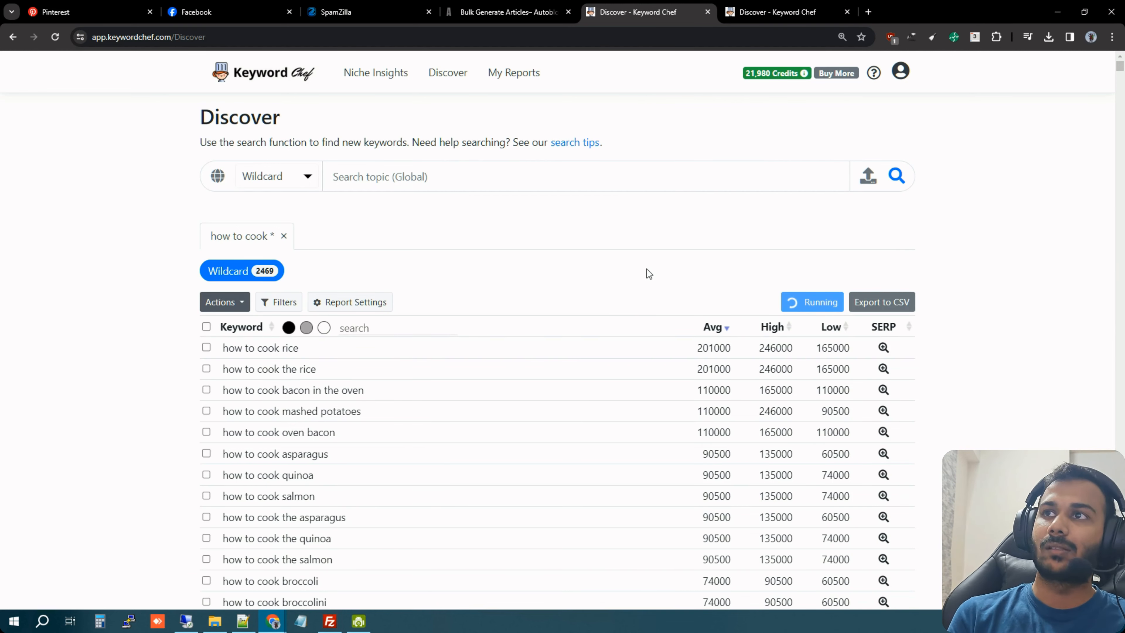
left_click(746, 5)
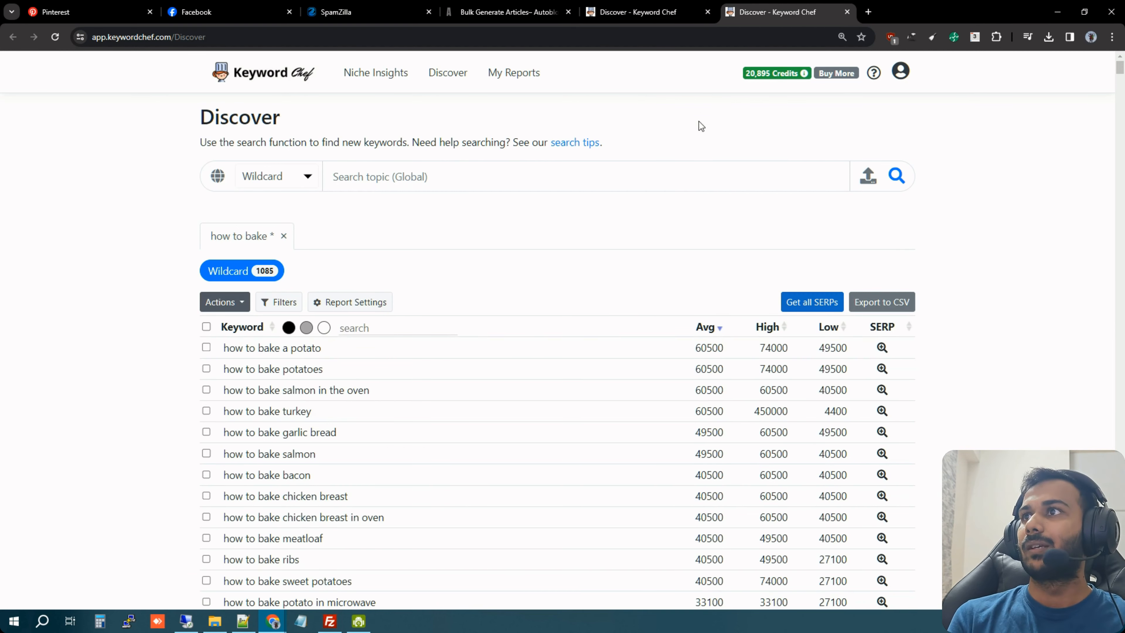
Get all SERPs for the "how to bake *" keyword report and check on both reports.
left_click(814, 303)
left_click(643, 5)
left_click(744, 5)
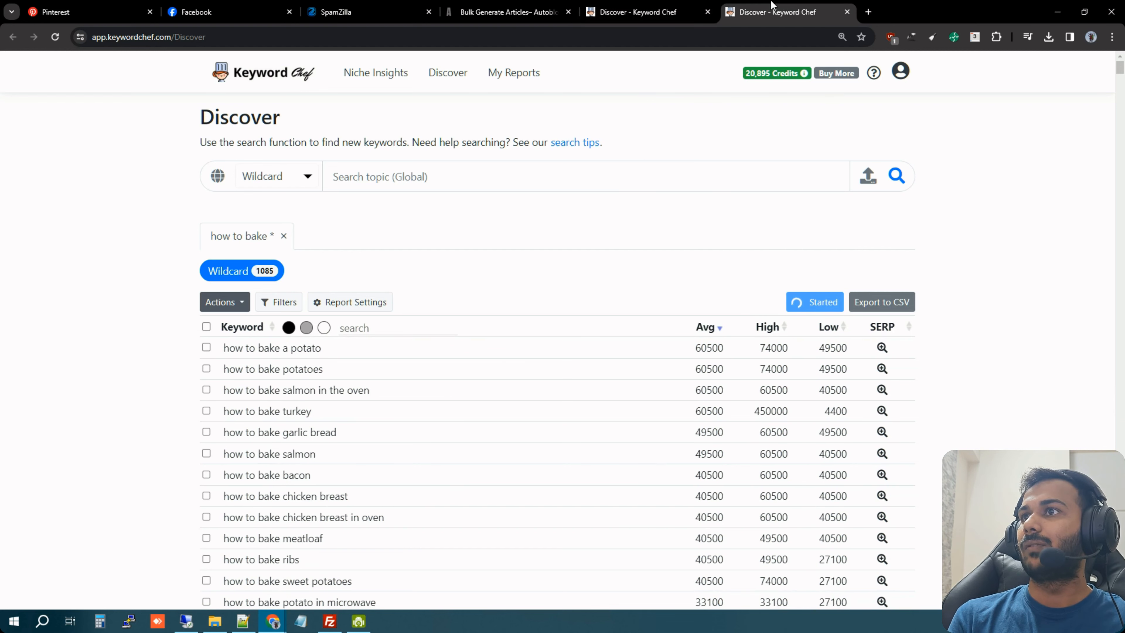
left_click(696, 8)
left_click(769, 6)
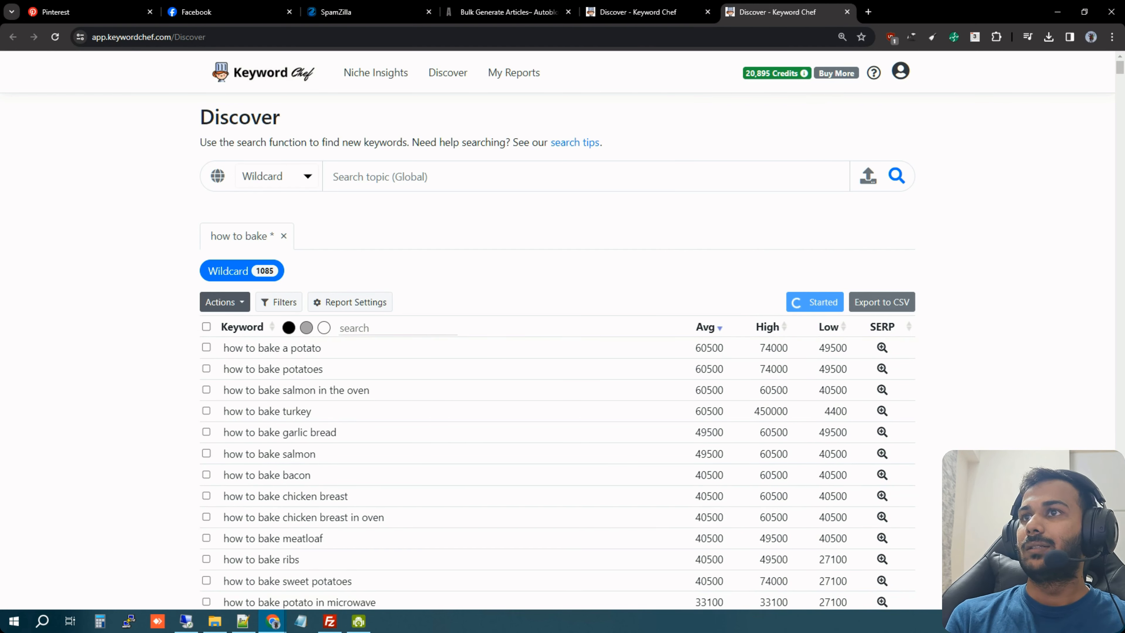
Switch to Autoblogging's bulk article form, enable Auto post to WordPress and open the Test Article Push page.
left_click(505, 12)
scroll(495, 357, "down", 4)
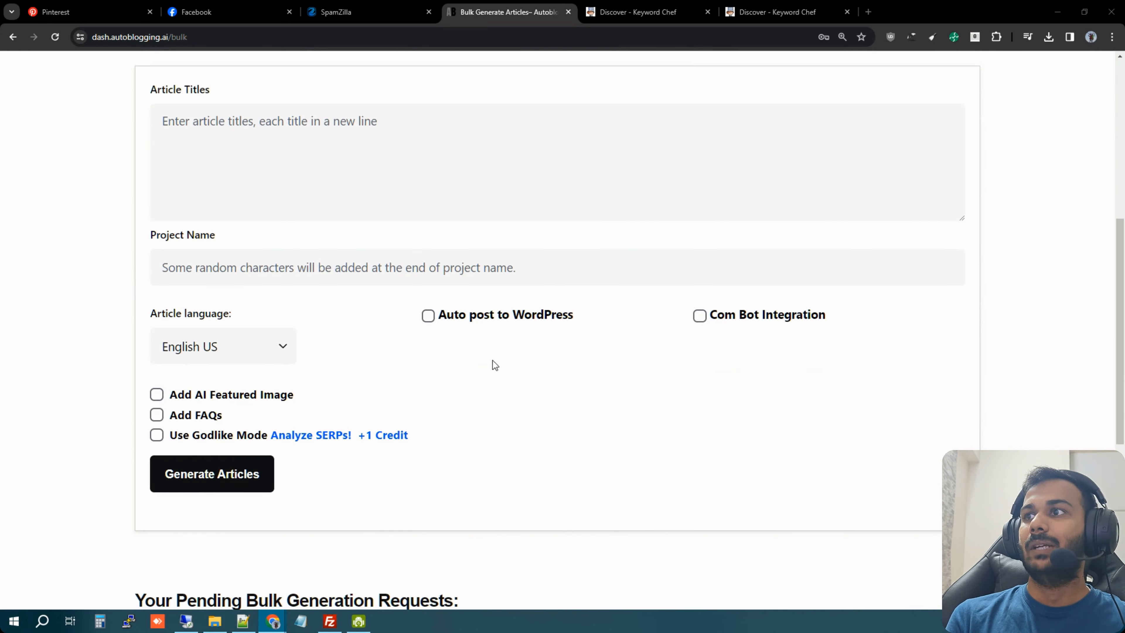
left_click(427, 316)
right_click(501, 387)
left_click(523, 399)
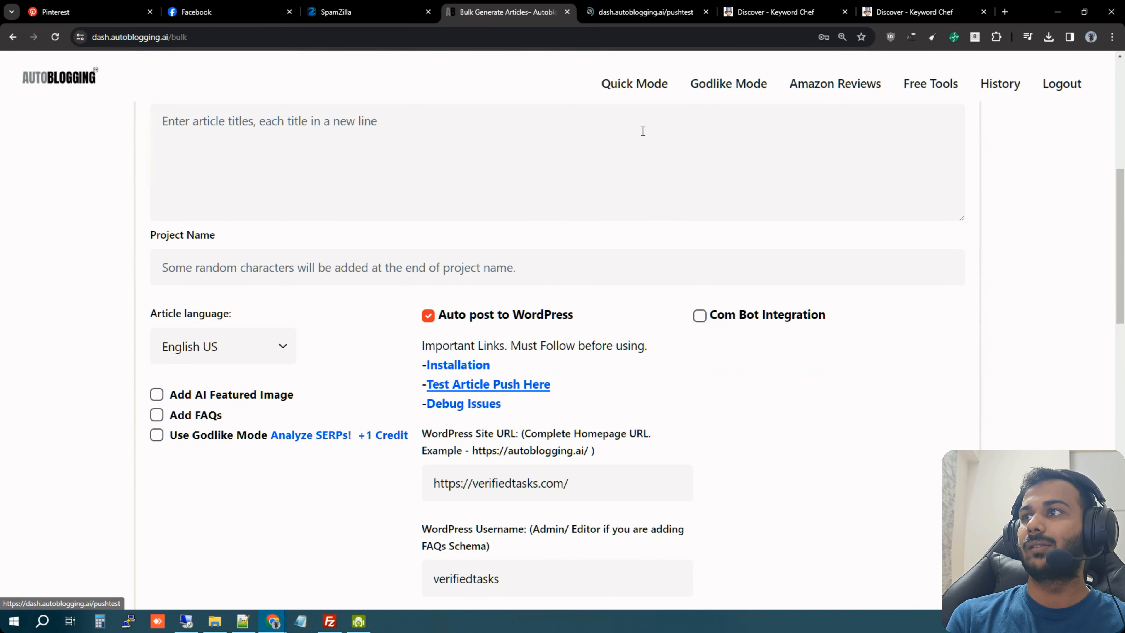
left_click(642, 12)
left_click(250, 359)
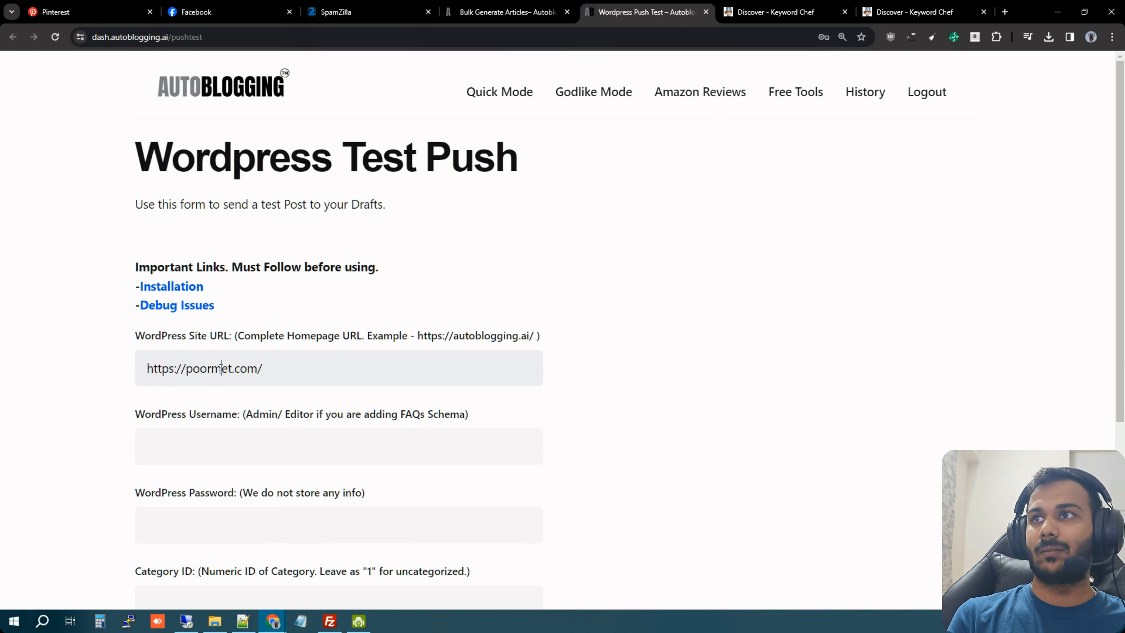
type("poormet")
key("Tab")
type("••")
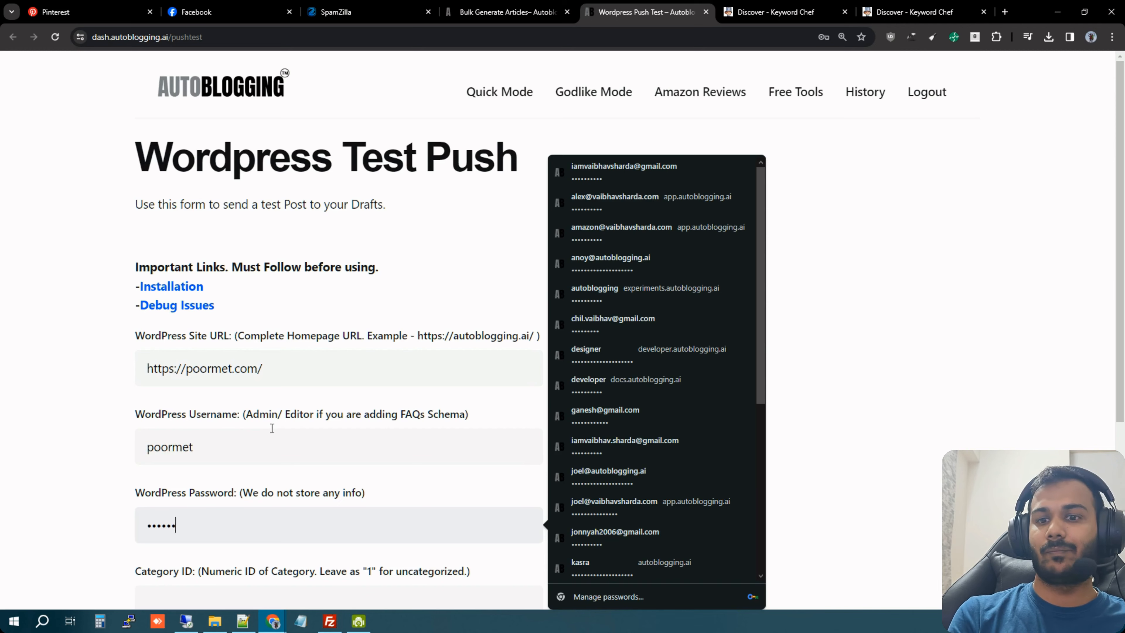
key("Tab")
type("1")
left_click(184, 461)
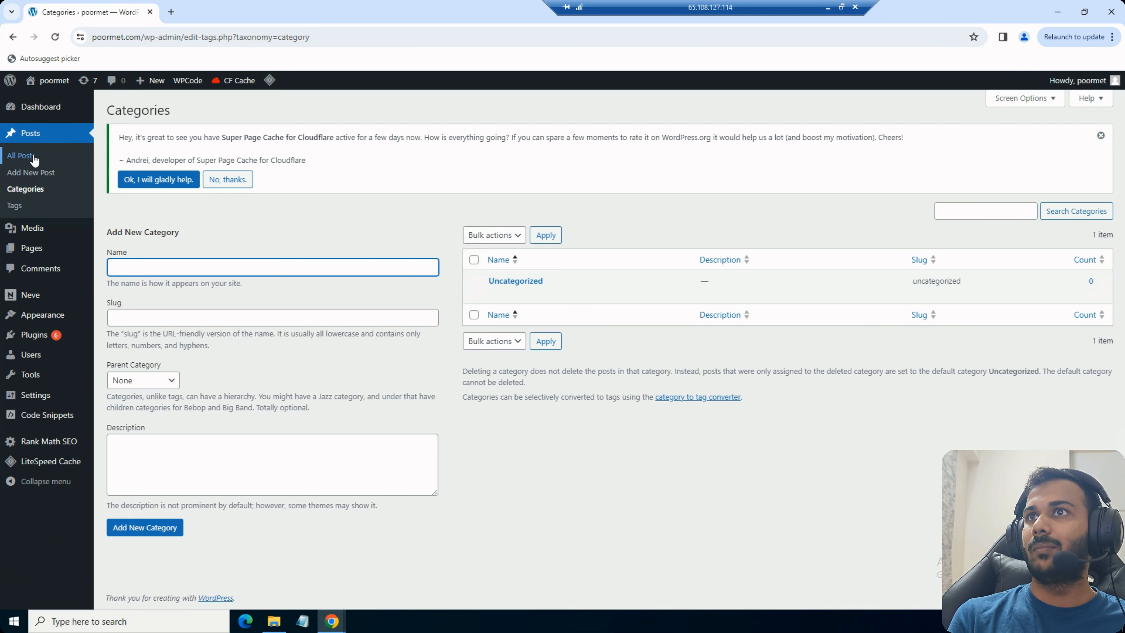
Move the "test" draft post to the trash and delete it permanently.
left_click(35, 160)
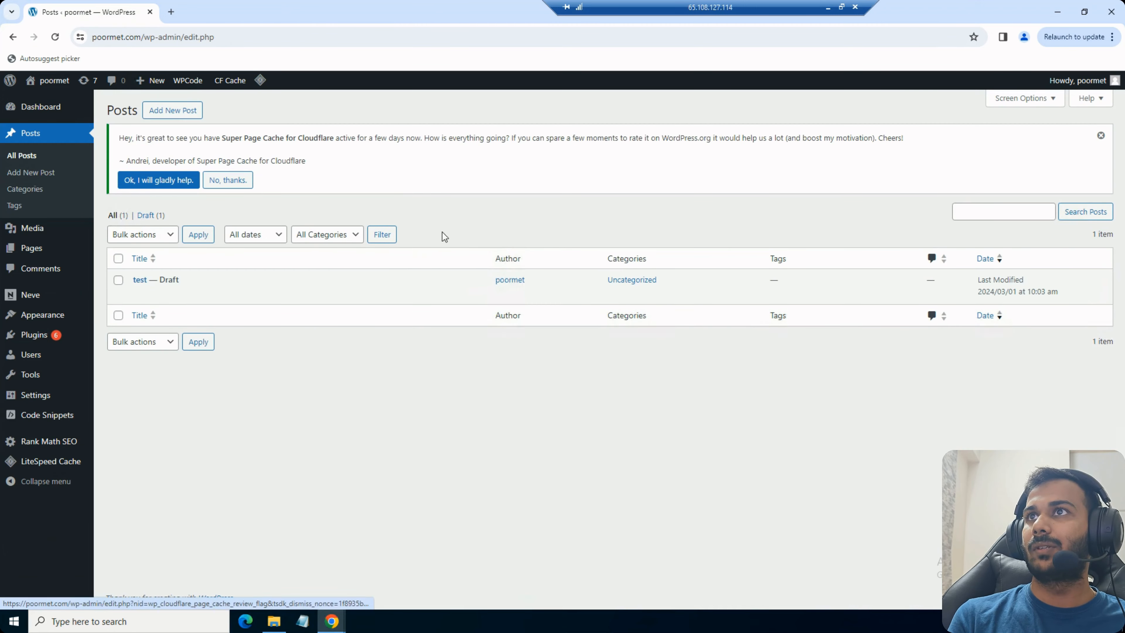
left_click(200, 294)
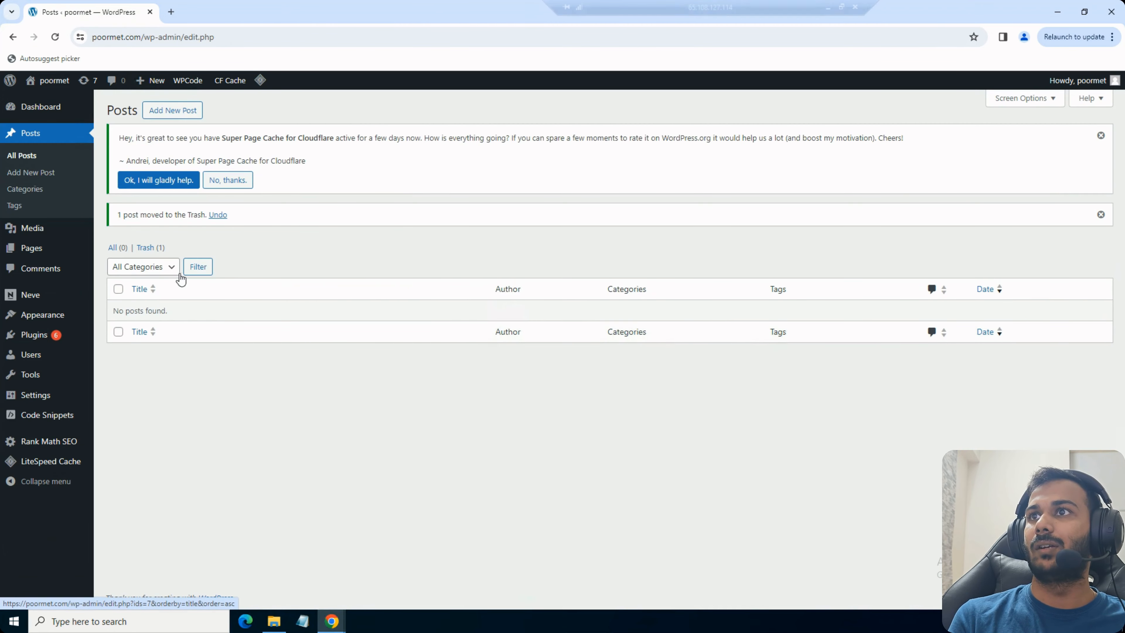
left_click(151, 244)
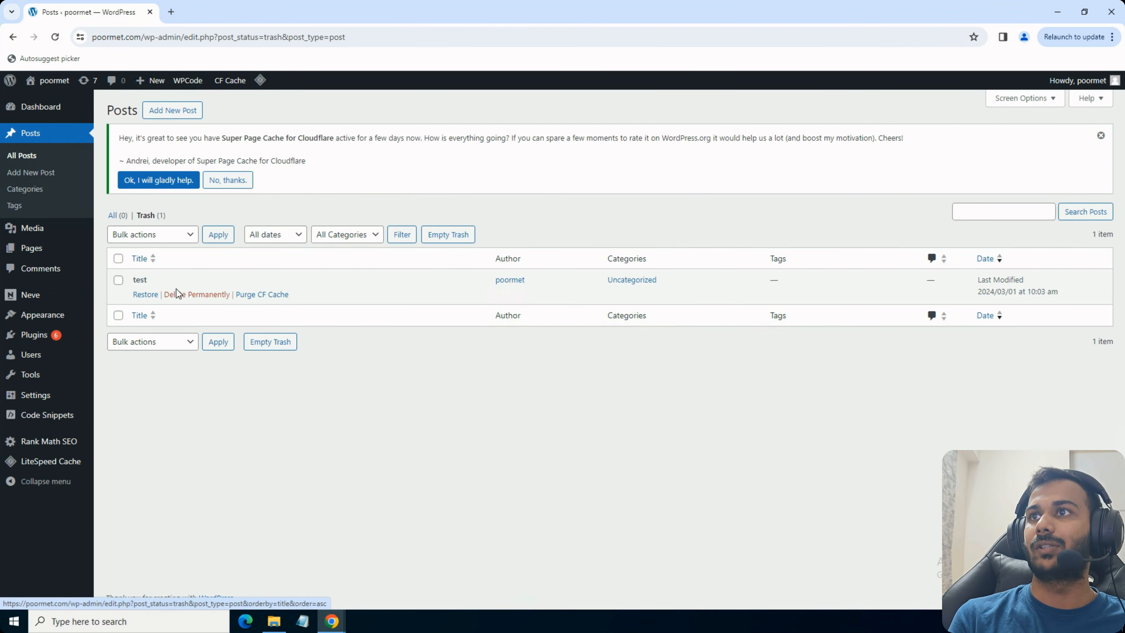
left_click(208, 295)
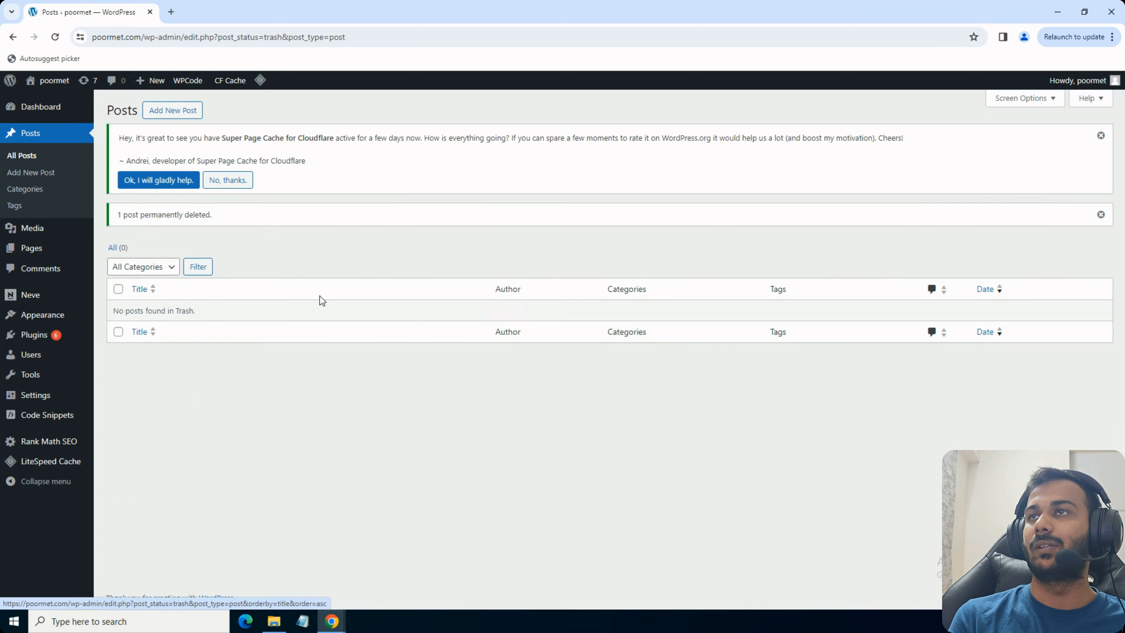
Open the installed plugins and look for the JSON Basic Authentication plugin.
left_click(66, 338)
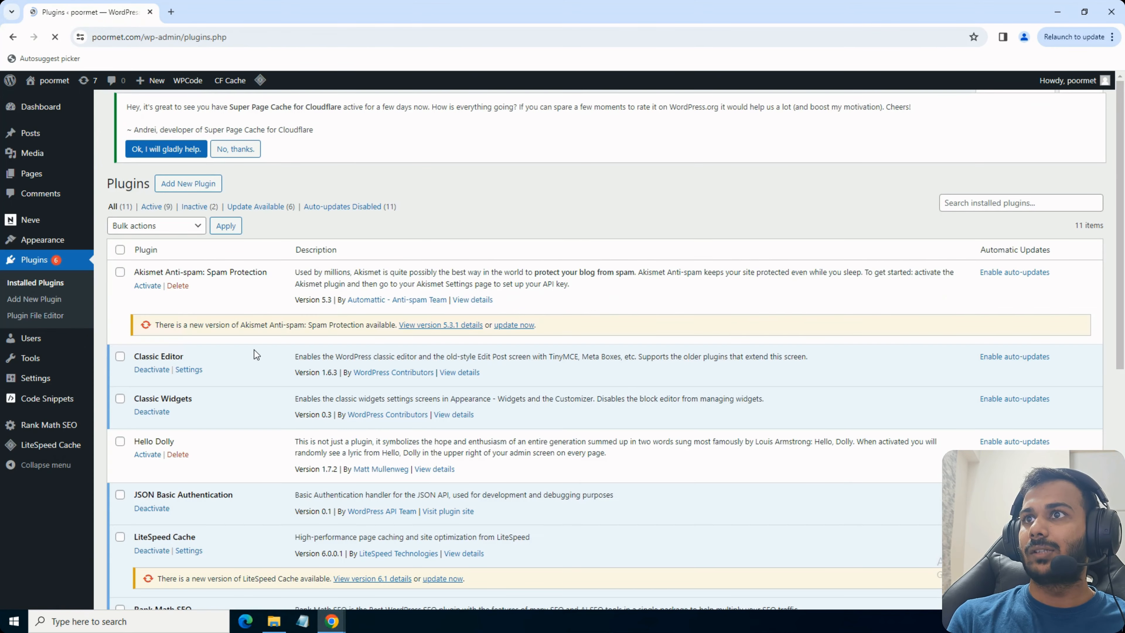
scroll(254, 350, "down", 5)
scroll(211, 344, "down", 1)
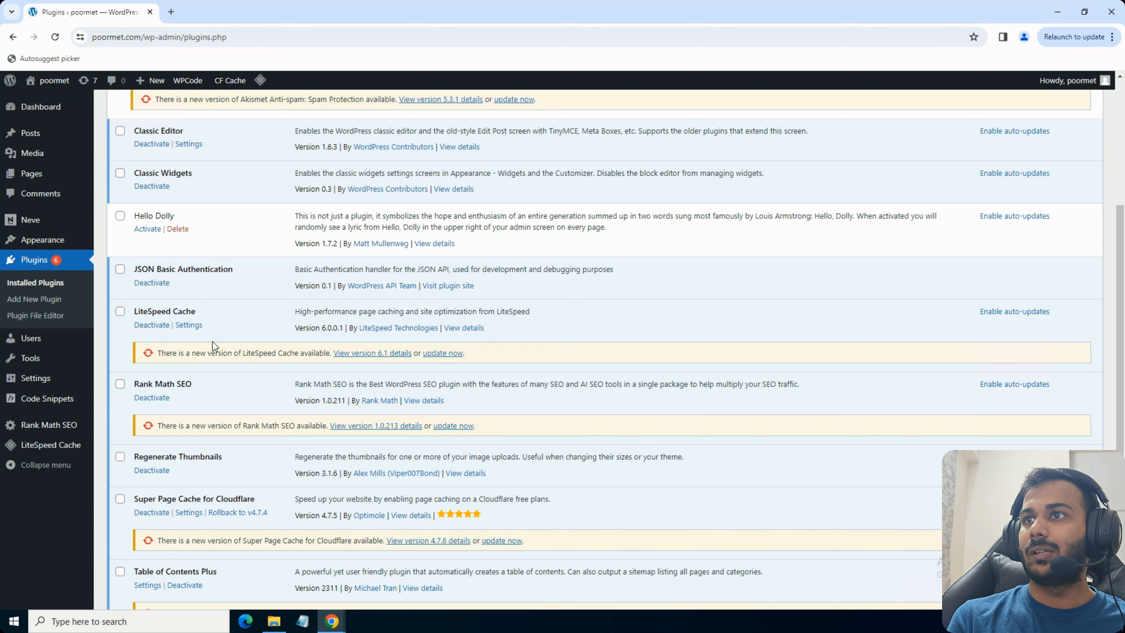
triple_click(205, 275)
scroll(264, 334, "down", 3)
scroll(278, 394, "up", 2)
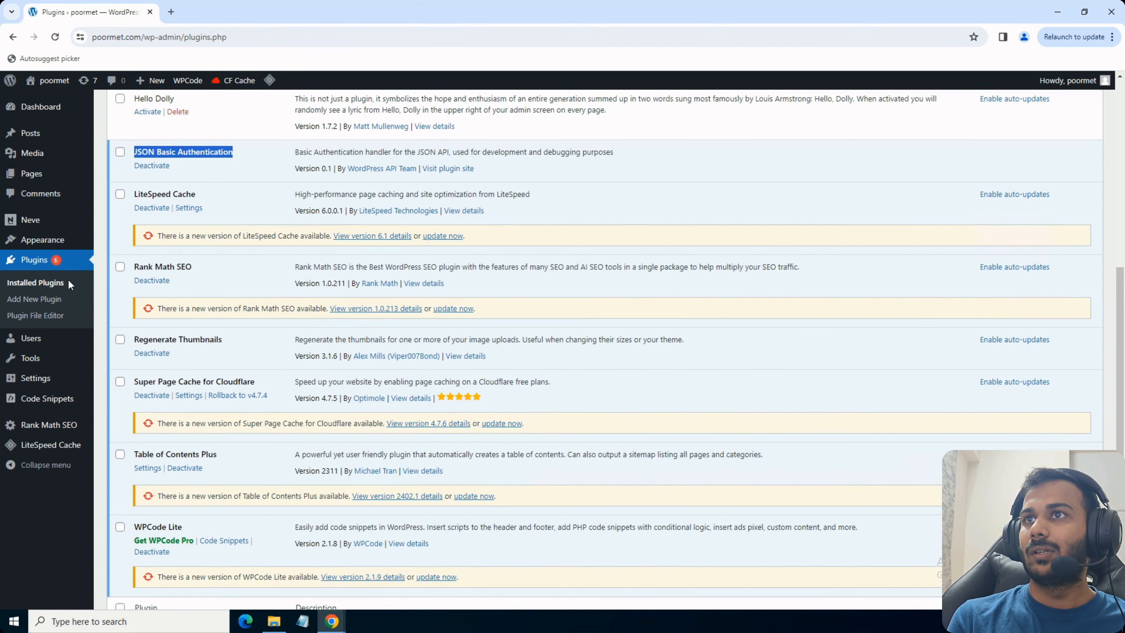
Open the Neve theme's functions.php in the theme file editor, and open Autoblogging's installation guide for auto posts.
mouse_move(43, 240)
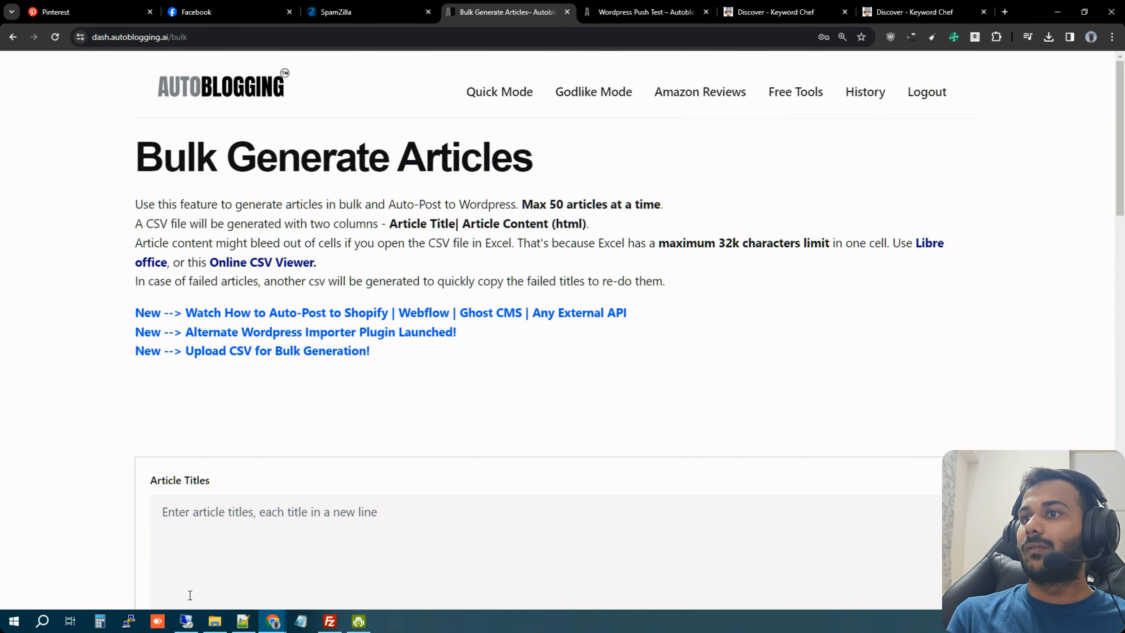
left_click(186, 621)
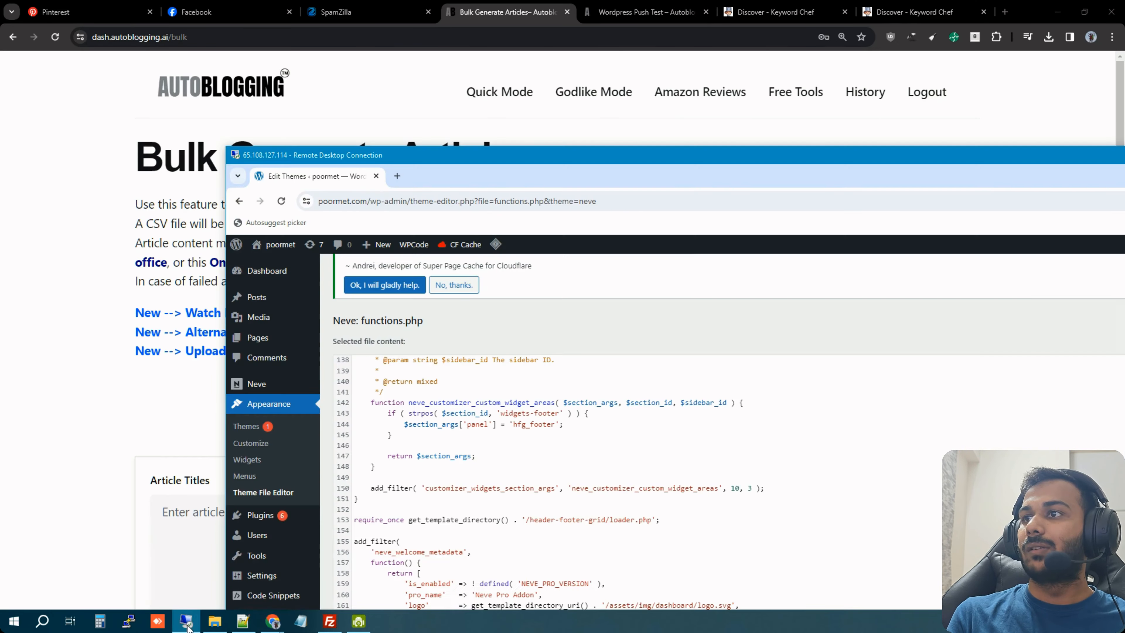
left_click(648, 143)
scroll(576, 199, "down", 10)
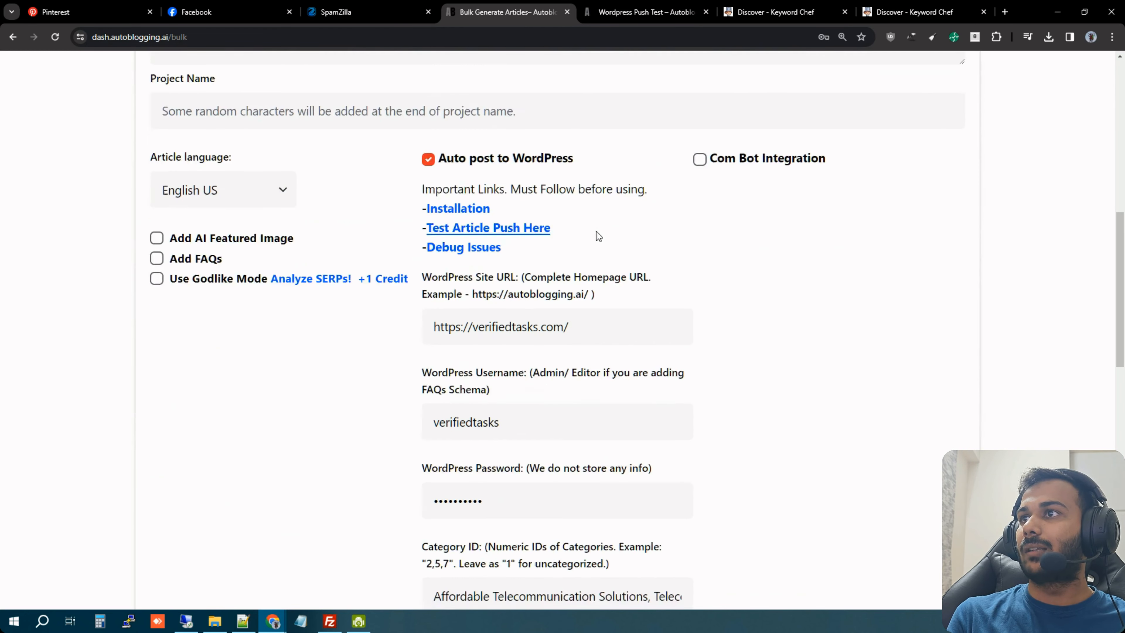
left_click(471, 175)
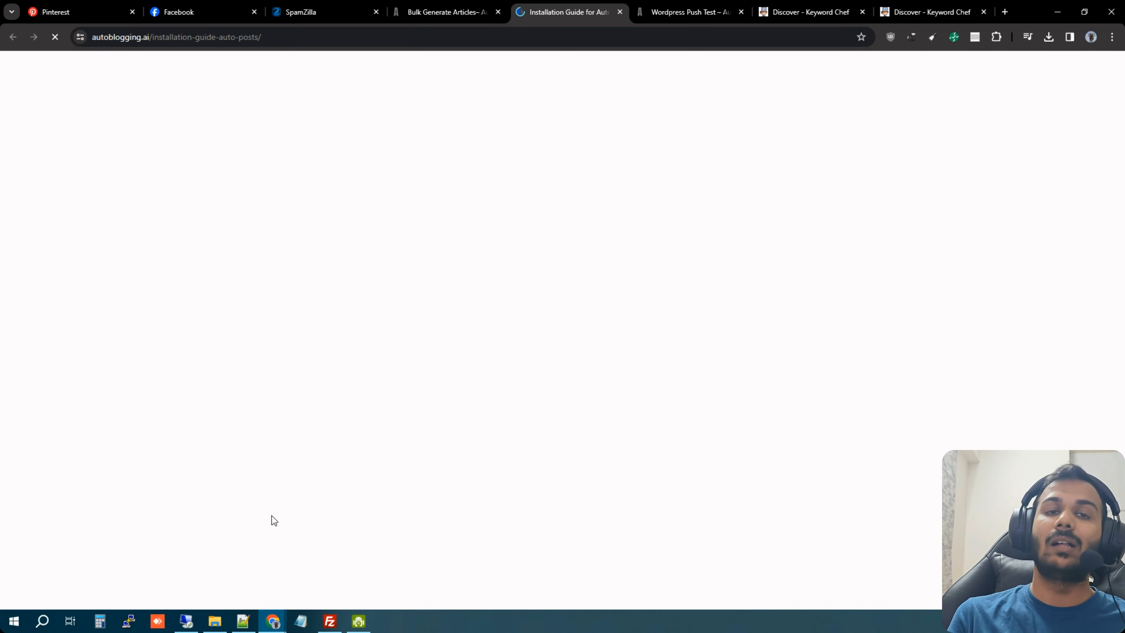
Open the guide's function-php-code.txt file for AI images in a new tab and copy its entire code.
scroll(487, 296, "down", 12)
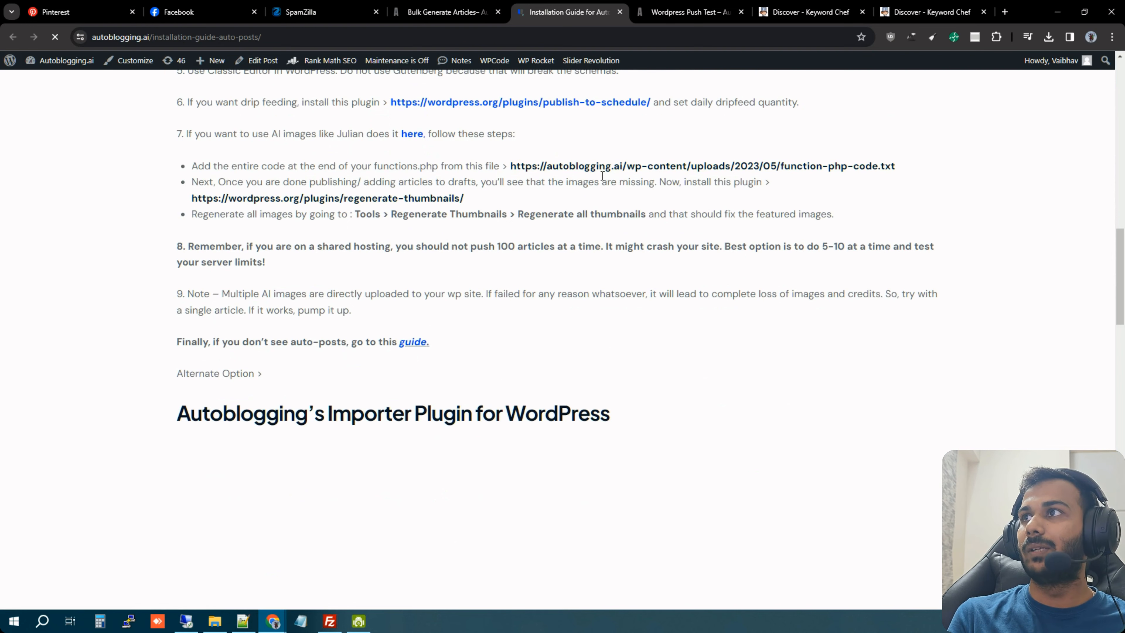
middle_click(603, 167)
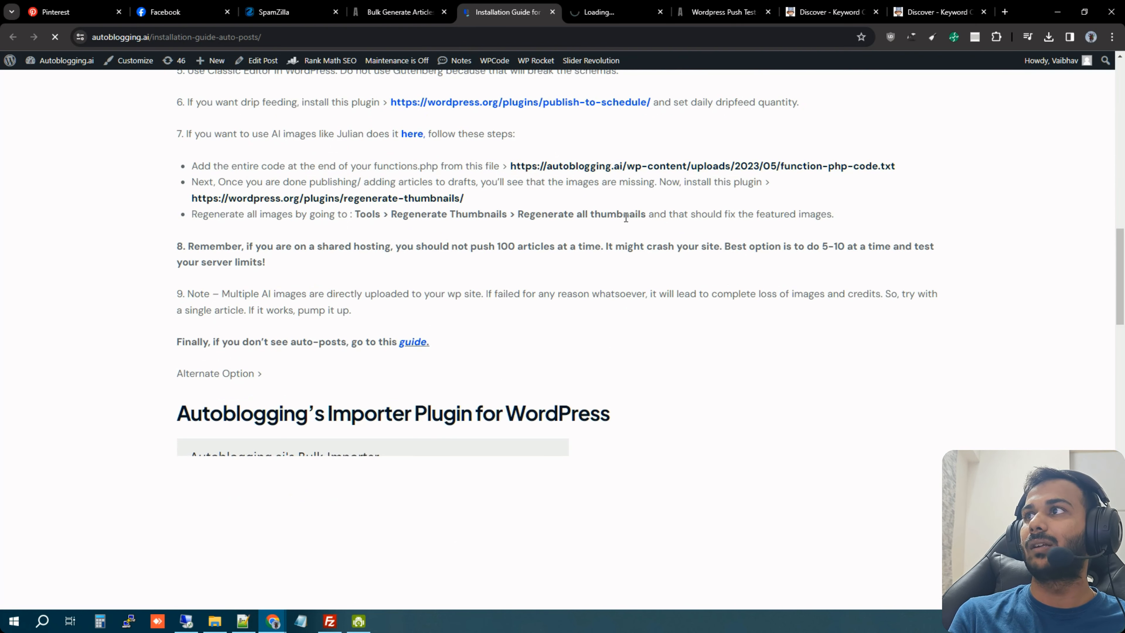
left_click(615, 12)
key("ctrl+a")
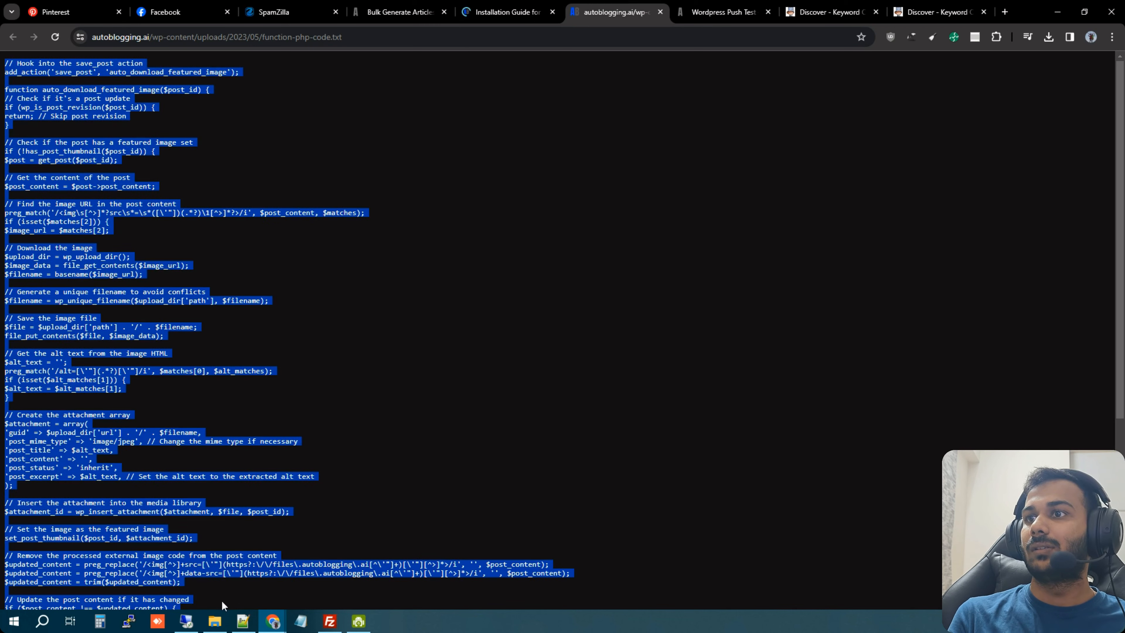
Switch to the remote desktop, paste the copied code at the end of Neve's functions.php and update the file.
left_click(183, 624)
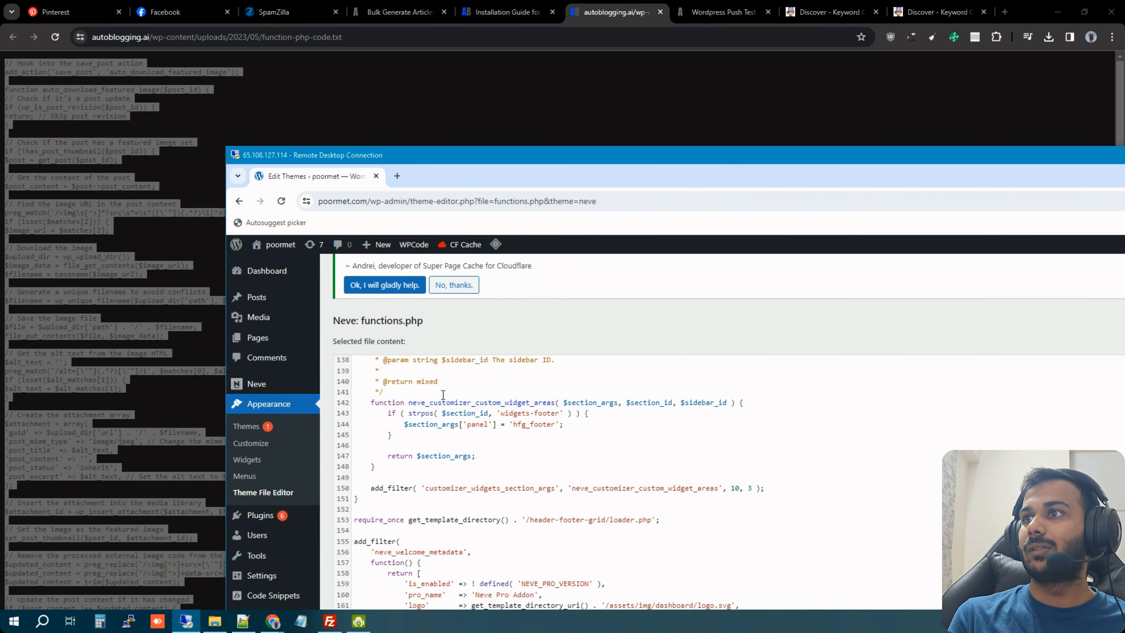
double_click(727, 149)
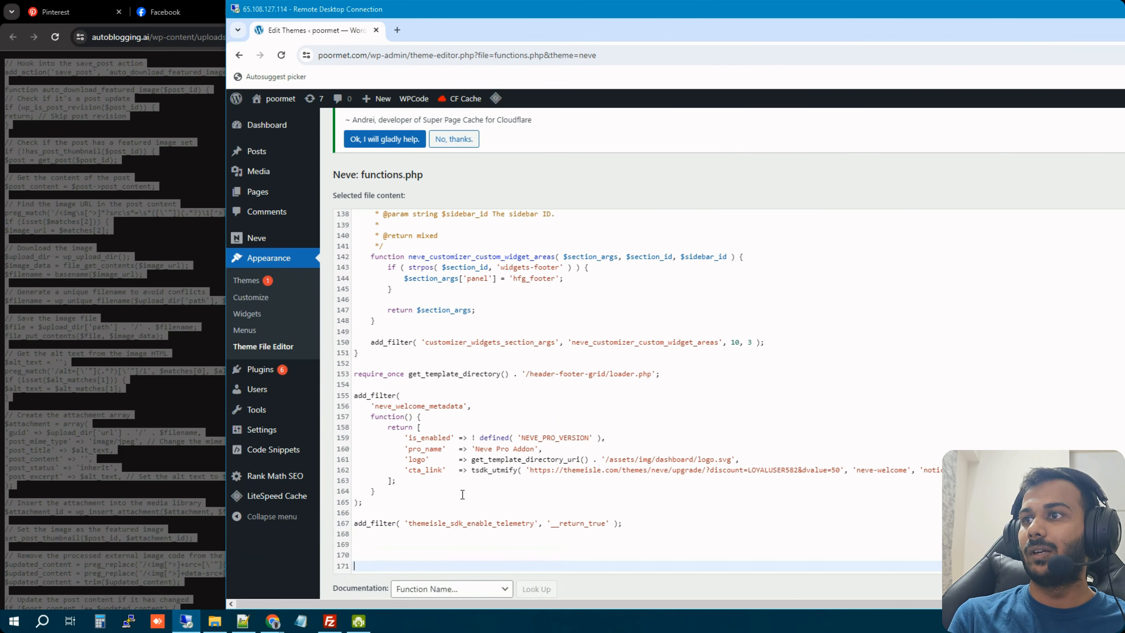
key("ctrl+v")
double_click(912, 15)
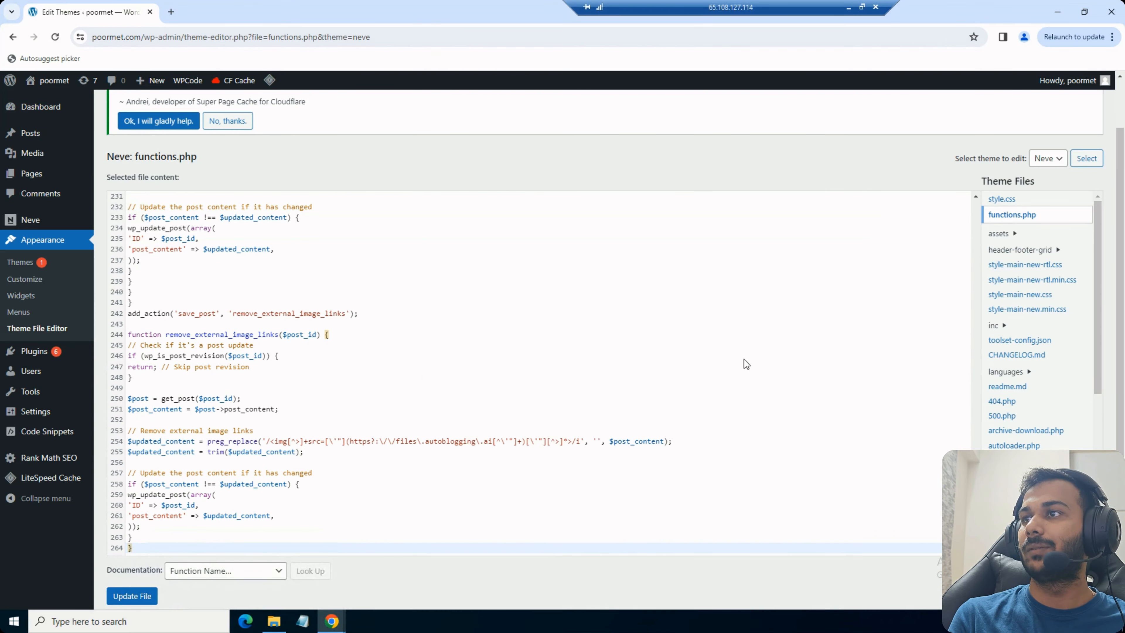
left_click(138, 549)
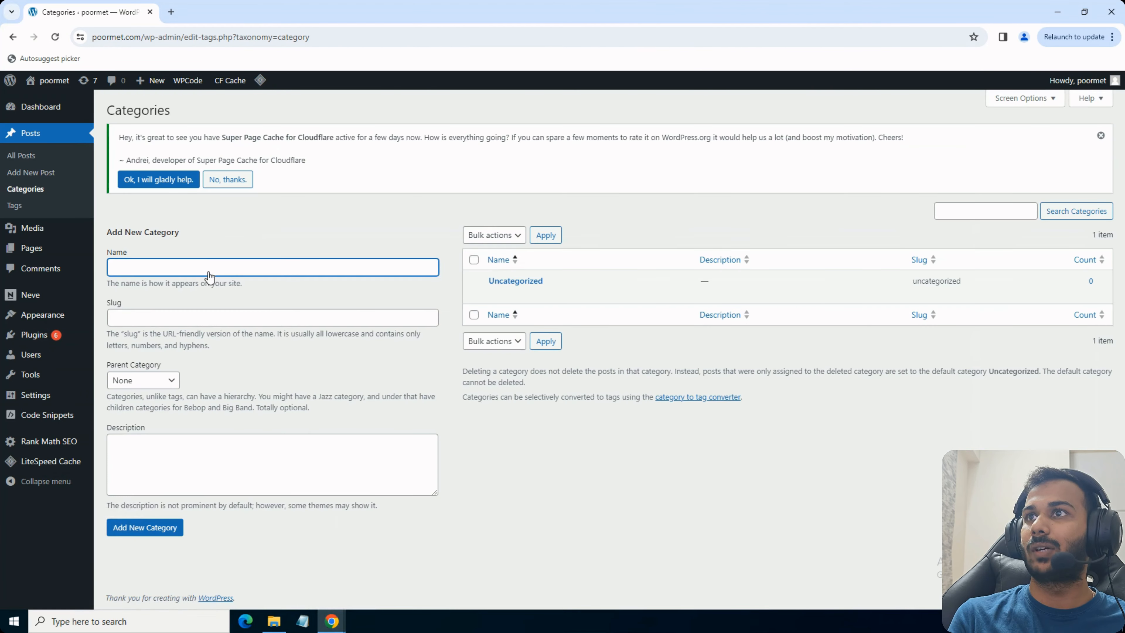
Add two post categories named Cooking and Baking.
type("Cooking")
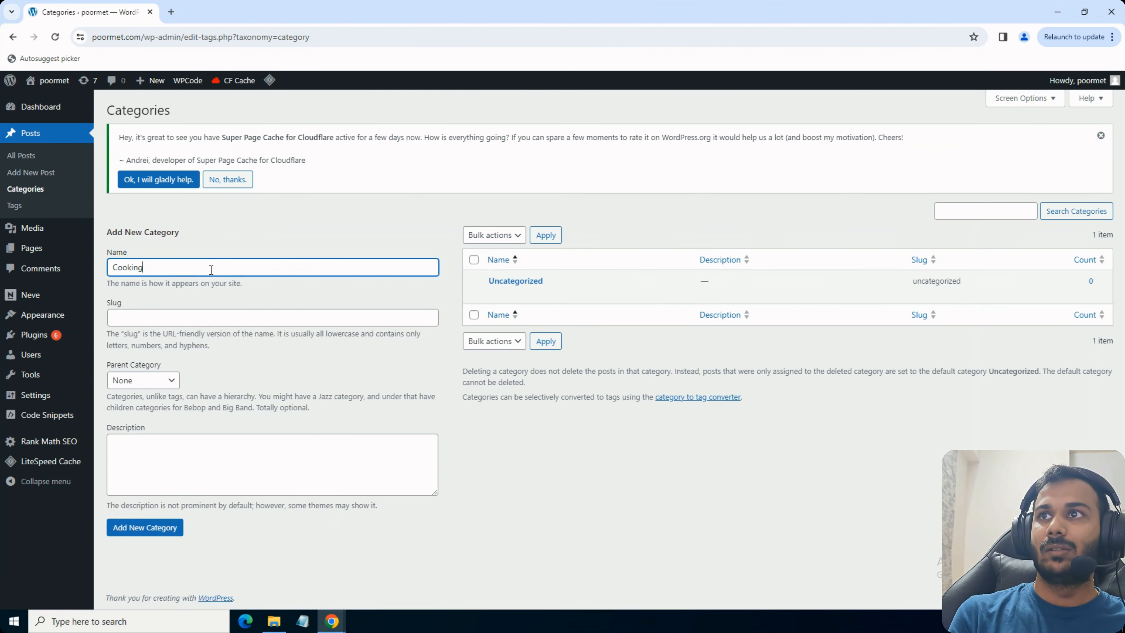
left_click(149, 523)
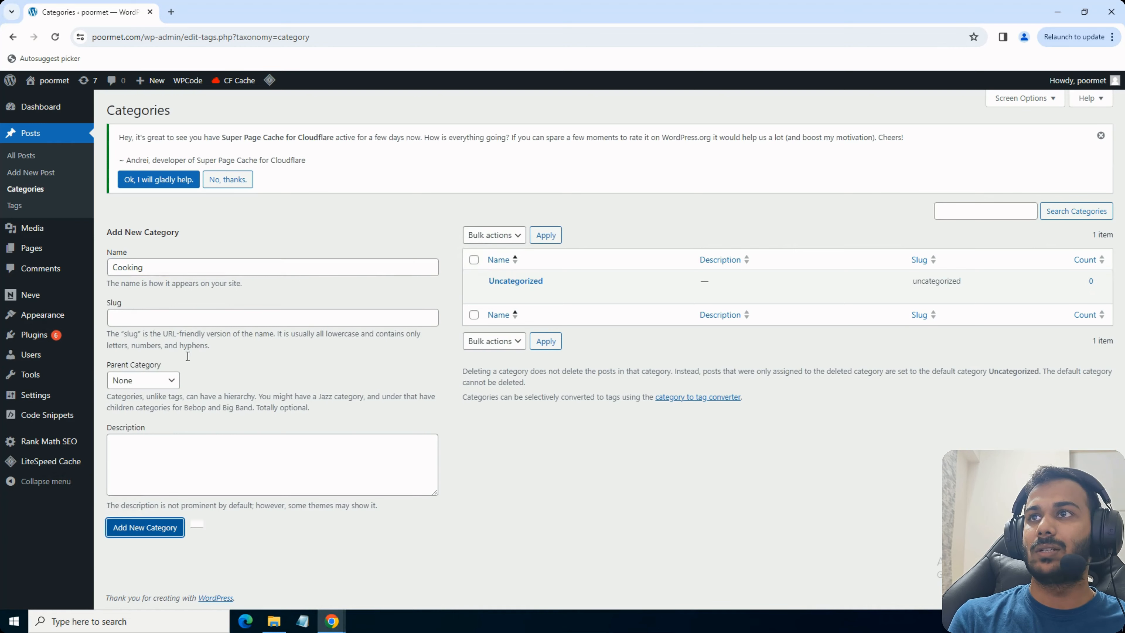
left_click(170, 293)
type("Baking")
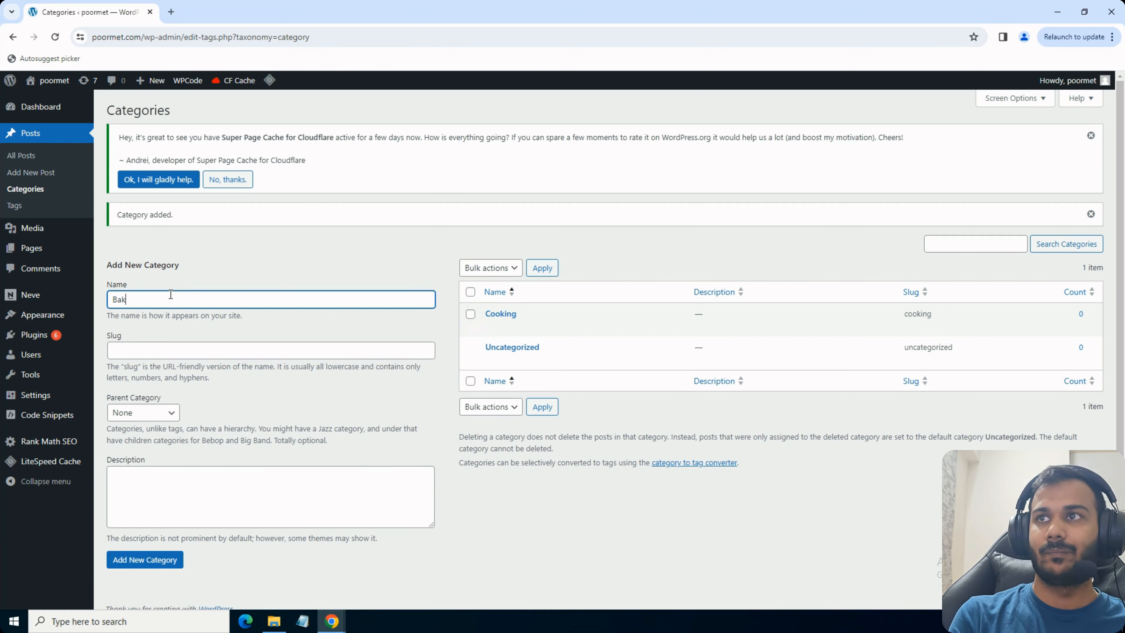
left_click(145, 559)
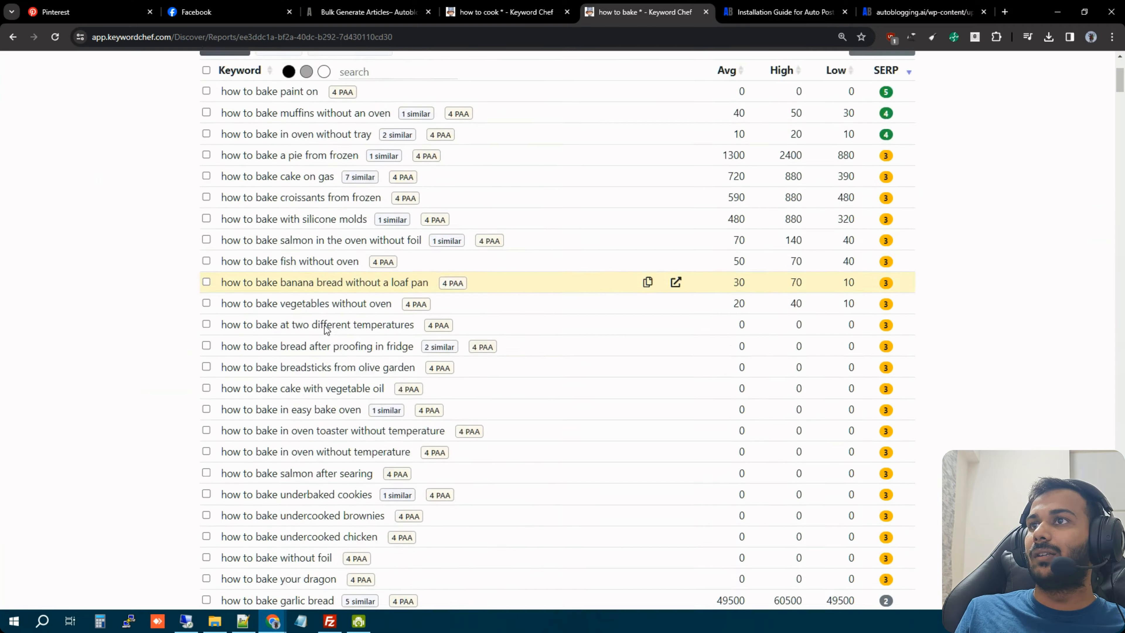
Review the "how to bake *" keyword report, then select all of its keywords and copy them.
scroll(438, 340, "down", 3)
scroll(587, 269, "up", 7)
scroll(460, 356, "down", 4)
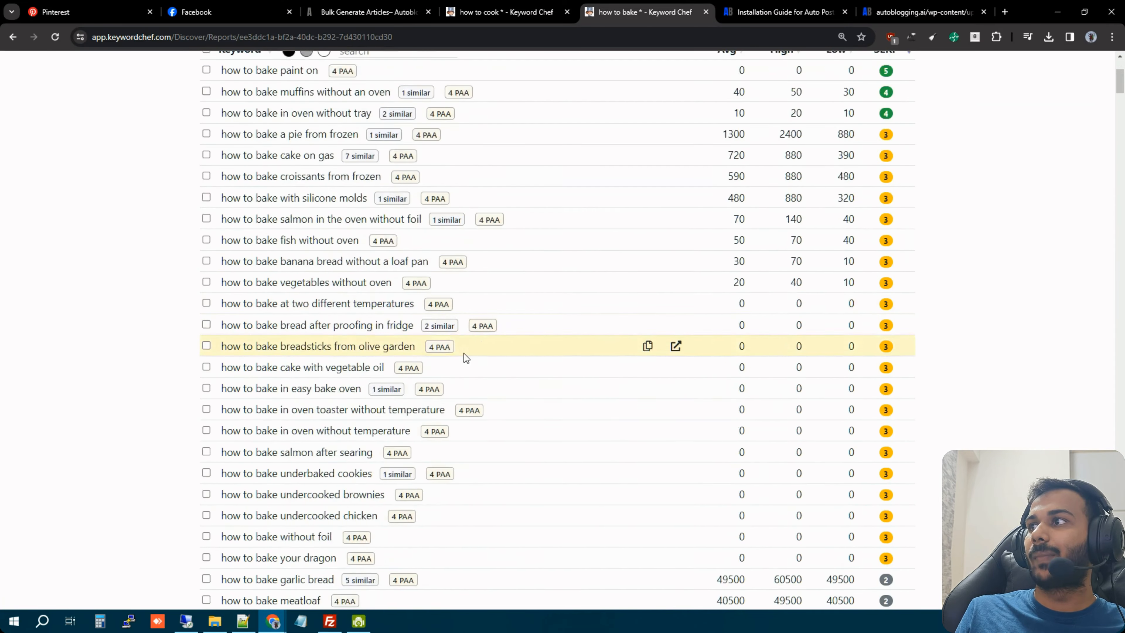
scroll(460, 354, "down", 8)
left_click_drag(1123, 98, 1124, 17)
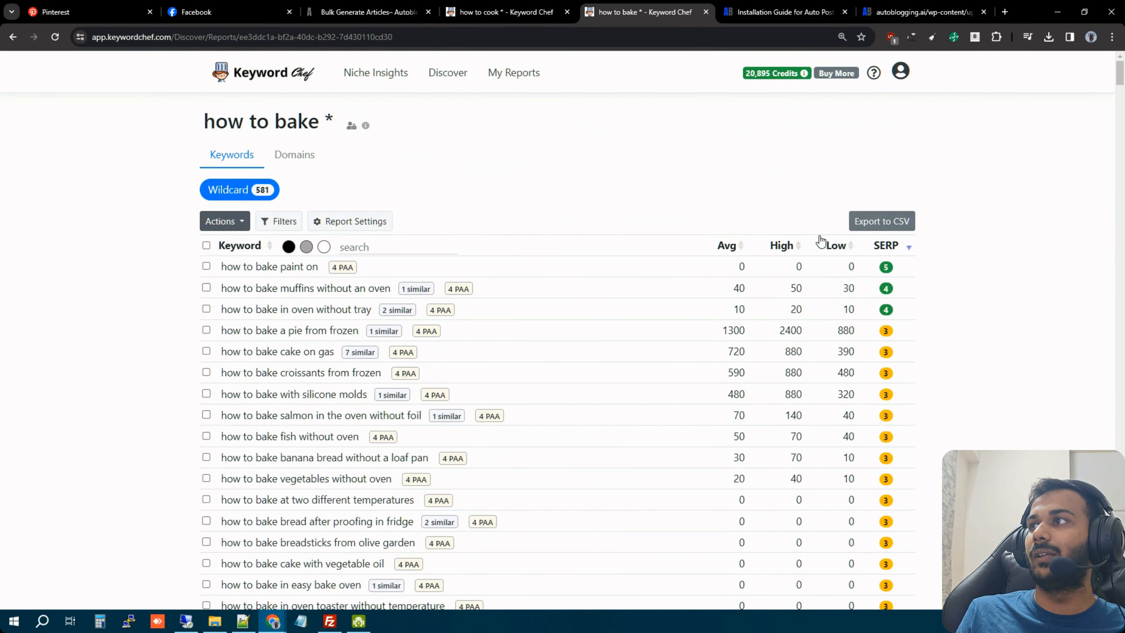
left_click(206, 245)
left_click(224, 220)
left_click(224, 220)
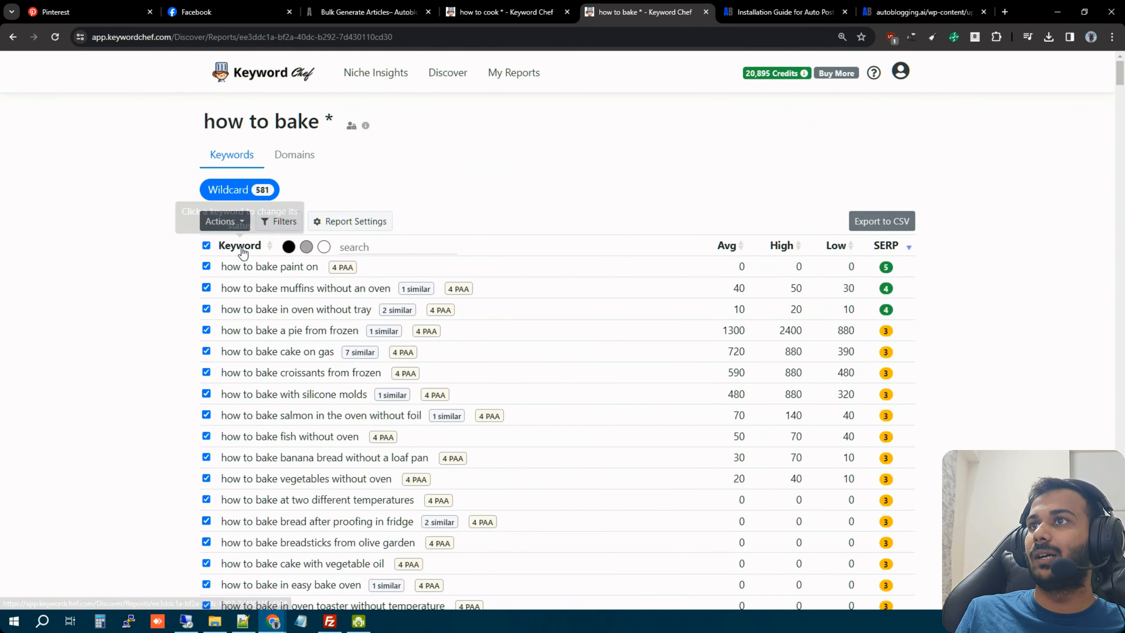
Create a new Google Sheets spreadsheet, place its tab beside the bulk article form and name it "Poormet Keywords".
key("ctrl+t")
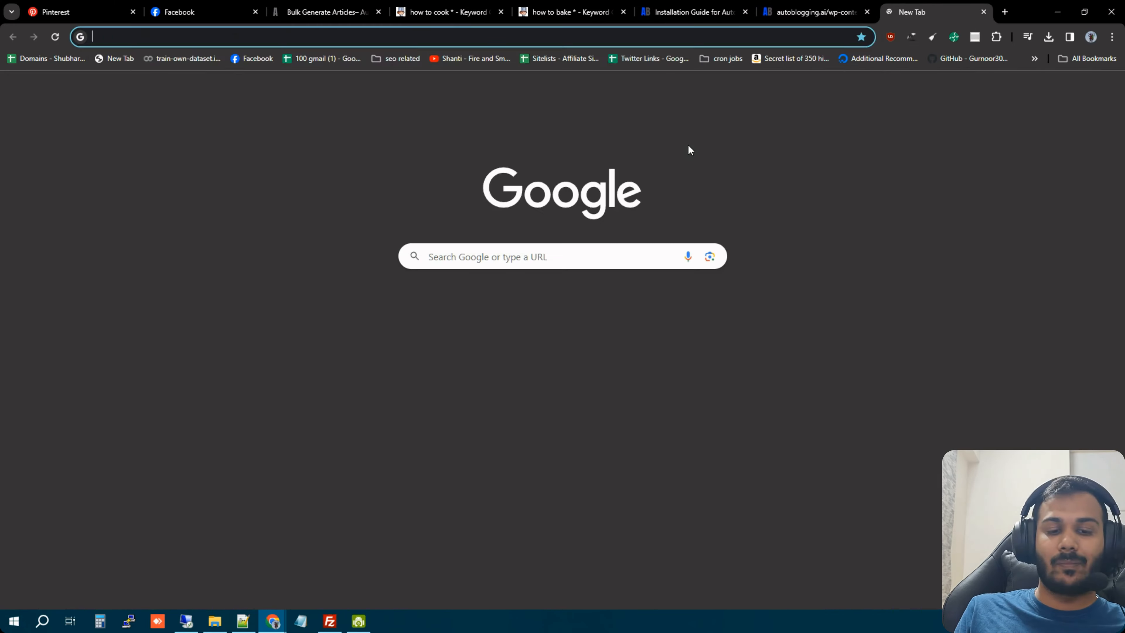
type("sheets.new")
key("Return")
left_click_drag(940, 6, 452, 15)
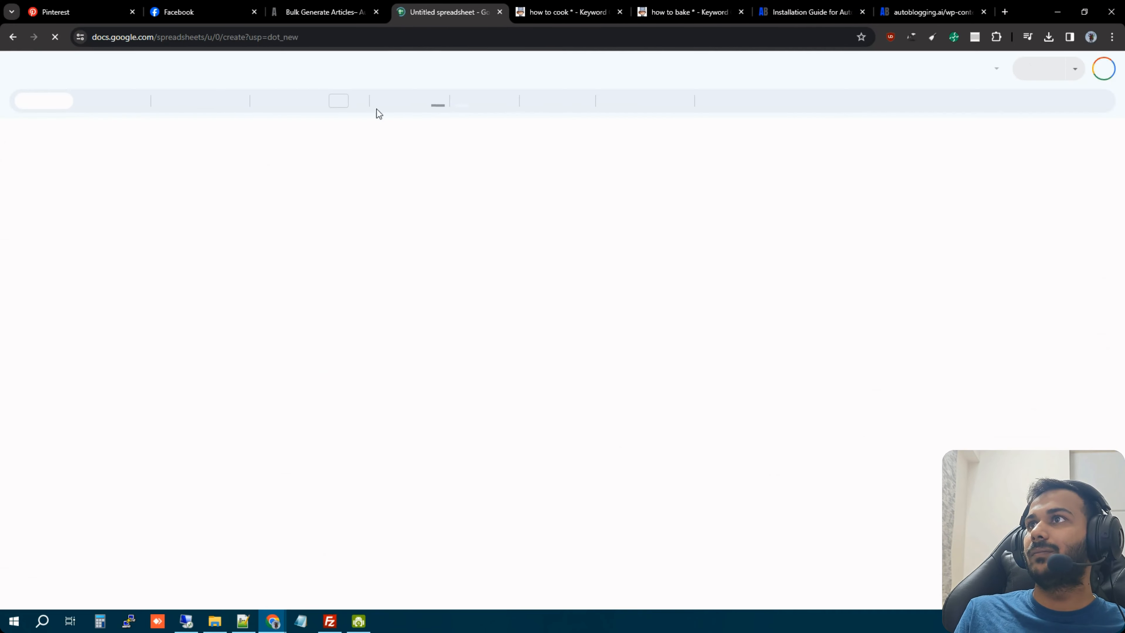
left_click(89, 66)
key("BackSpace")
type("Poort")
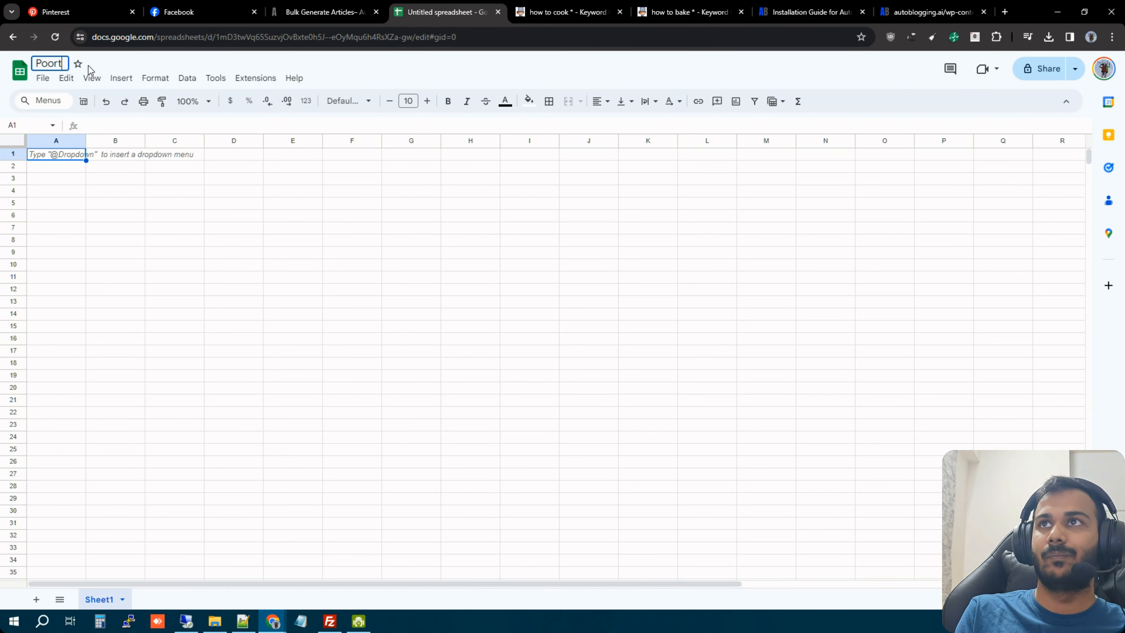
type("me")
key("BackSpace")
key("BackSpace")
key("BackSpace")
type("met Keywords")
left_click(88, 177)
Paste the copied "how to bake" keywords into column A from cell A1 and fit the column width to them.
left_click(75, 157)
key("ctrl+v")
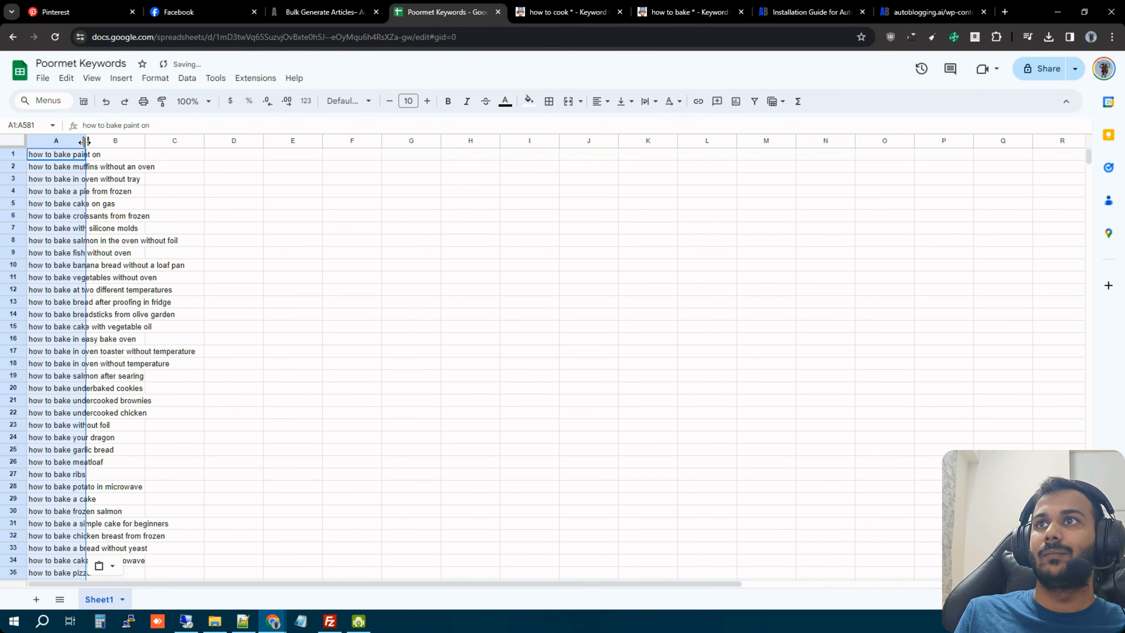
double_click(85, 142)
Rename the keyword sheet as Baking and add a second sheet named Cooking.
right_click(107, 594)
left_click(124, 459)
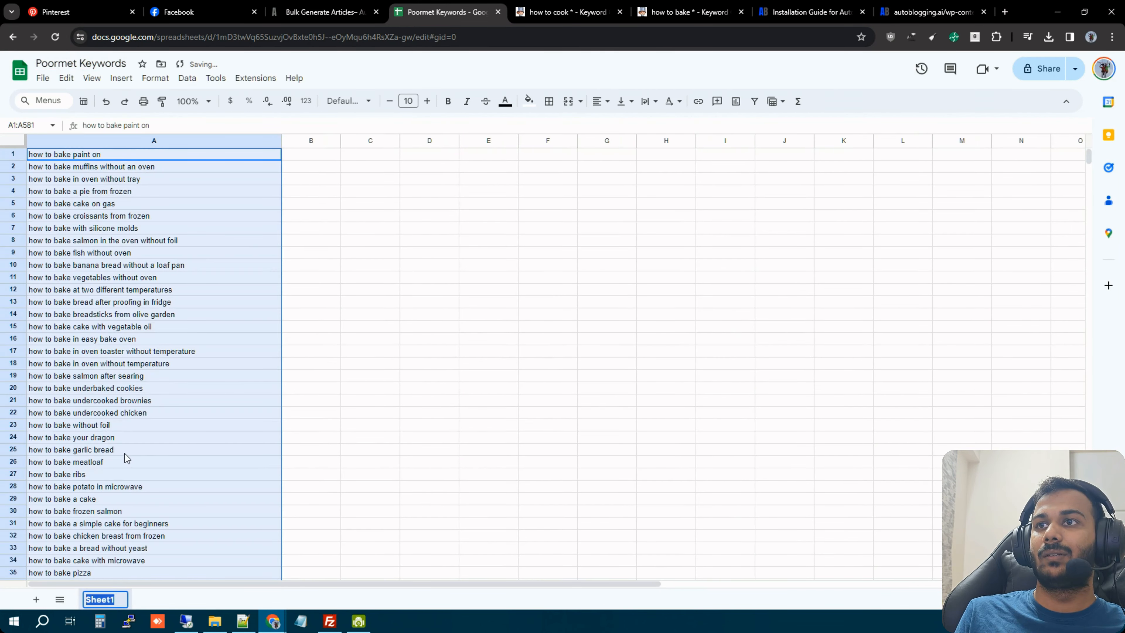
type("Baking")
left_click_drag(430, 412, 370, 412)
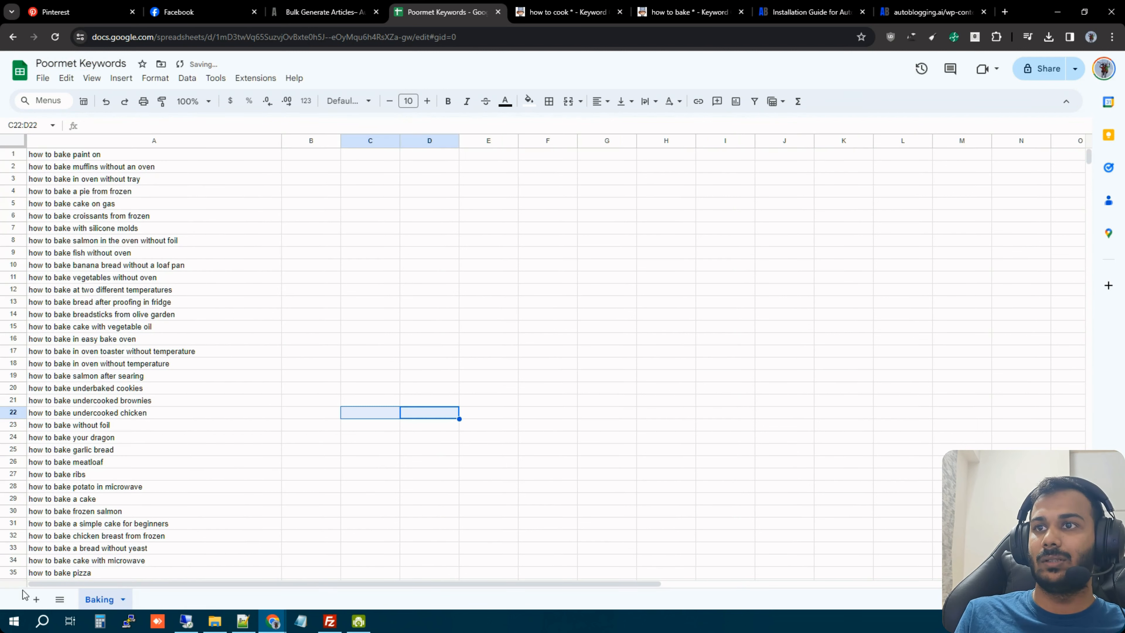
left_click(35, 599)
right_click(157, 601)
left_click(191, 459)
type("C")
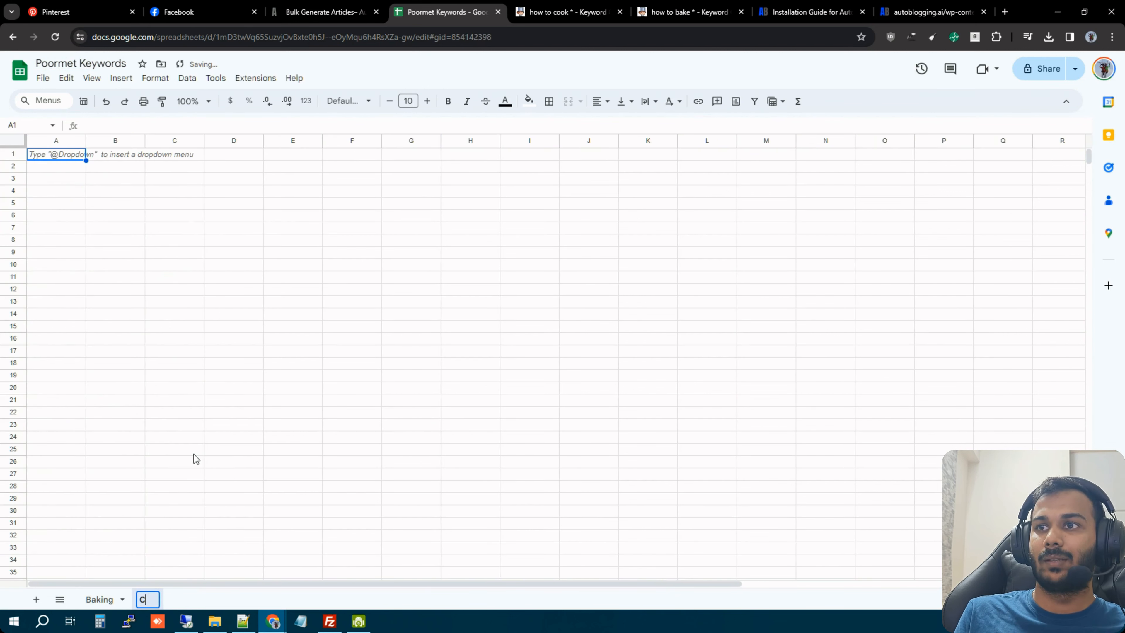
type("ooking")
left_click(194, 459)
Copy all keywords from the "how to cook *" report and return to the empty Cooking sheet.
left_click(567, 12)
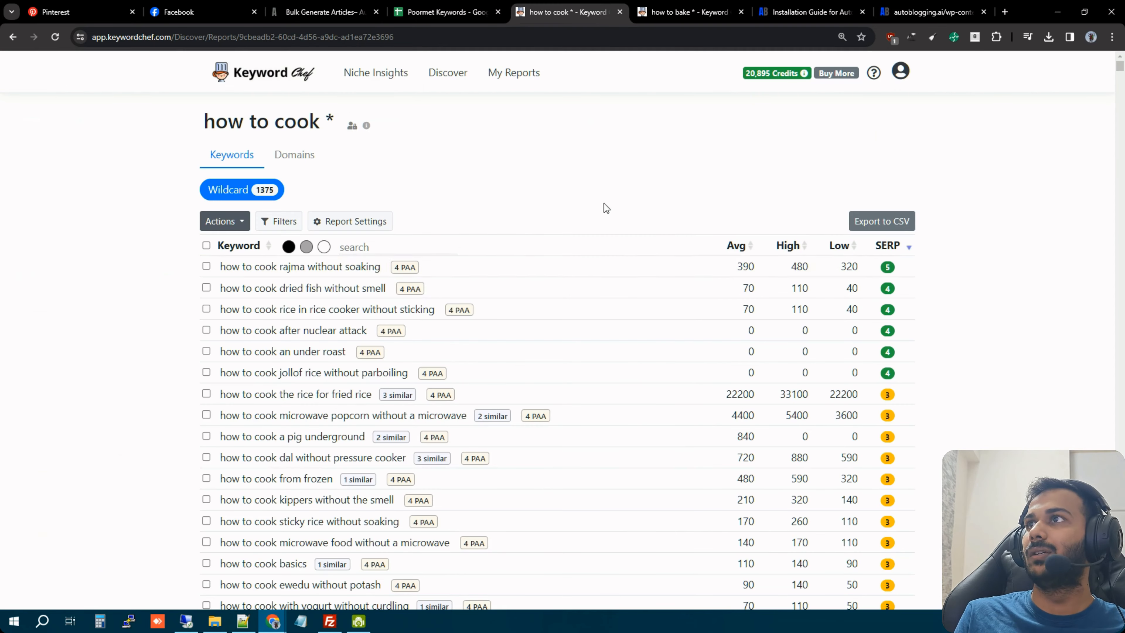
left_click(206, 245)
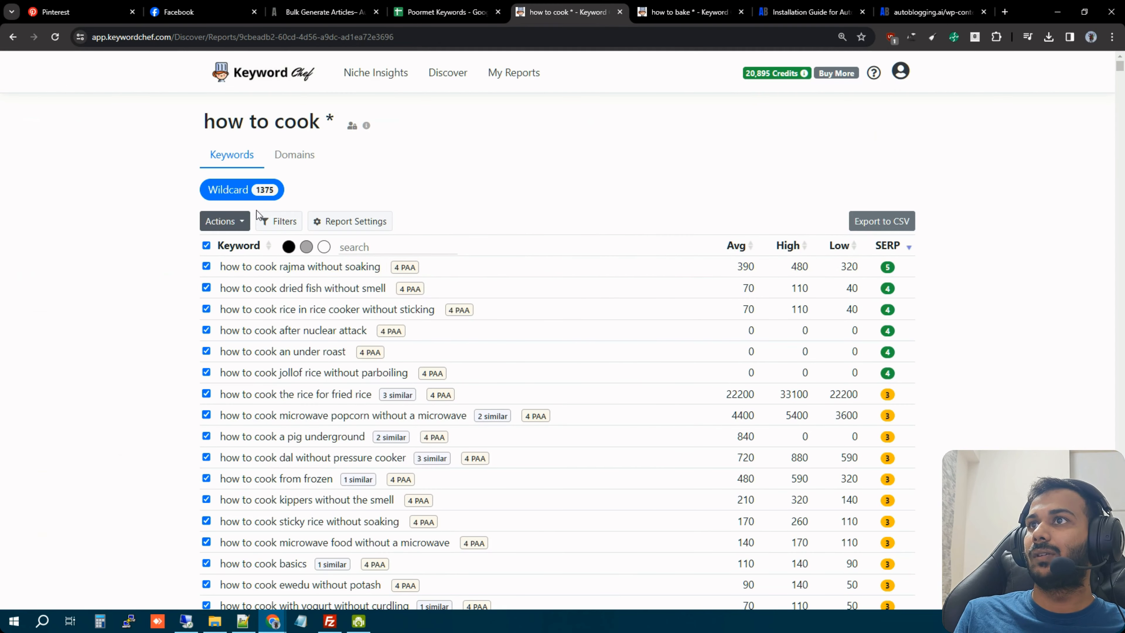
left_click(225, 220)
left_click(228, 246)
left_click(400, 6)
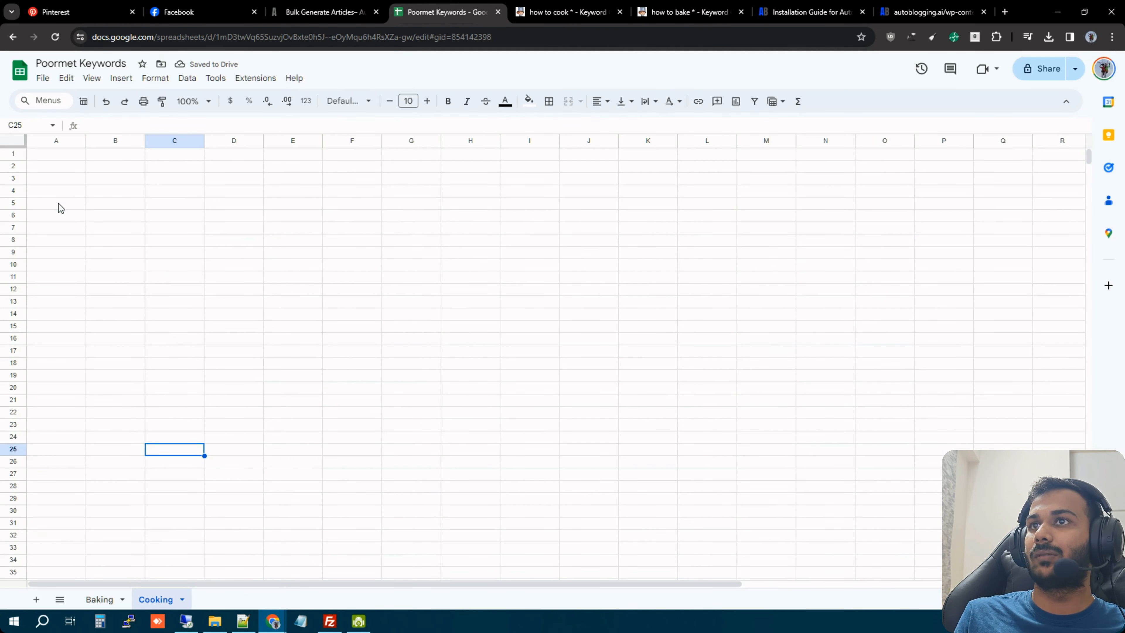
Paste the copied "how to cook" keywords into column A of the Cooking sheet, starting at cell A1.
left_click(71, 155)
key("ctrl+v")
left_click(249, 161)
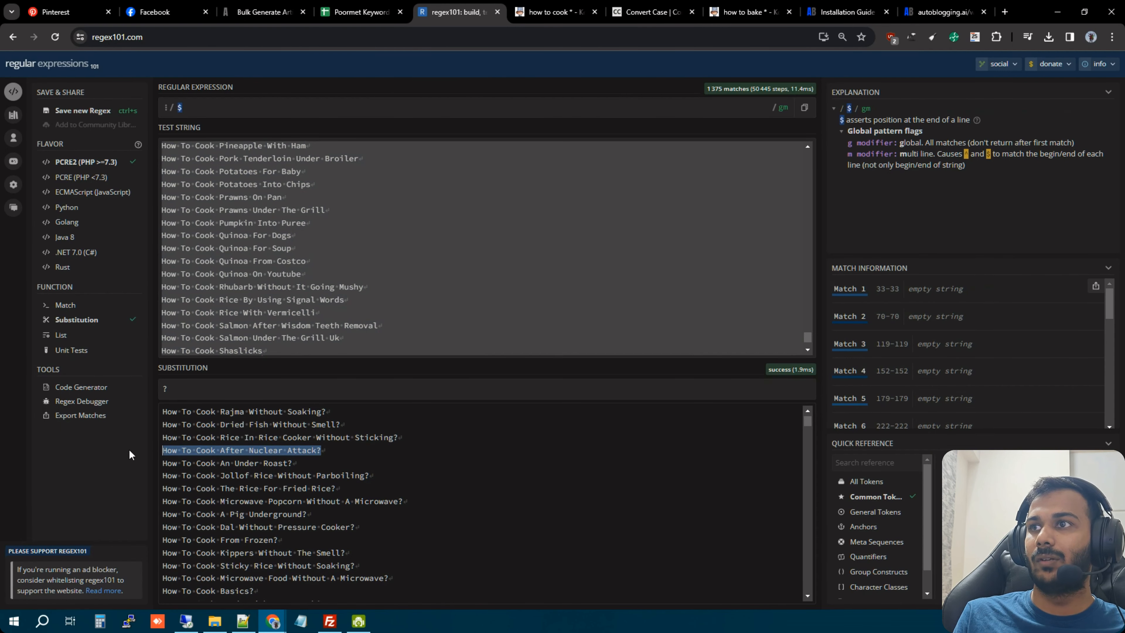
Delete the line "How To Cook After Nuclear Attack" from the regex101 test string.
left_click(297, 450)
left_click(364, 220)
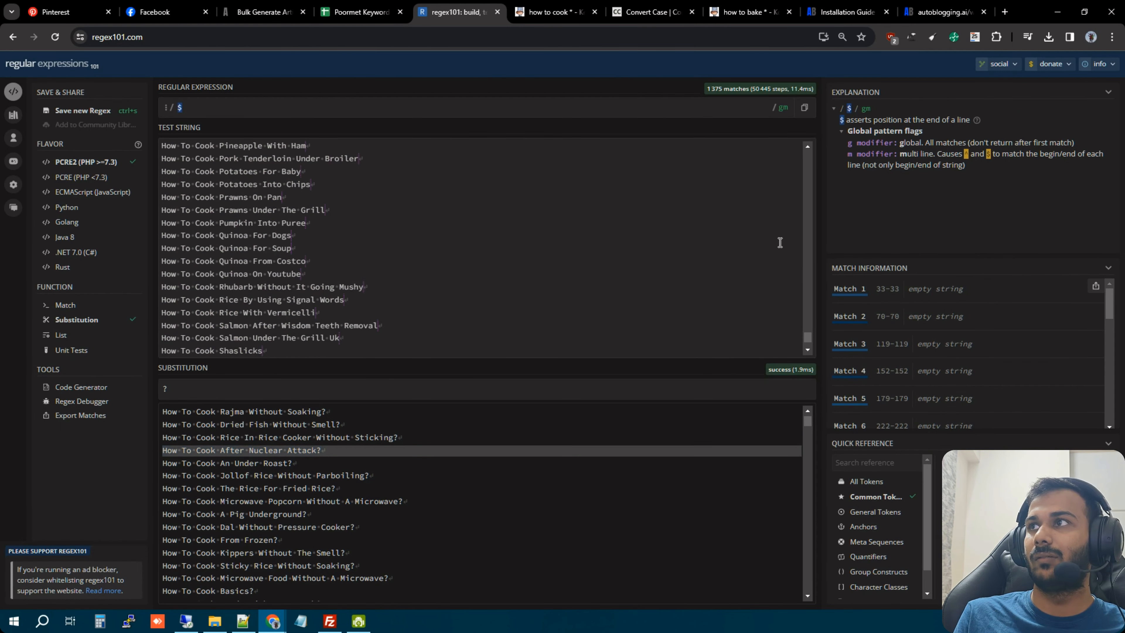
left_click_drag(809, 338, 802, 141)
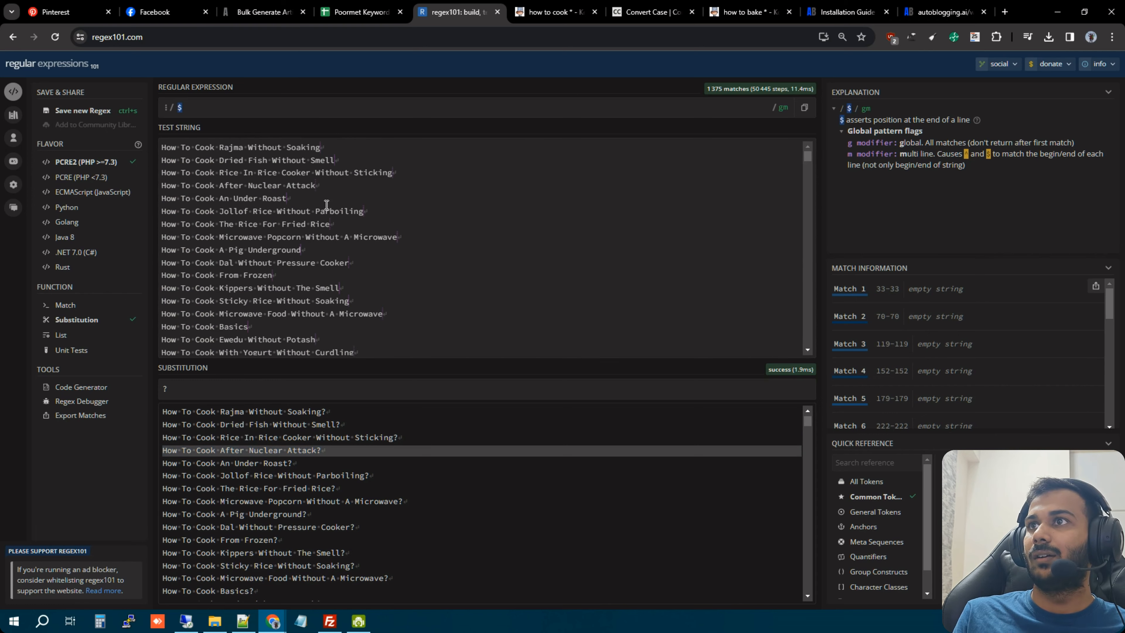
triple_click(283, 183)
key("BackSpace")
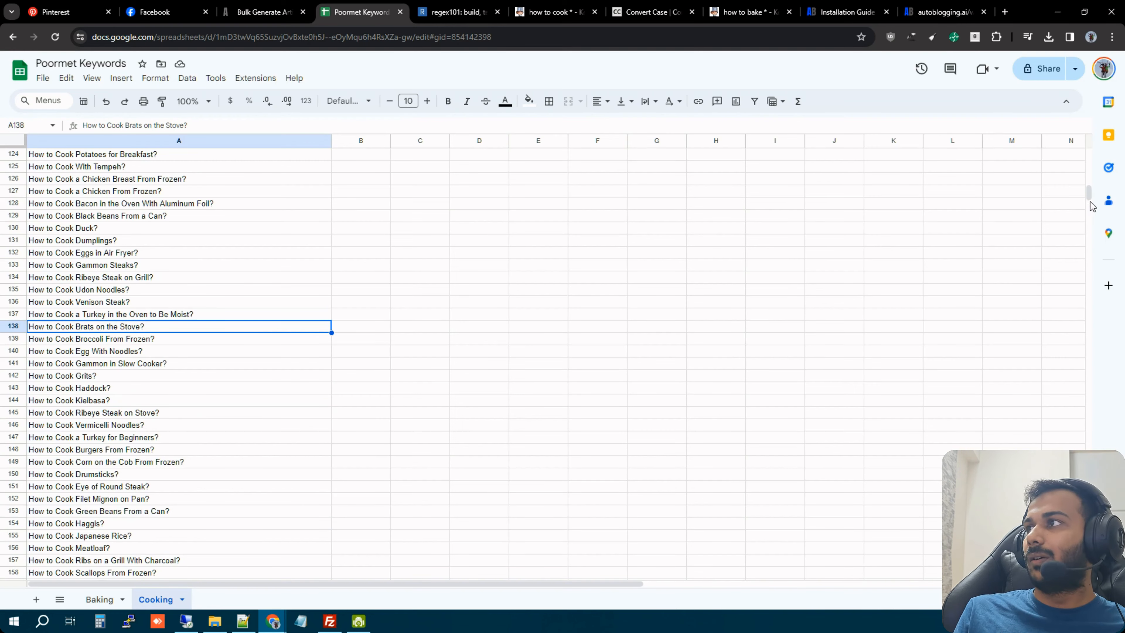
Take the first batch of cooking keywords from cell A1 down to the Autoblogging bulk form and check its settings for generation.
left_click_drag(1090, 196, 1089, 152)
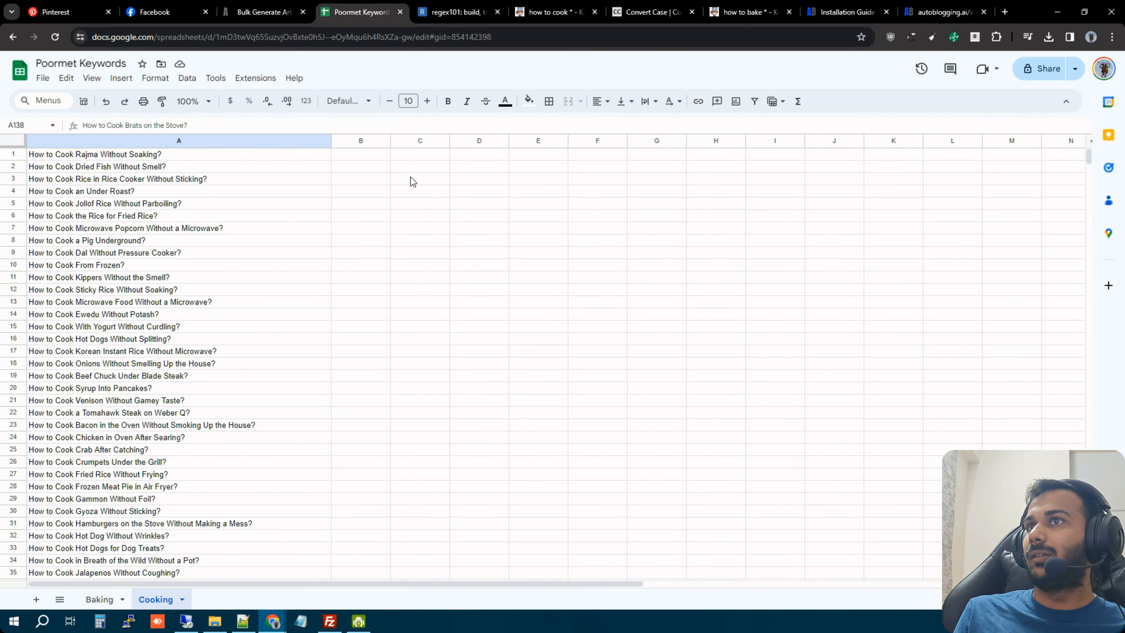
left_click_drag(265, 155, 284, 347)
left_click(296, 5)
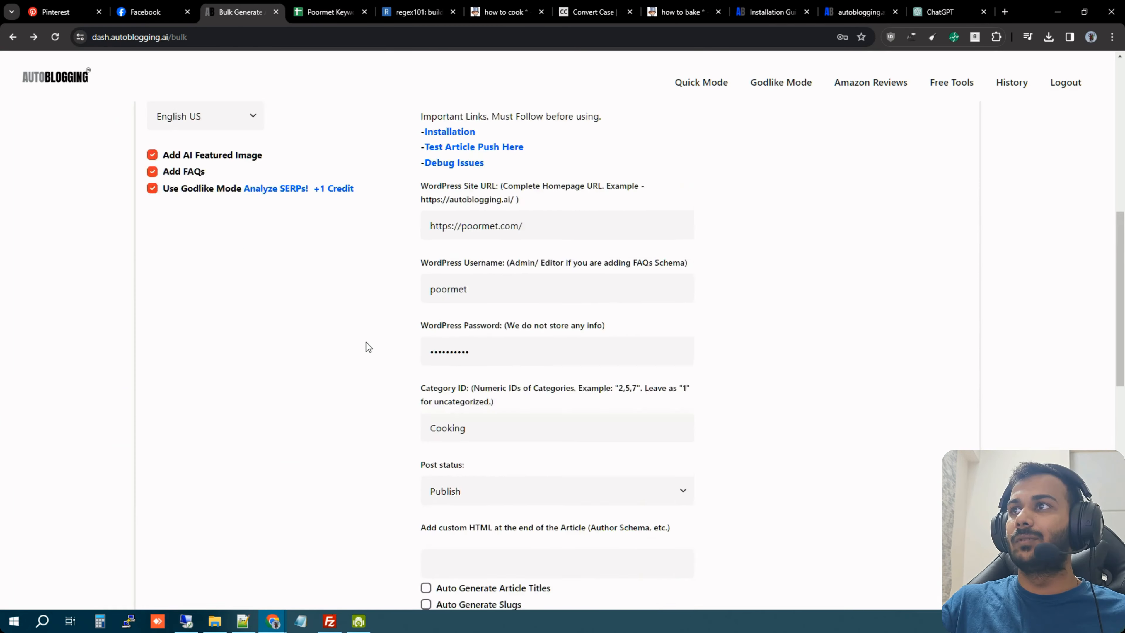
scroll(288, 372, "up", 5)
scroll(288, 370, "down", 10)
scroll(291, 373, "down", 1)
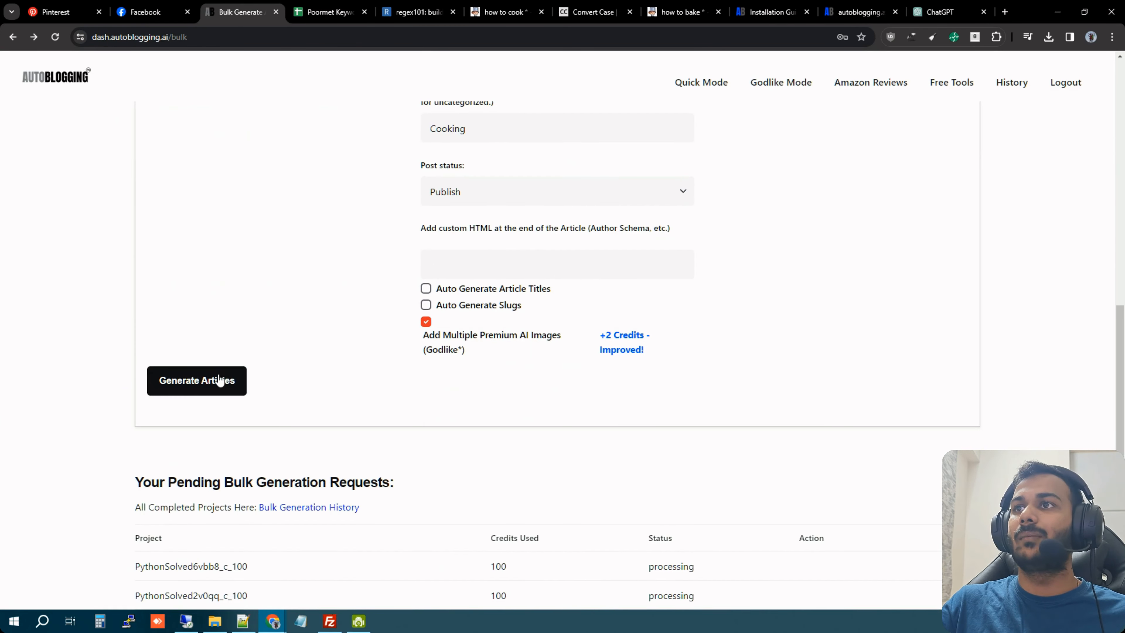
scroll(300, 345, "up", 5)
scroll(258, 372, "down", 5)
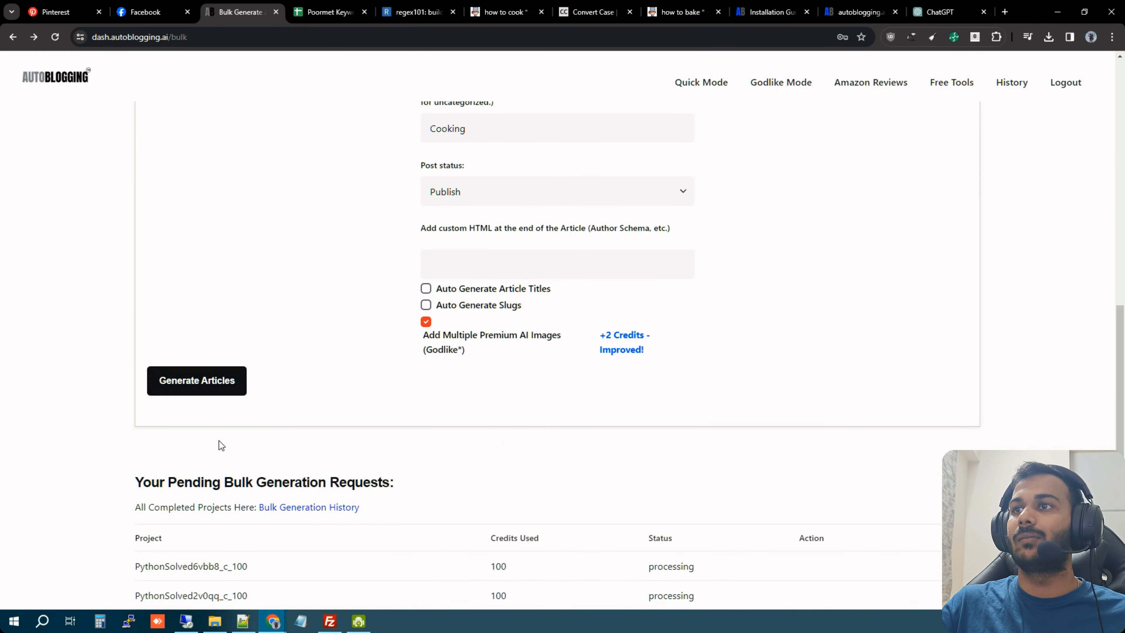
Copy cells A251:A300 from the Cooking sheet and generate articles from them in the Autoblogging bulk form.
left_click(329, 12)
left_click_drag(244, 440, 241, 504)
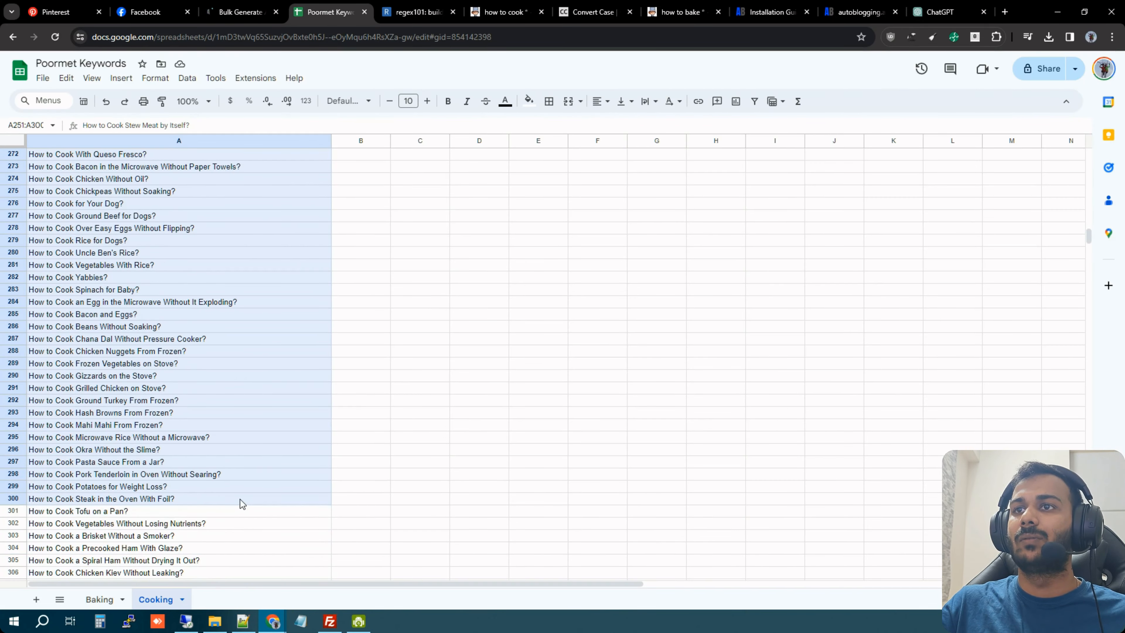
left_click(239, 12)
left_click(12, 37)
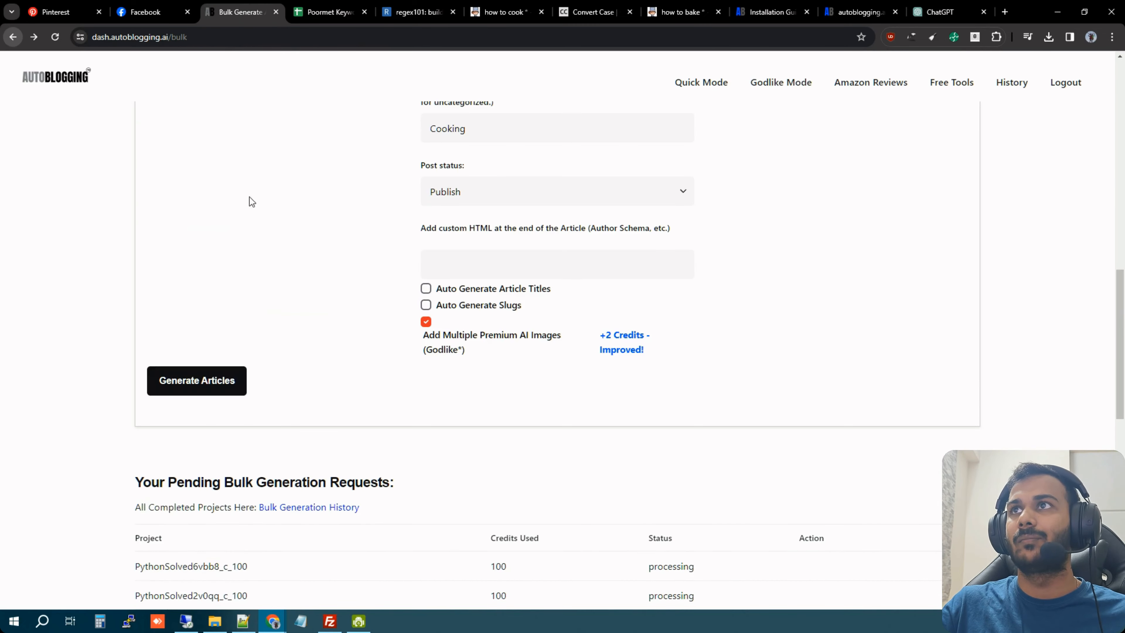
scroll(249, 199, "up", 15)
scroll(314, 424, "down", 8)
scroll(315, 425, "down", 9)
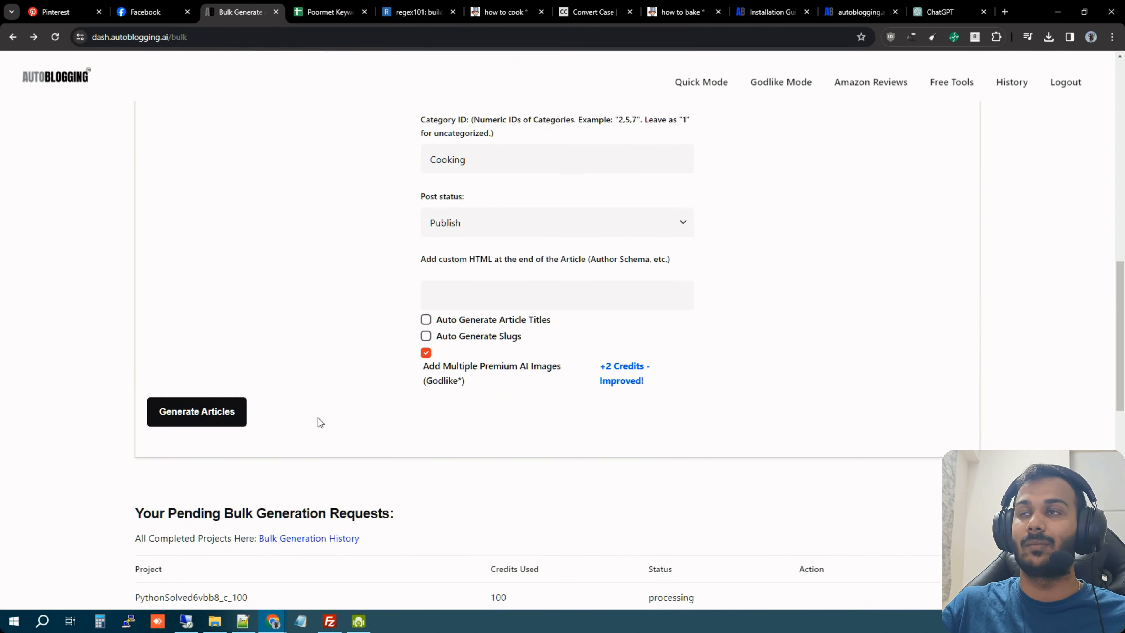
left_click(166, 382)
Copy cells A301:A350 of the Cooking sheet into the bulk form's article titles and submit them for generation.
left_click(326, 12)
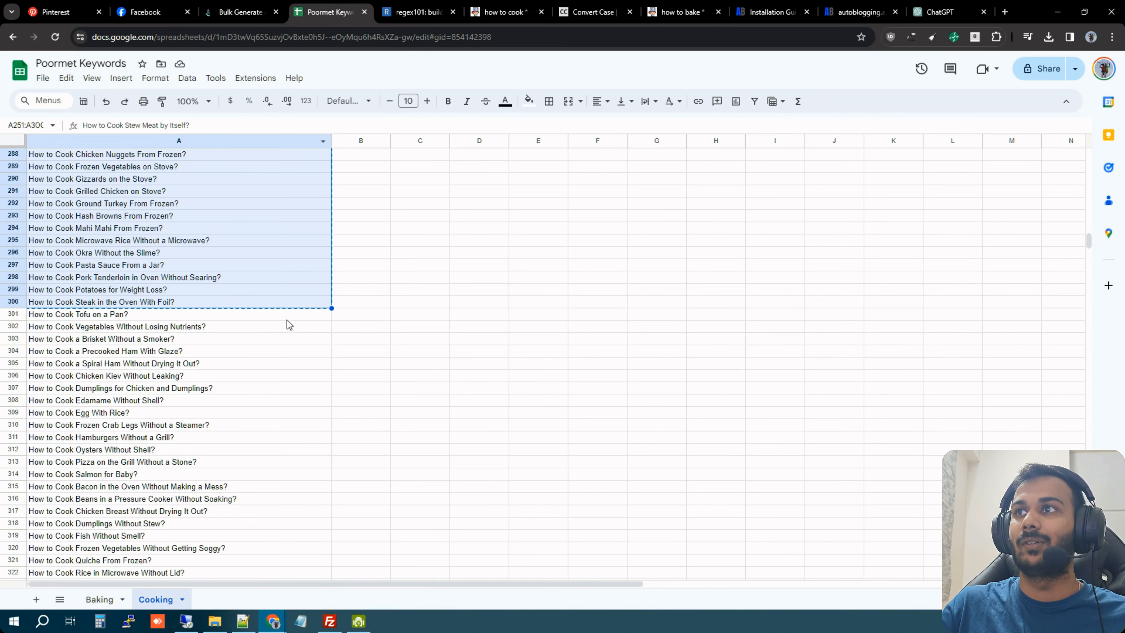
left_click_drag(285, 315, 269, 440)
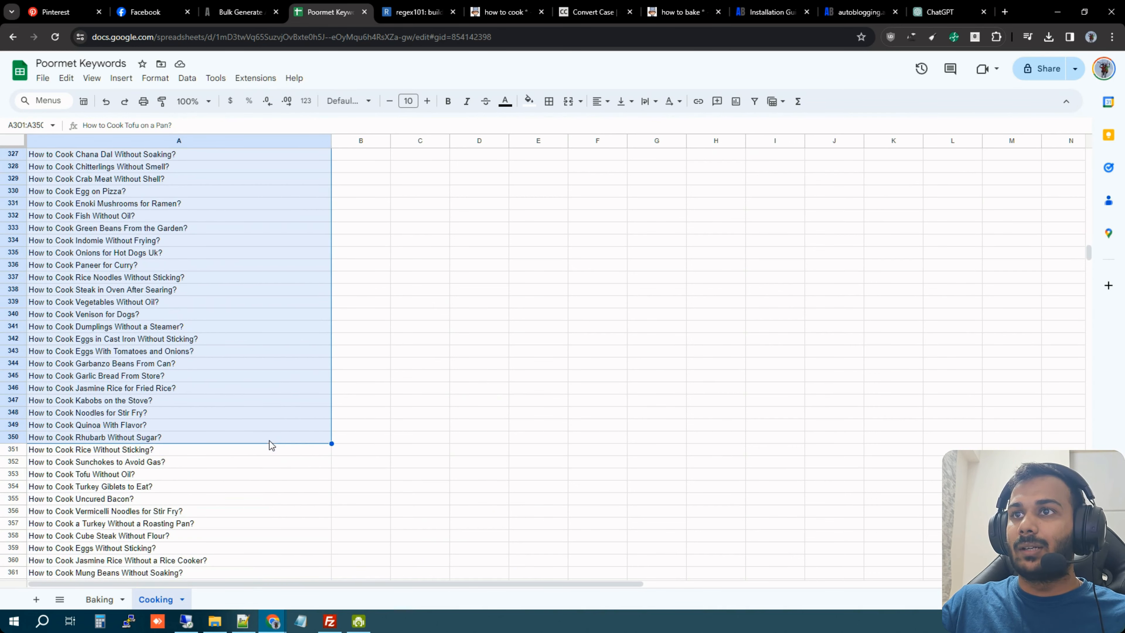
left_click(245, 6)
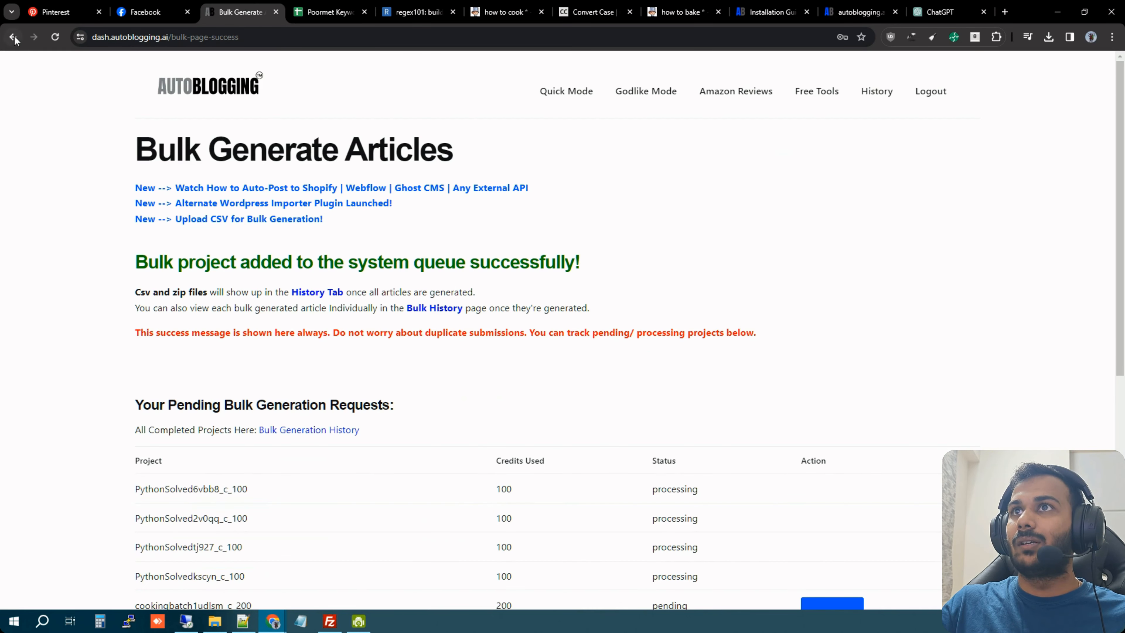
key("alt+Left")
scroll(248, 316, "down", 4)
scroll(283, 297, "up", 20)
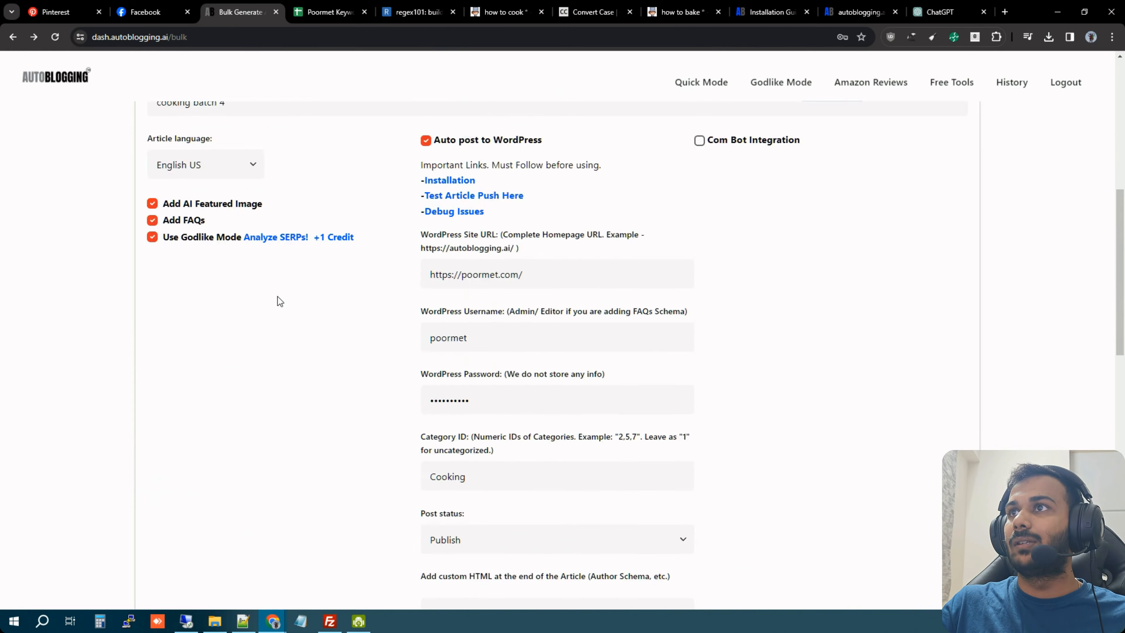
scroll(374, 410, "down", 5)
scroll(372, 316, "down", 12)
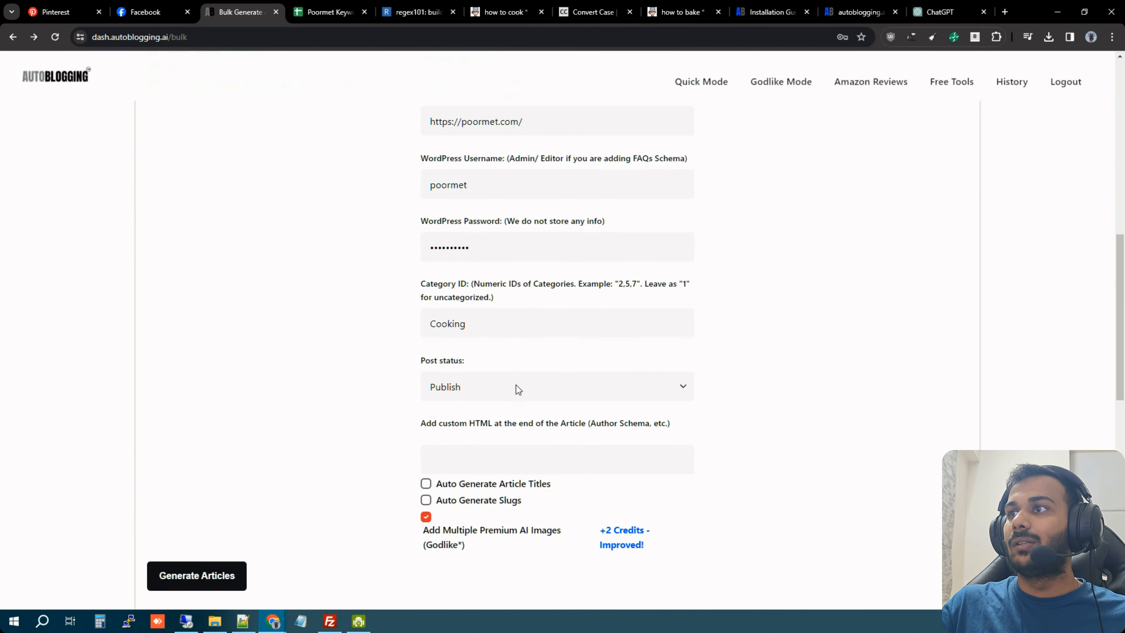
left_click(182, 580)
Copy cells A351:A400 of the Cooking sheet, replace the bulk form's article titles with them and generate the articles.
left_click(330, 12)
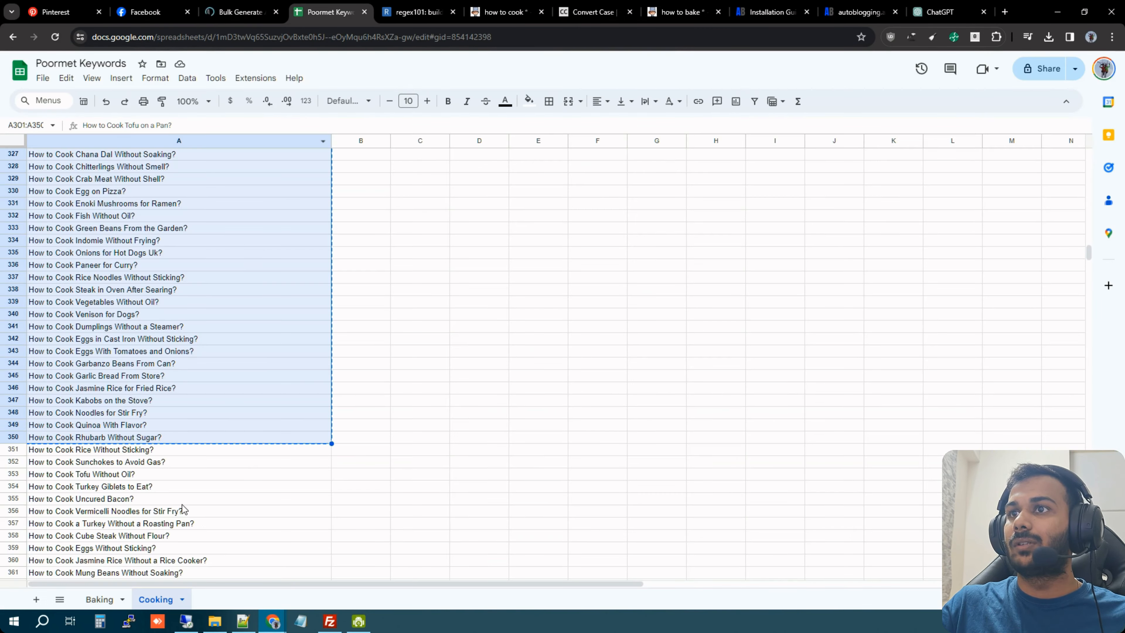
mouse_move(215, 457)
left_mouse_down()
mouse_move(191, 578)
mouse_move(195, 514)
mouse_move(192, 599)
mouse_move(220, 476)
left_mouse_up()
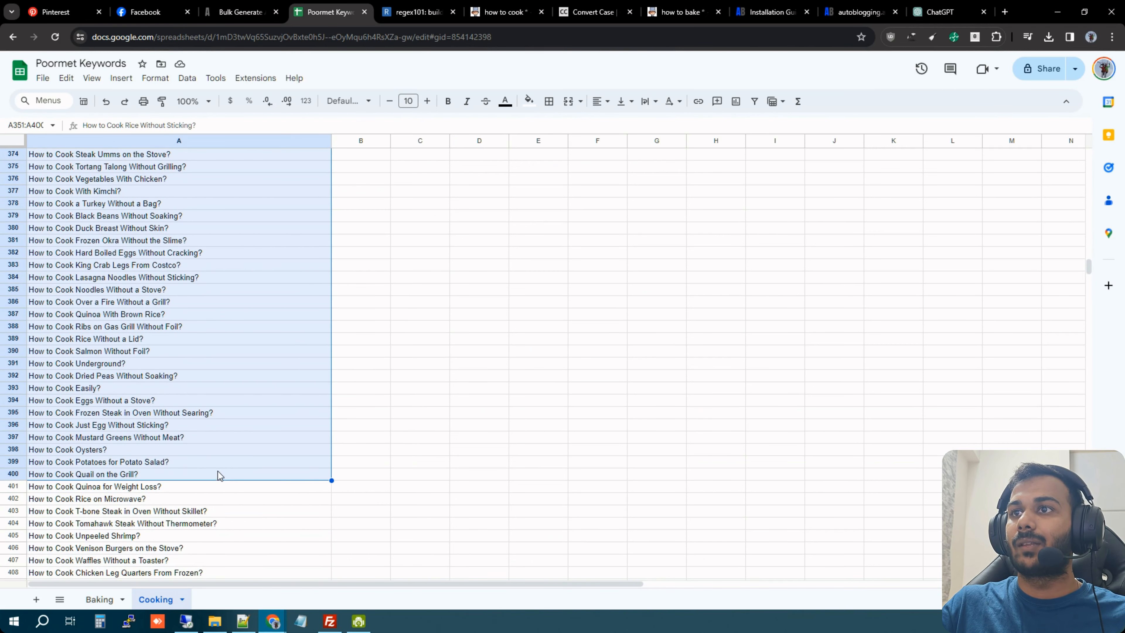
left_click(243, 5)
left_click(13, 37)
scroll(306, 307, "up", 12)
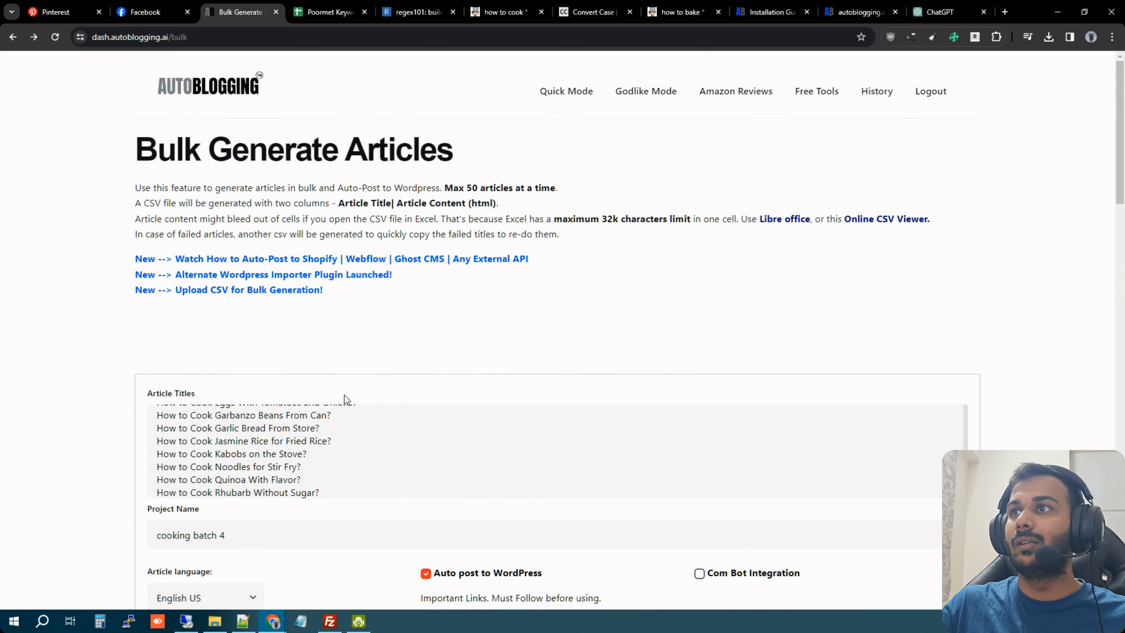
scroll(344, 399, "up", 2)
scroll(63, 338, "down", 15)
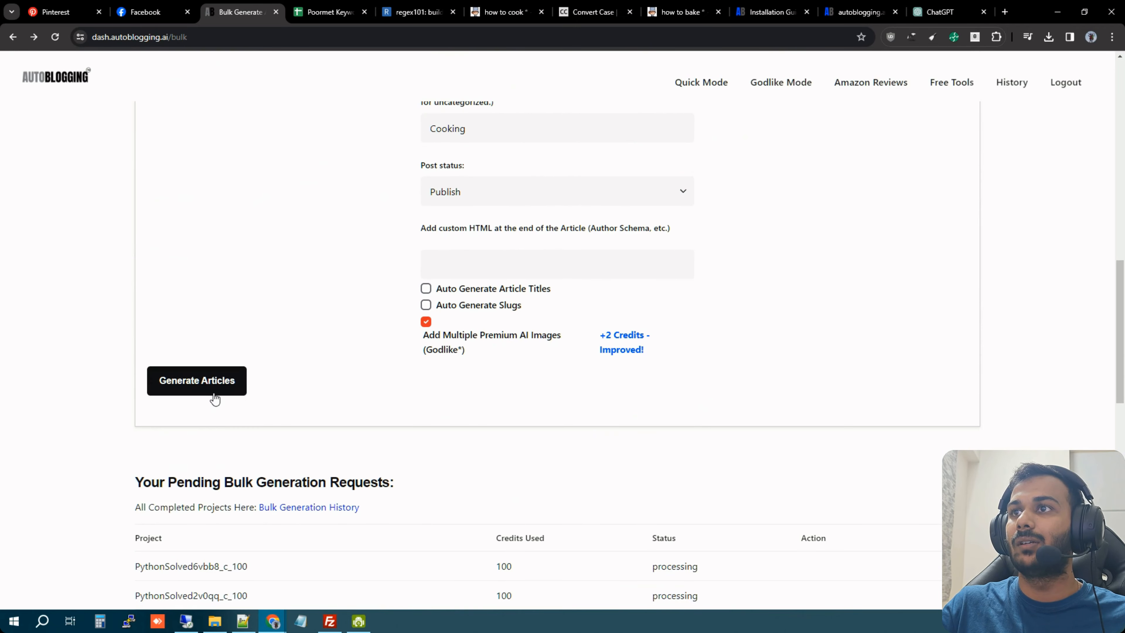
left_click(215, 393)
Take the titles in A401:A450 of the Cooking sheet to the bulk form and generate articles from them.
left_click(324, 6)
left_click_drag(209, 491, 196, 600)
left_click(242, 9)
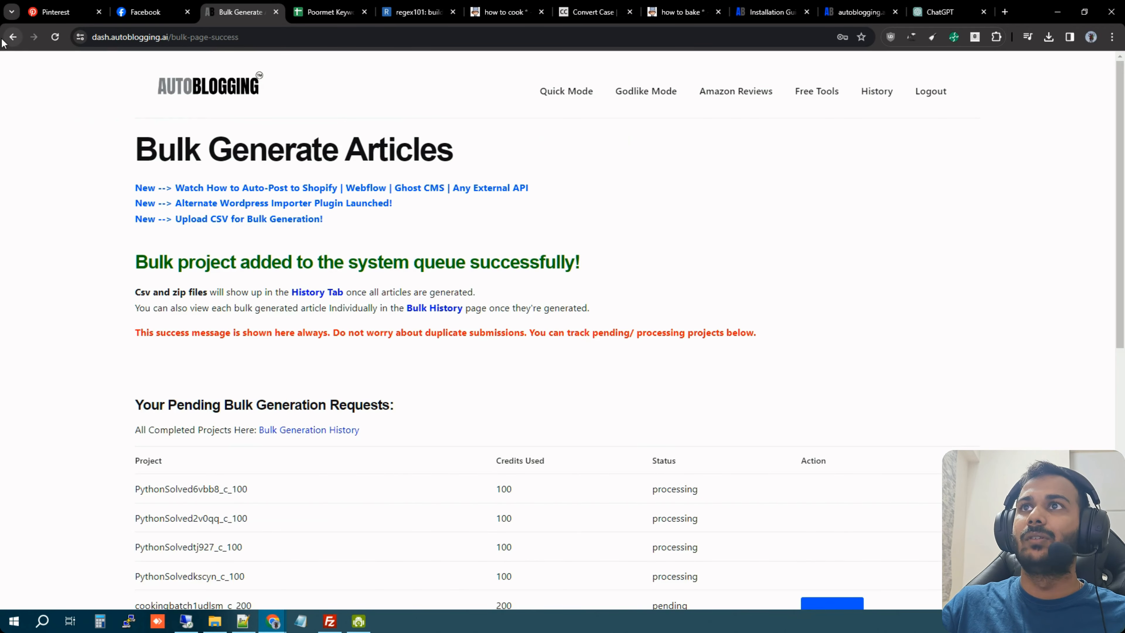
left_click(12, 37)
scroll(271, 248, "up", 6)
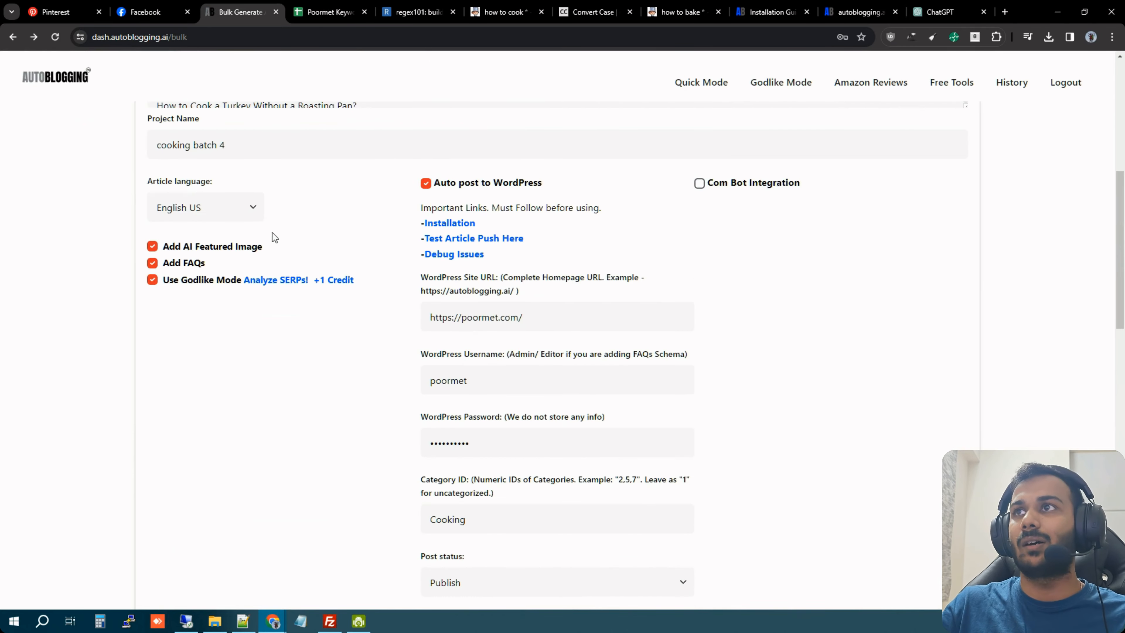
scroll(272, 232, "up", 4)
scroll(334, 309, "down", 3)
scroll(267, 399, "down", 12)
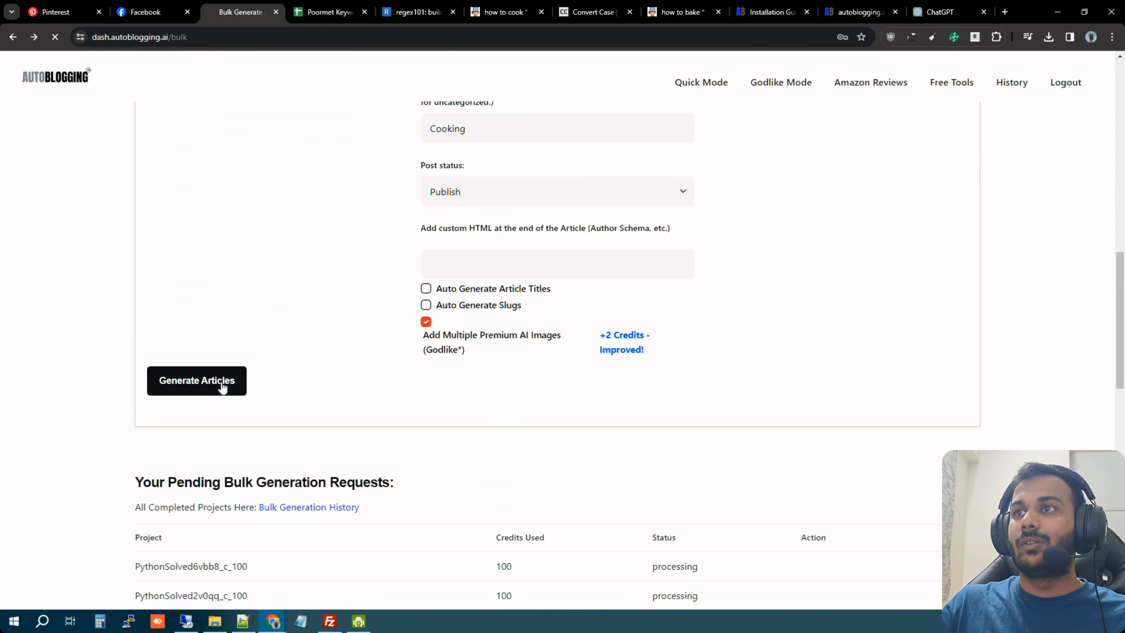
left_click(222, 382)
Copy cells A451:A500 of the Cooking sheet, paste them over the bulk form's article titles and generate the articles.
left_click(325, 10)
scroll(206, 385, "down", 2)
left_click_drag(248, 389, 238, 479)
key("ctrl+c")
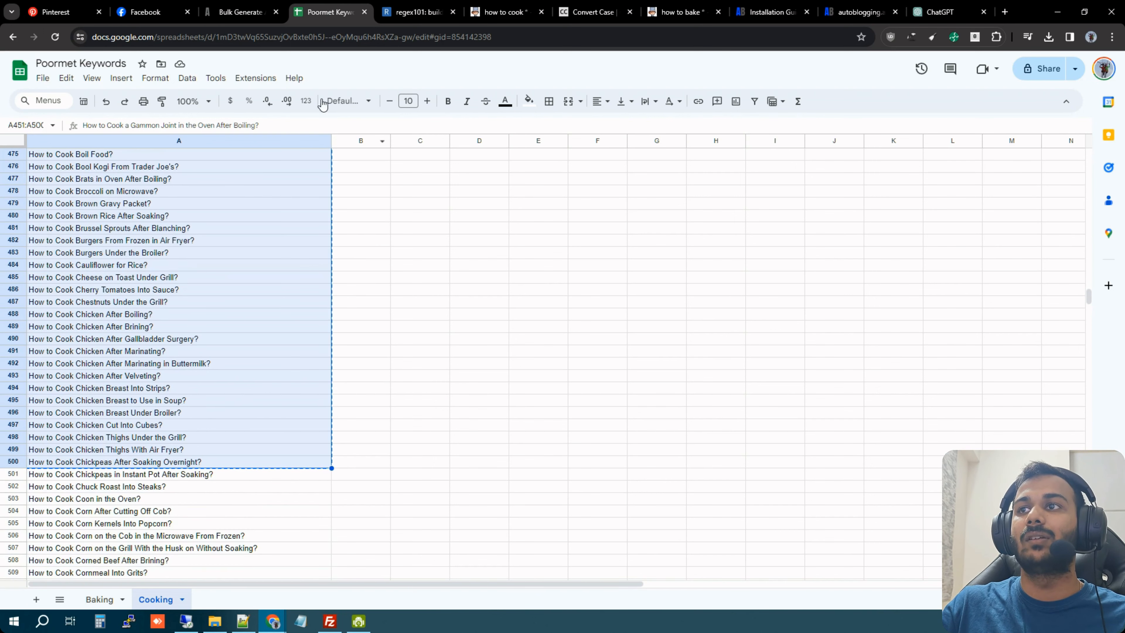
key("ctrl+shift+Tab")
scroll(270, 297, "up", 11)
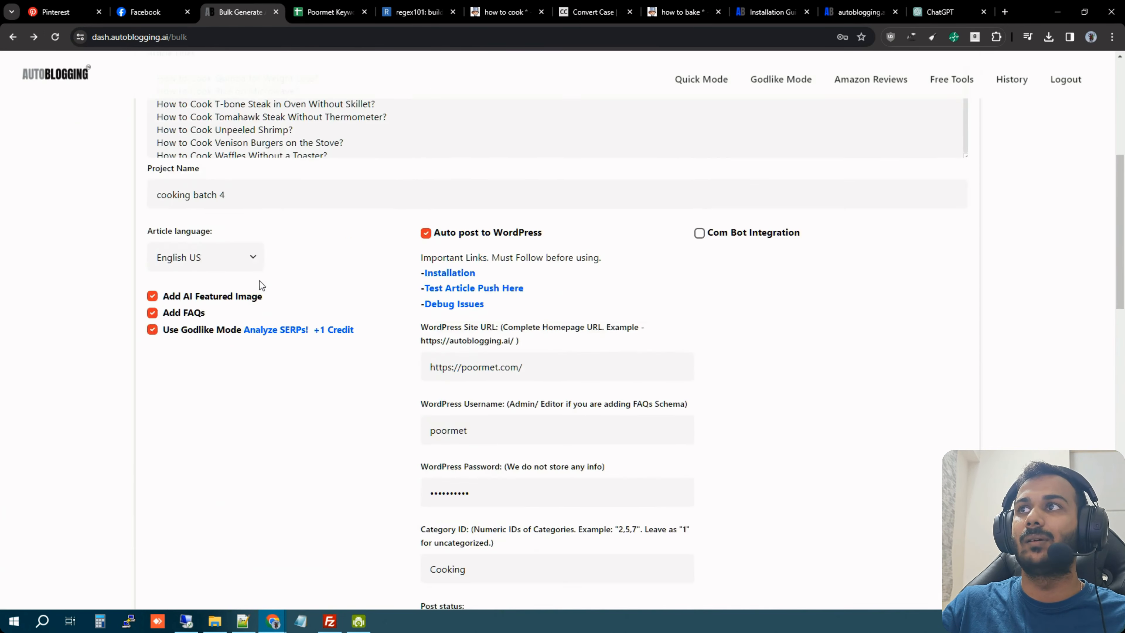
left_click(315, 285)
key("ctrl+a")
key("ctrl+v")
scroll(55, 314, "down", 1)
scroll(123, 360, "down", 10)
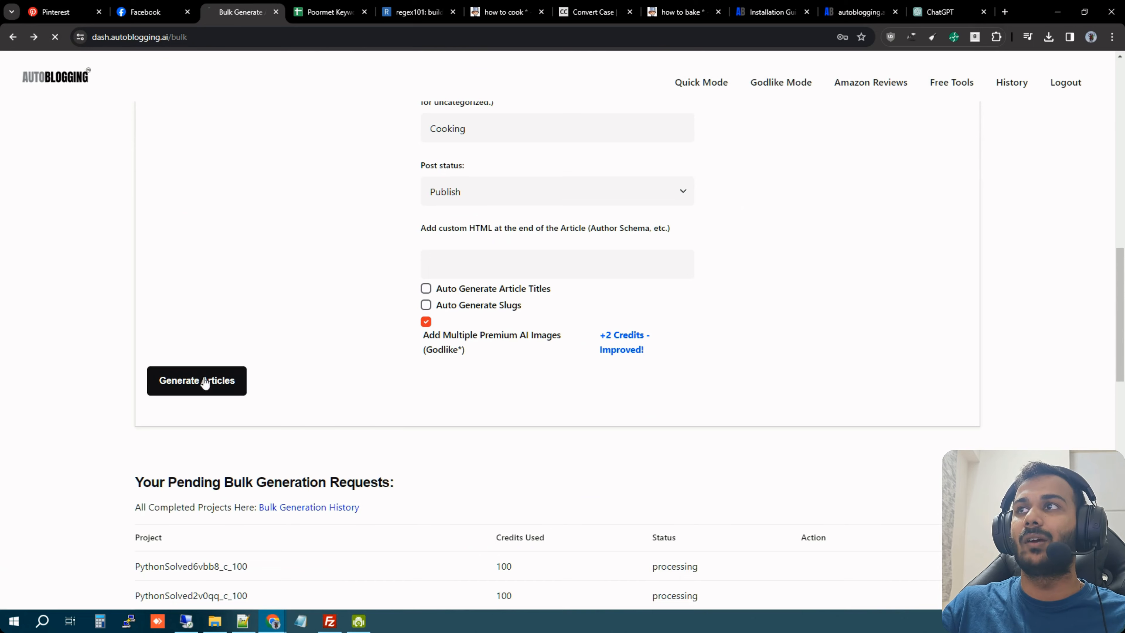
Copy cells A501:A550 of the Cooking sheet and submit them as another batch in the Autoblogging bulk form.
left_click(292, 7)
scroll(216, 307, "down", 5)
left_click_drag(276, 278, 223, 569)
left_click(241, 12)
scroll(241, 209, "up", 10)
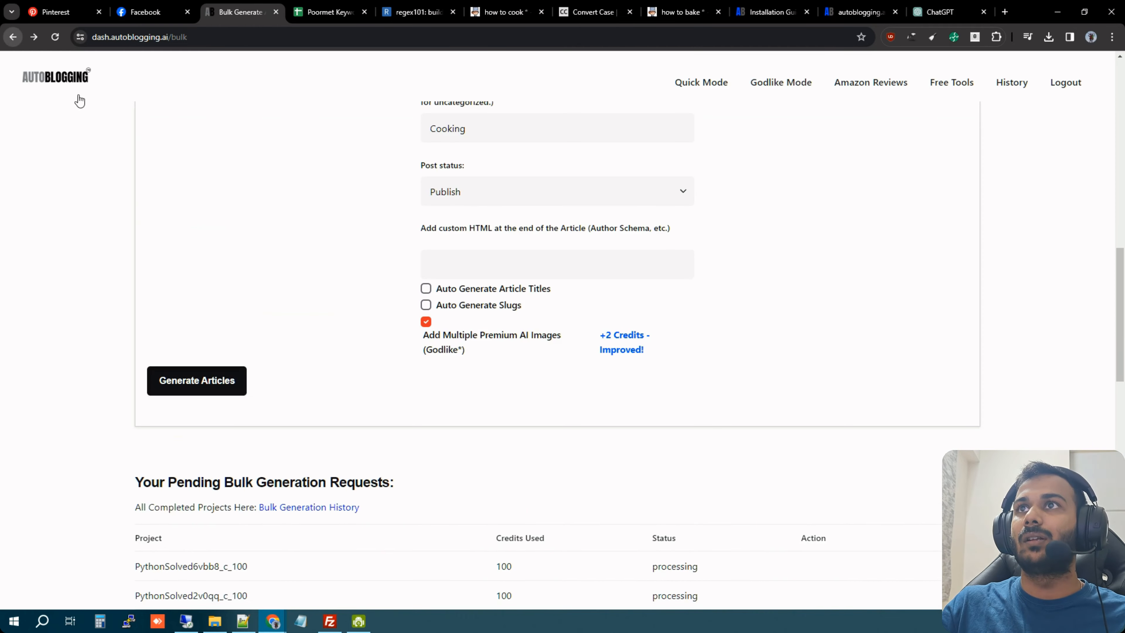
scroll(275, 288, "down", 10)
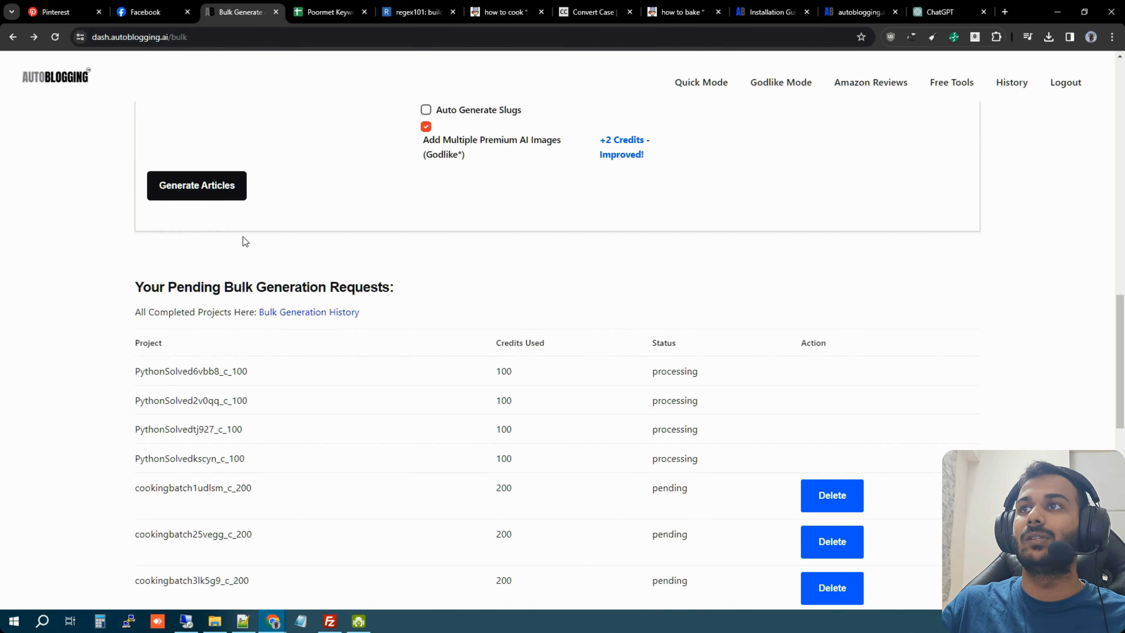
left_click(328, 12)
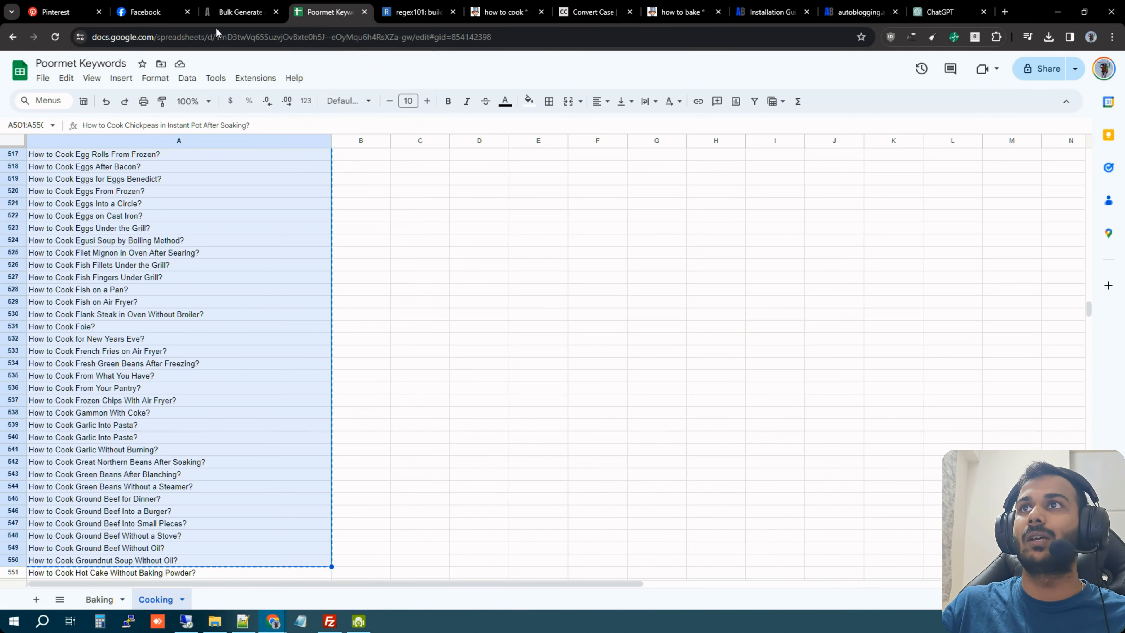
left_click(241, 12)
left_click(328, 12)
Copy the keywords in cells A551:A600 of the Cooking sheet.
scroll(212, 271, "down", 8)
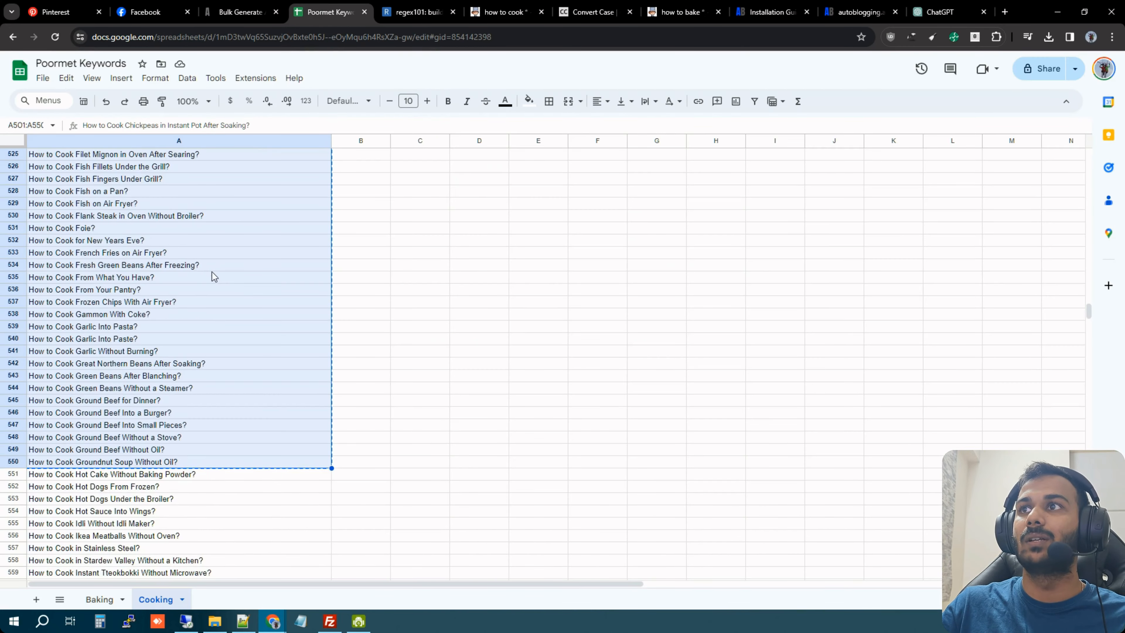
left_click_drag(264, 283, 236, 399)
key("ctrl+c")
type("cc")
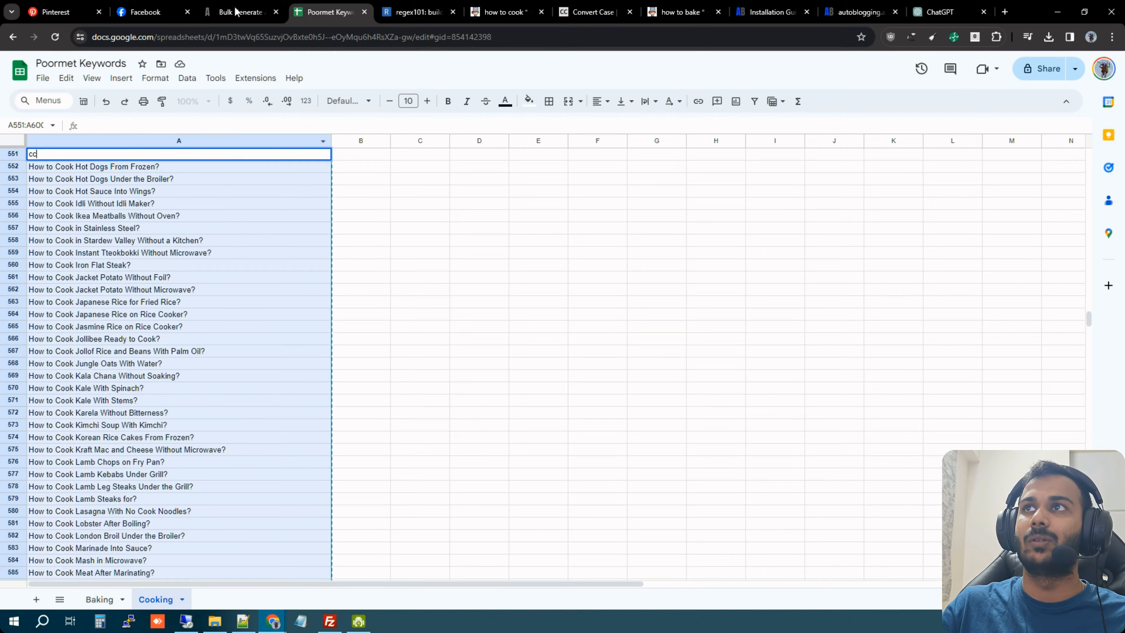
left_click(239, 13)
left_click(324, 13)
type("ccccccccccccccccccc")
key("ctrl+z")
key("Escape")
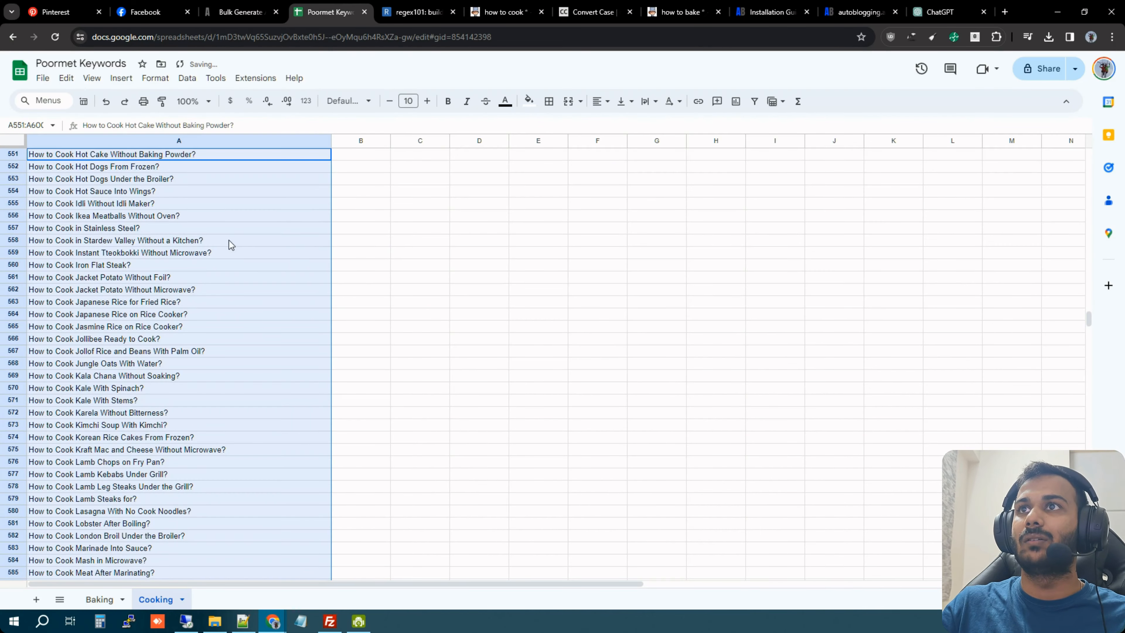
Switch back to the Autoblogging bulk page and open its article form again in a second browser tab.
scroll(236, 294, "down", 8)
left_click(249, 8)
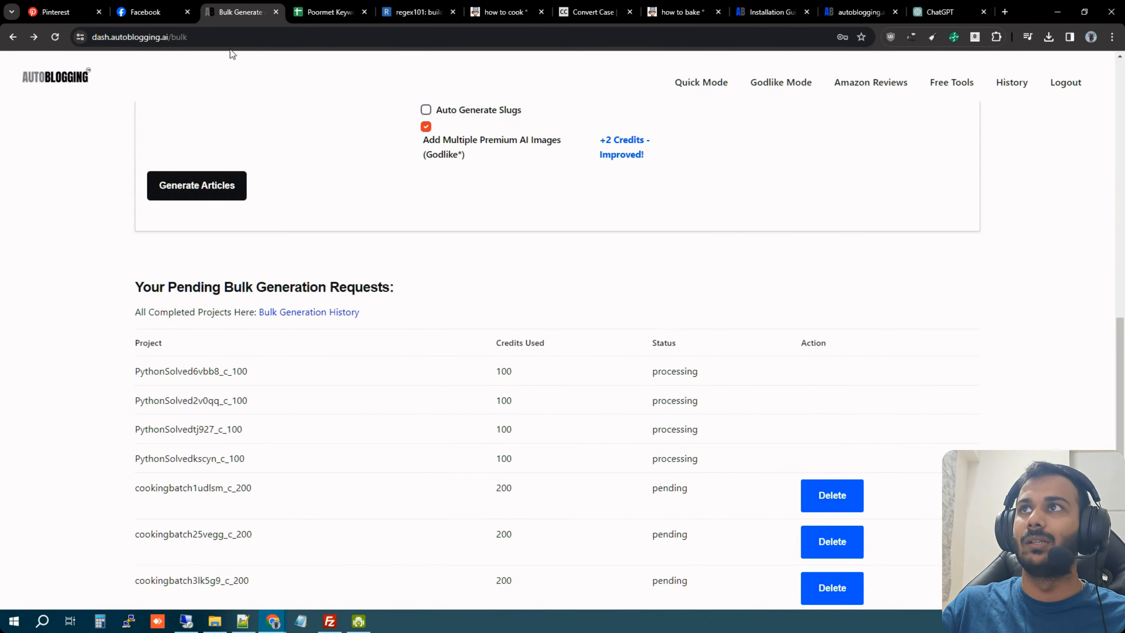
left_click_drag(188, 576, 188, 501)
middle_click(17, 38)
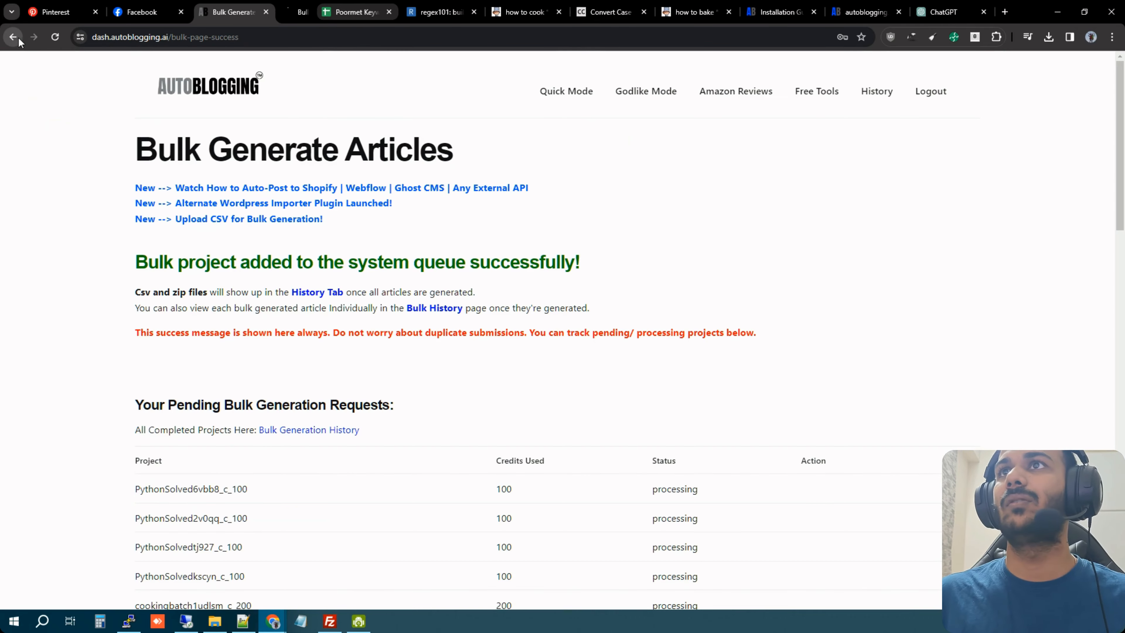
left_click(13, 37)
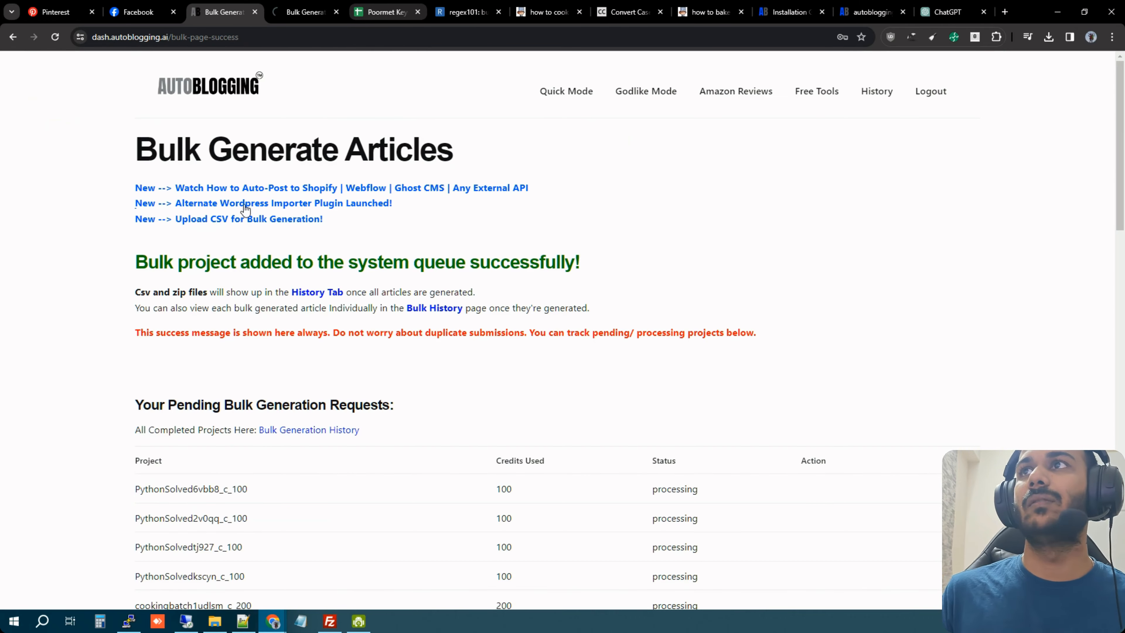
Generate the articles for the batch of cooking titles starting with "How to Cook Rice for Diabetic Patient?" under the project name cooking batch 4.
scroll(275, 127, "up", 10)
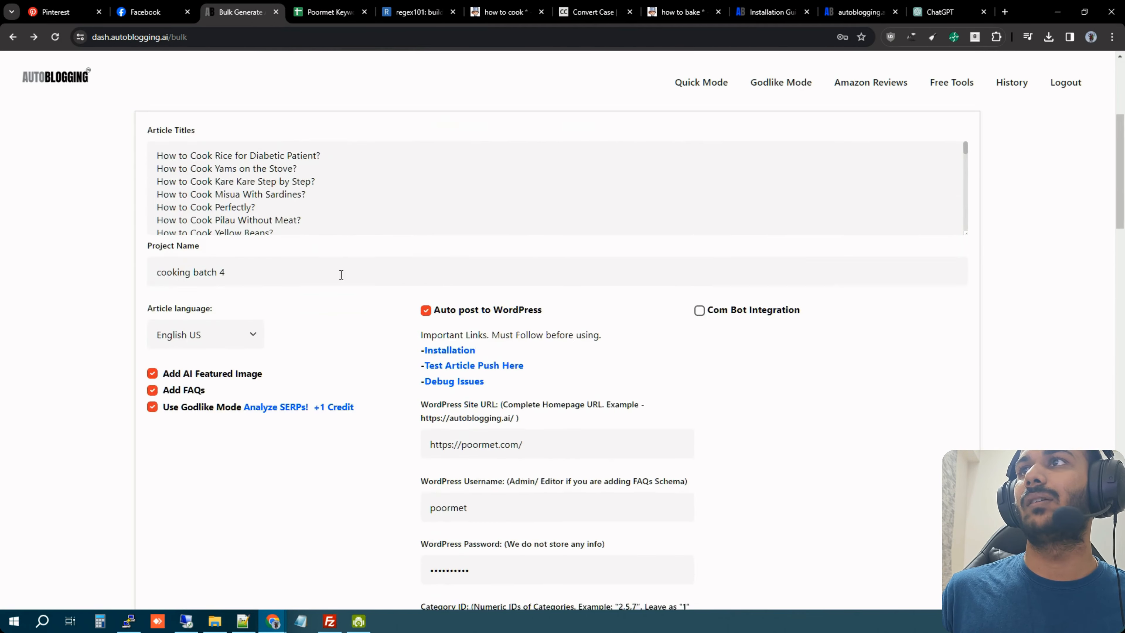
scroll(381, 416, "down", 8)
scroll(61, 377, "down", 7)
scroll(113, 416, "down", 8)
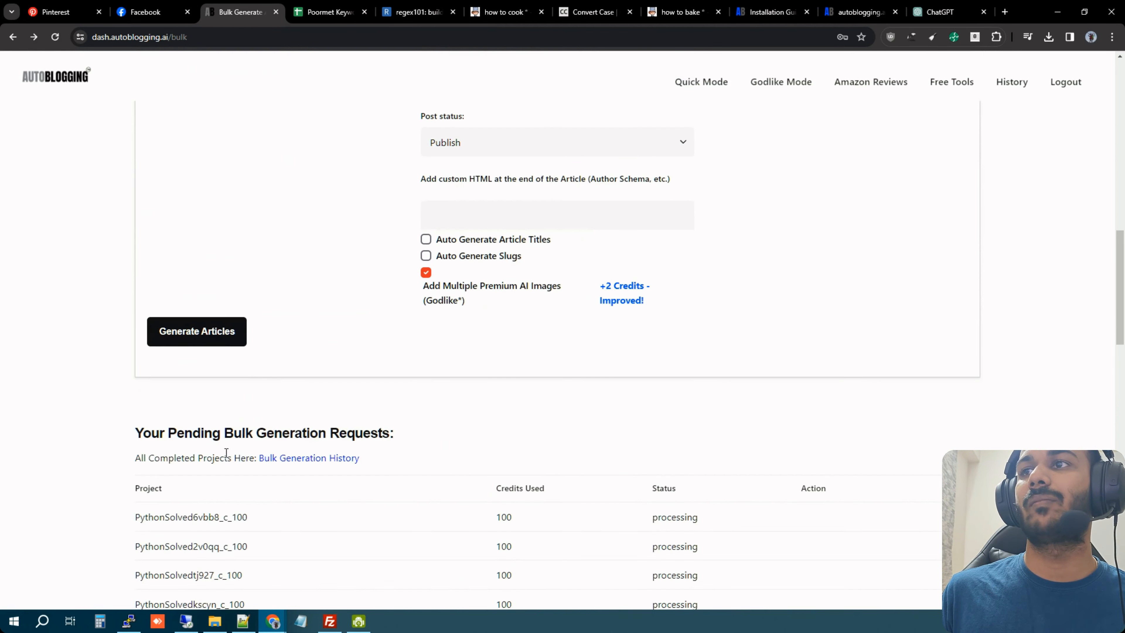
Copy cells A1301:A1350 of the Cooking sheet, paste them over the bulk form's article titles and generate the articles.
left_click(327, 12)
left_click_drag(245, 375, 222, 551)
key("ctrl+c")
left_click(227, 6)
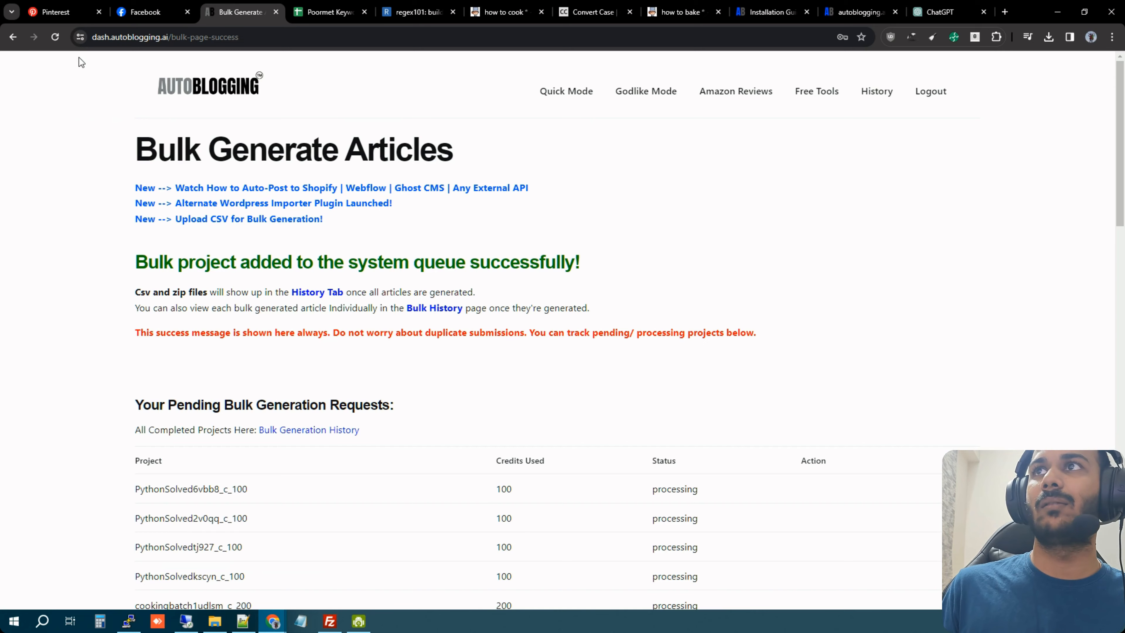
left_click(14, 38)
scroll(135, 264, "up", 8)
left_click(284, 233)
key("ctrl+a")
key("ctrl+v")
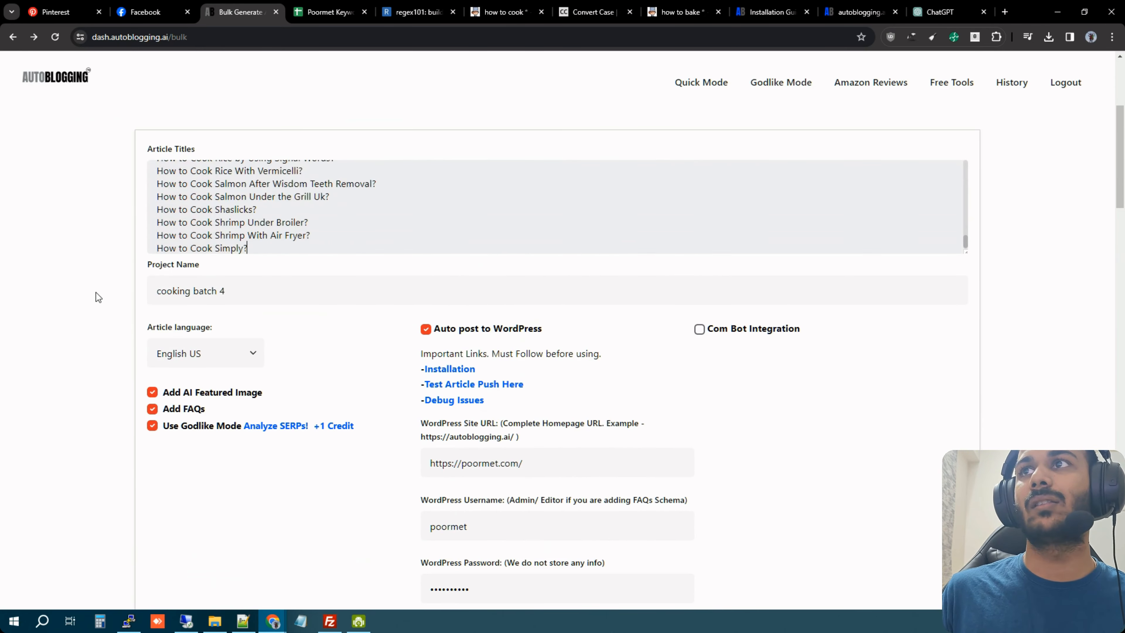
scroll(96, 292, "down", 10)
left_click(196, 347)
Copy the last cooking keywords in cells A1351:A1367 and switch back to the Autoblogging bulk page.
left_click(329, 12)
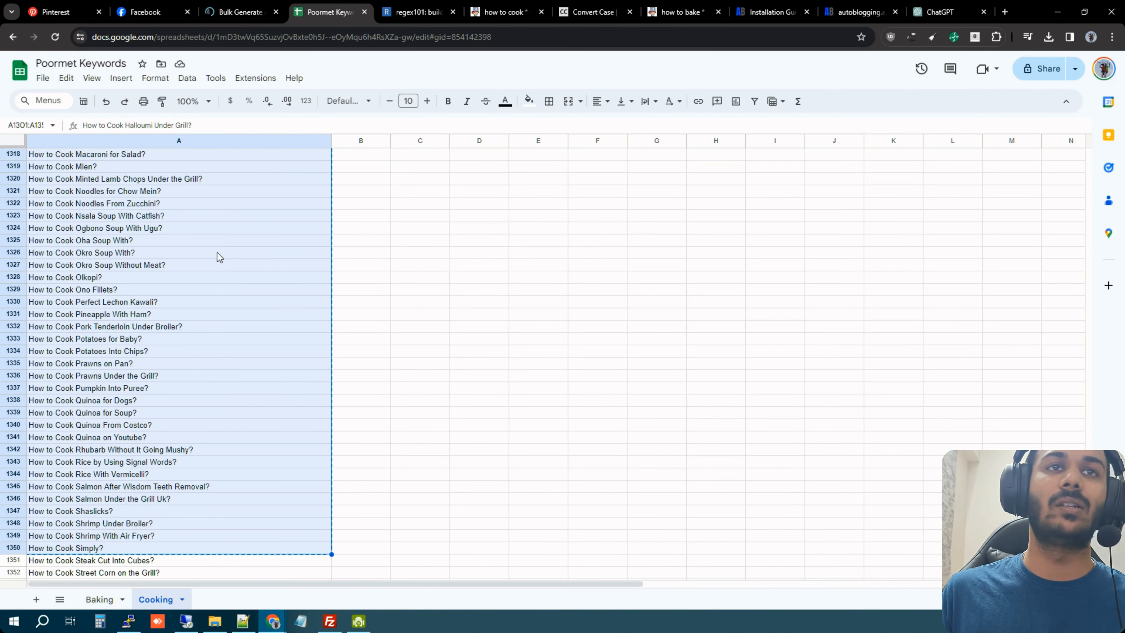
left_click_drag(170, 462, 169, 593)
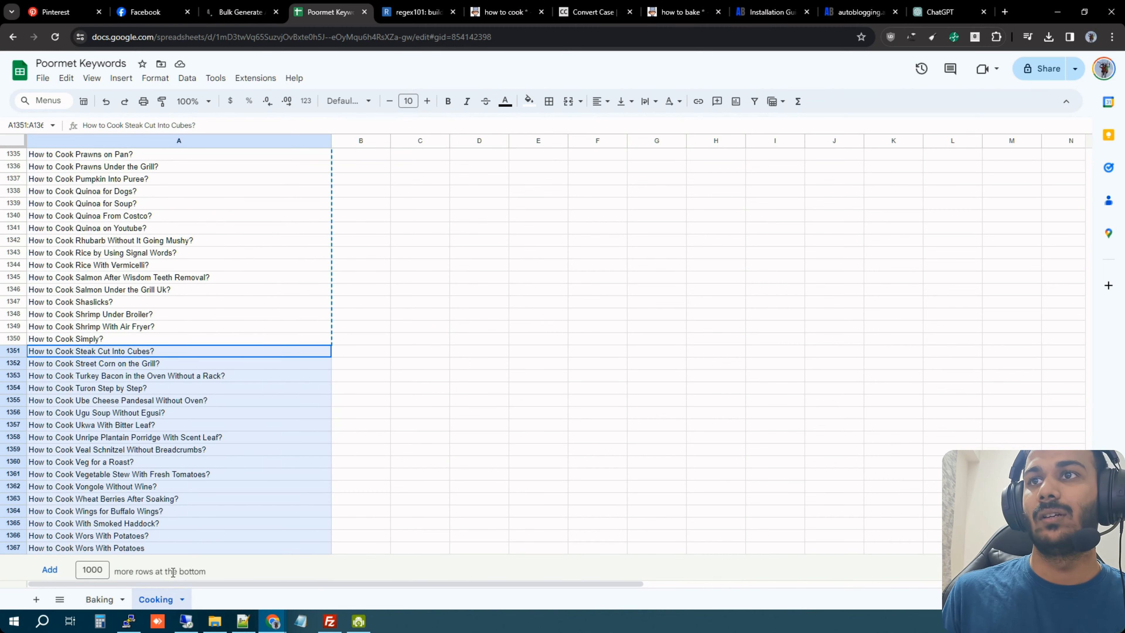
left_click(266, 12)
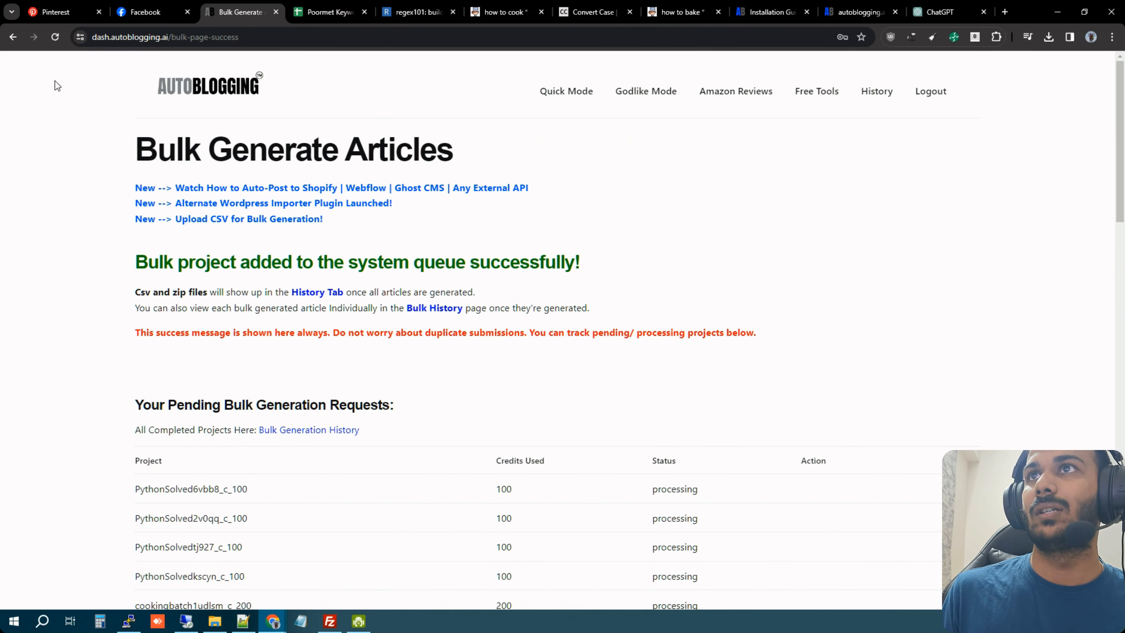
Switch to Keyword Chef, open Niche Insights in a new browser tab and show the Pets & Animals niches.
left_click(514, 12)
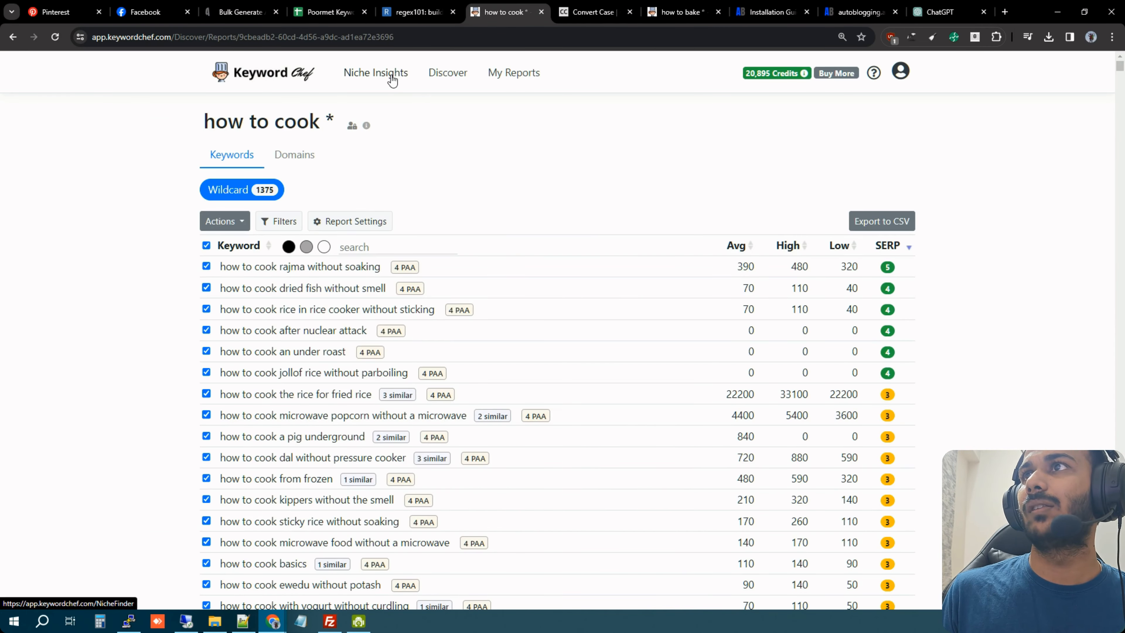
left_click_drag(553, 5, 462, 4)
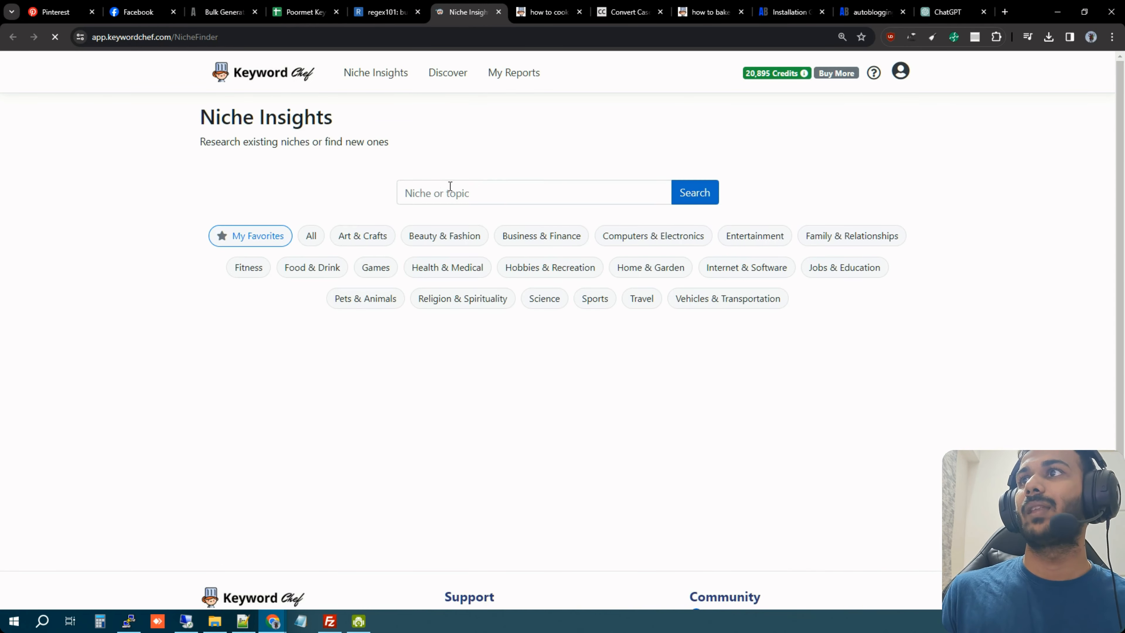
left_click_drag(379, 143, 211, 142)
left_click(217, 164)
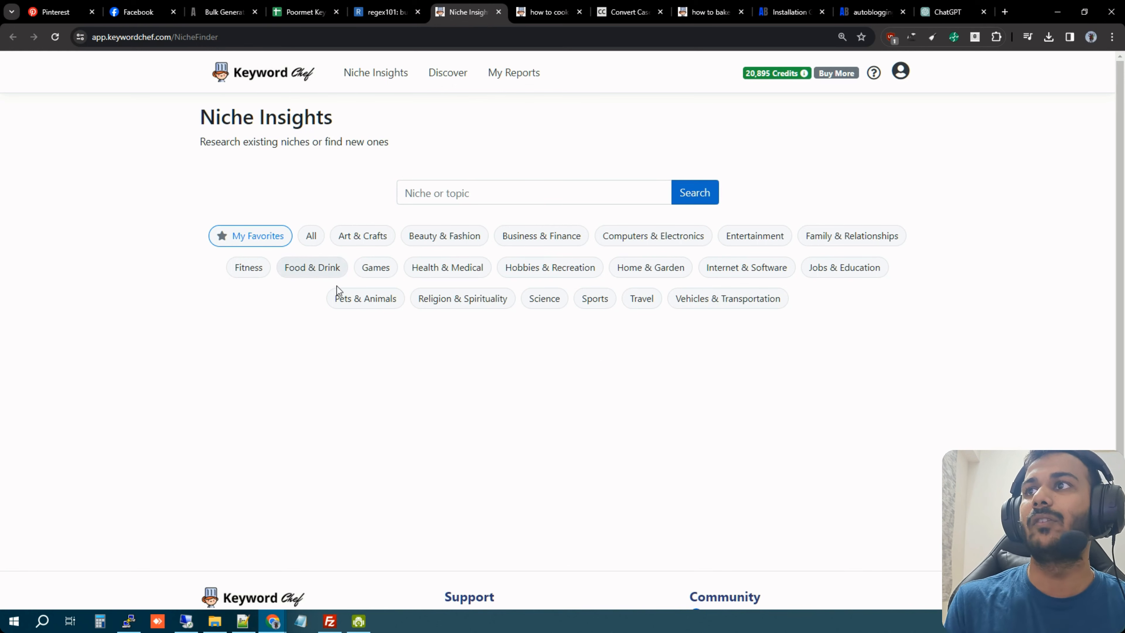
left_click(347, 302)
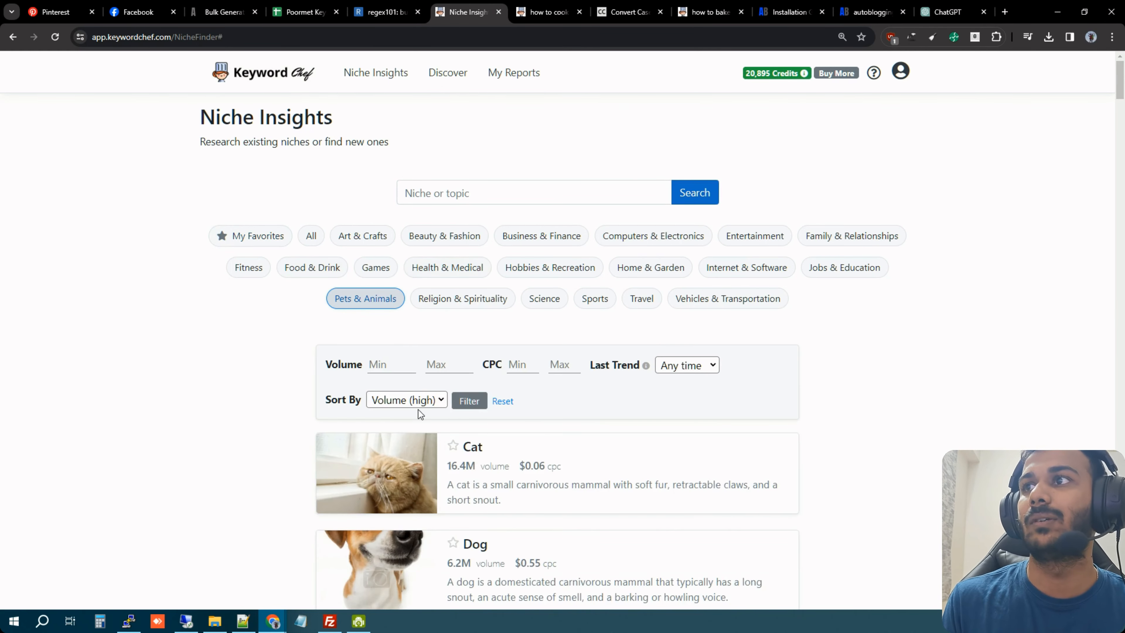
Filter the Pets & Animals niches to a minimum CPC of 3, examine the listed niches and close the Niche Insights tab.
scroll(418, 410, "down", 4)
type("3")
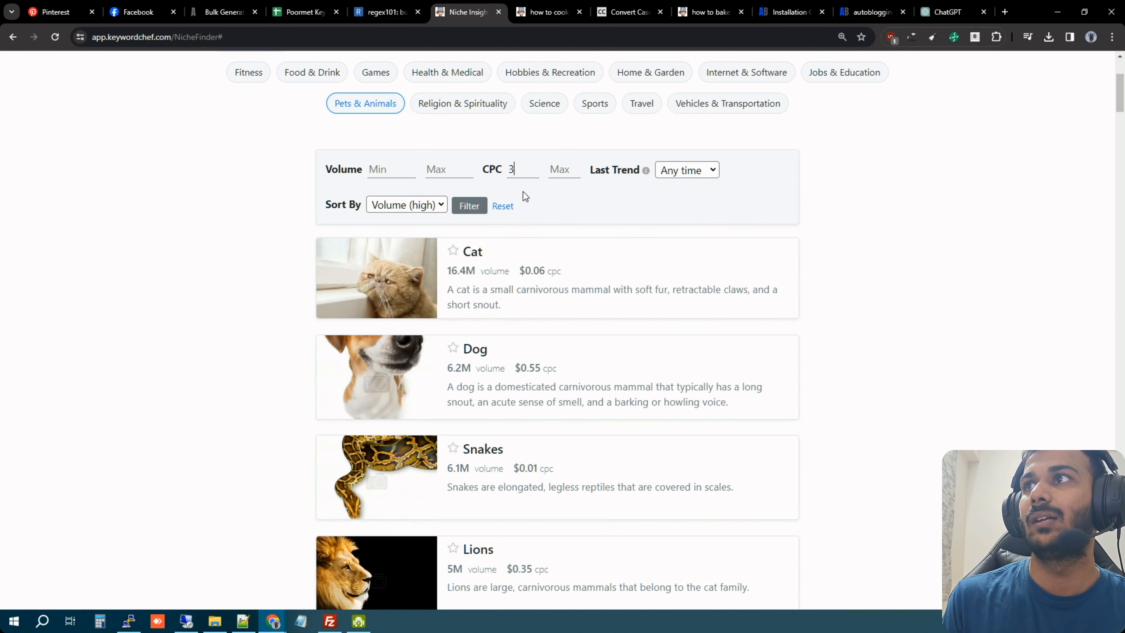
left_click(478, 209)
scroll(507, 324, "down", 4)
left_click_drag(483, 356, 520, 357)
left_click_drag(602, 369, 459, 365)
left_click(788, 385)
left_click_drag(1121, 292, 1121, 376)
scroll(552, 336, "up", 6)
left_click_drag(380, 129, 212, 122)
left_click(369, 138)
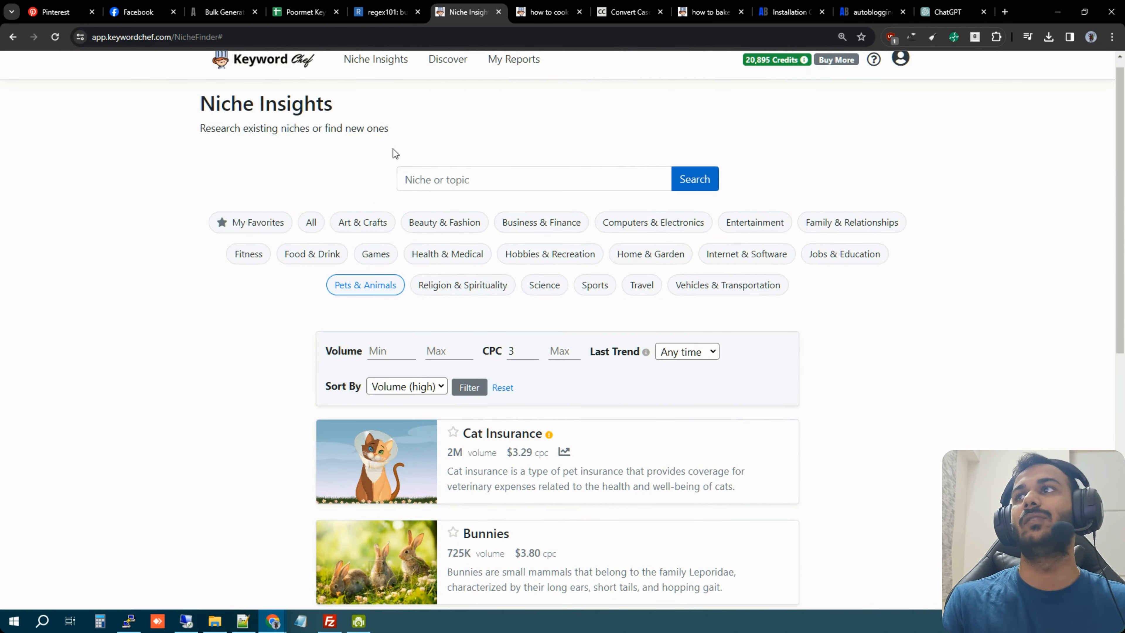
key("ctrl+w")
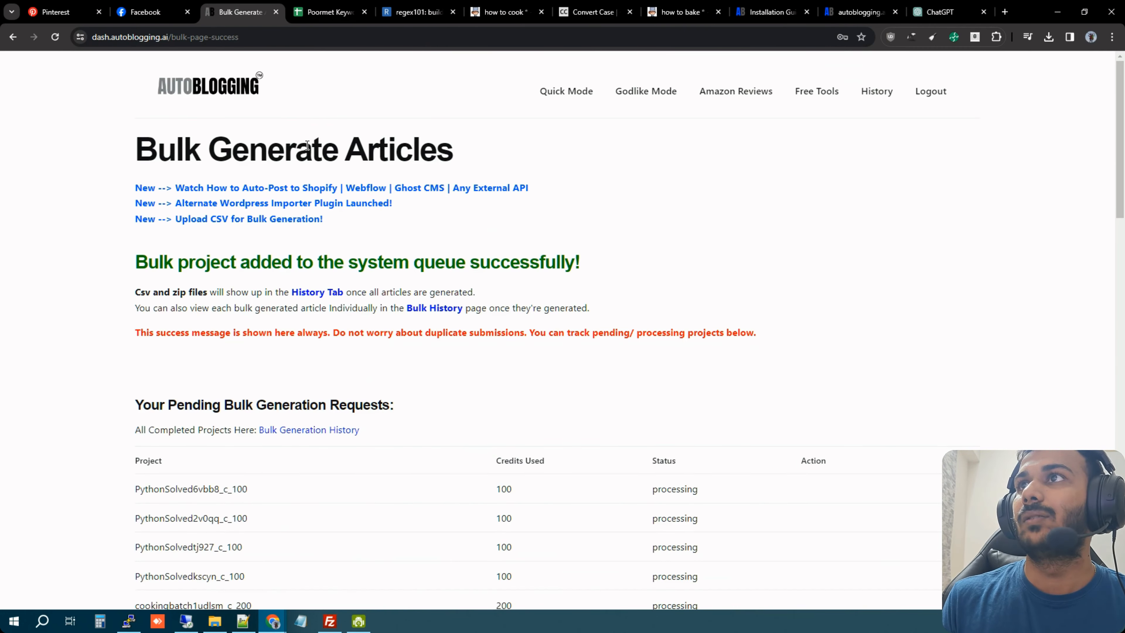
Return to the Autoblogging bulk article form and set its WordPress category to Baking.
left_click(13, 37)
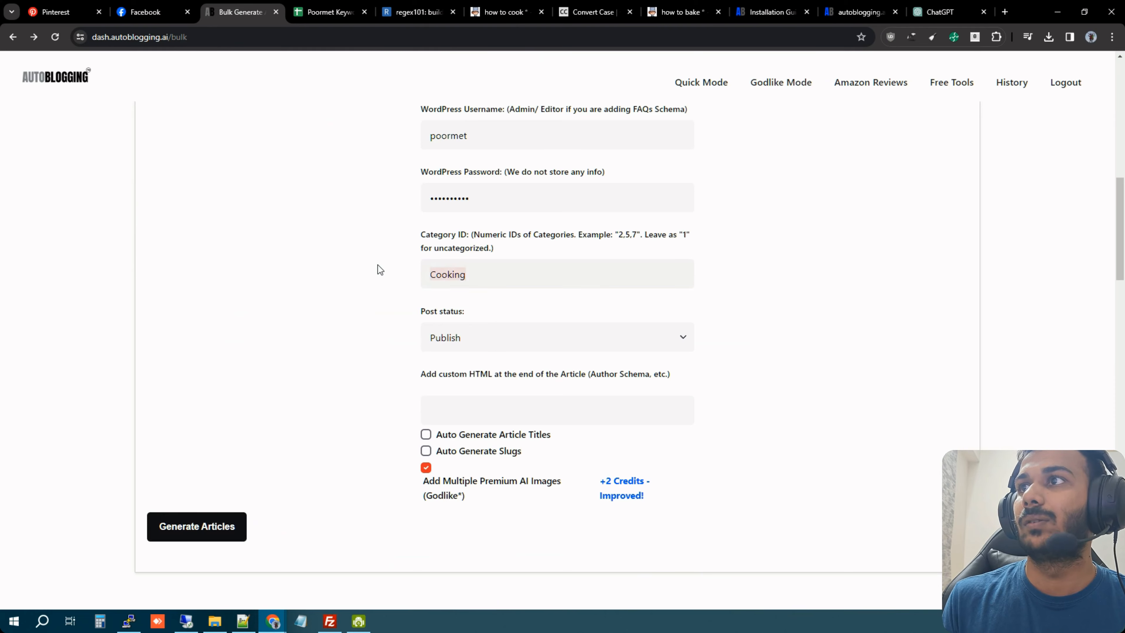
type("Baking")
scroll(323, 126, "up", 4)
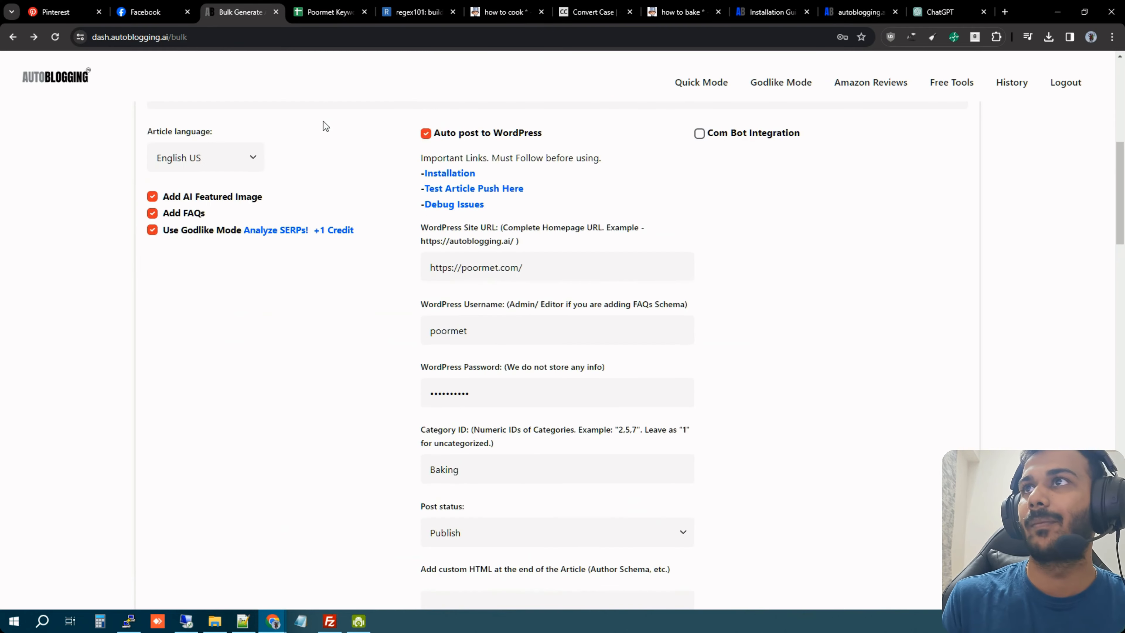
Open the Baking sheet of Poormet Keywords and copy the keywords in cells A101:A150.
key("ctrl+Tab")
left_click(101, 599)
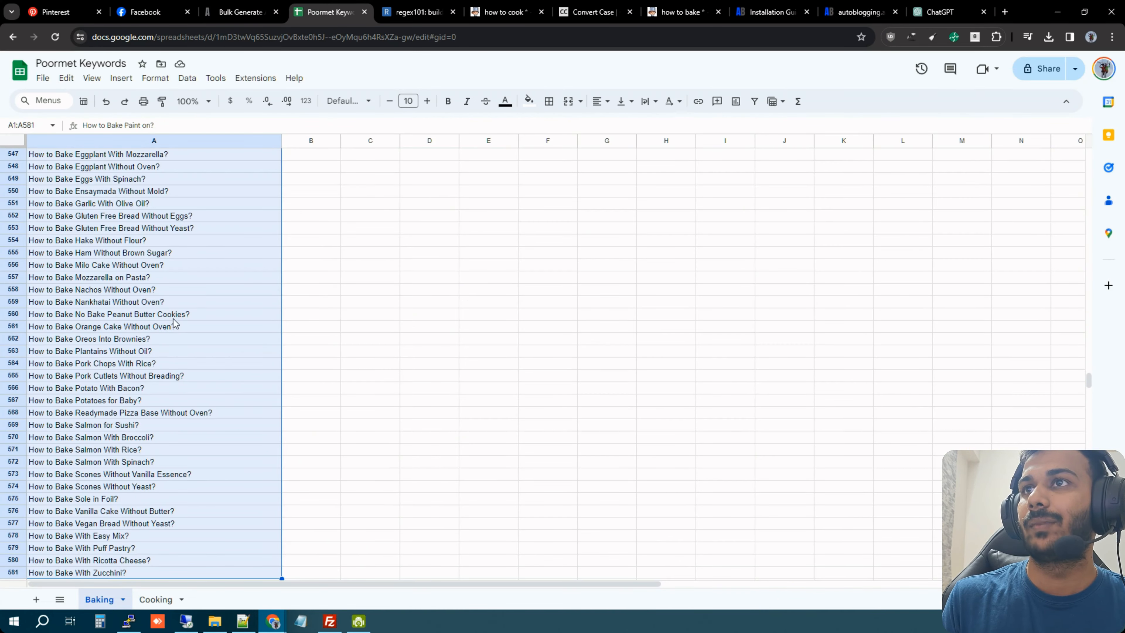
left_click(640, 243)
left_click_drag(1090, 381, 1090, 481)
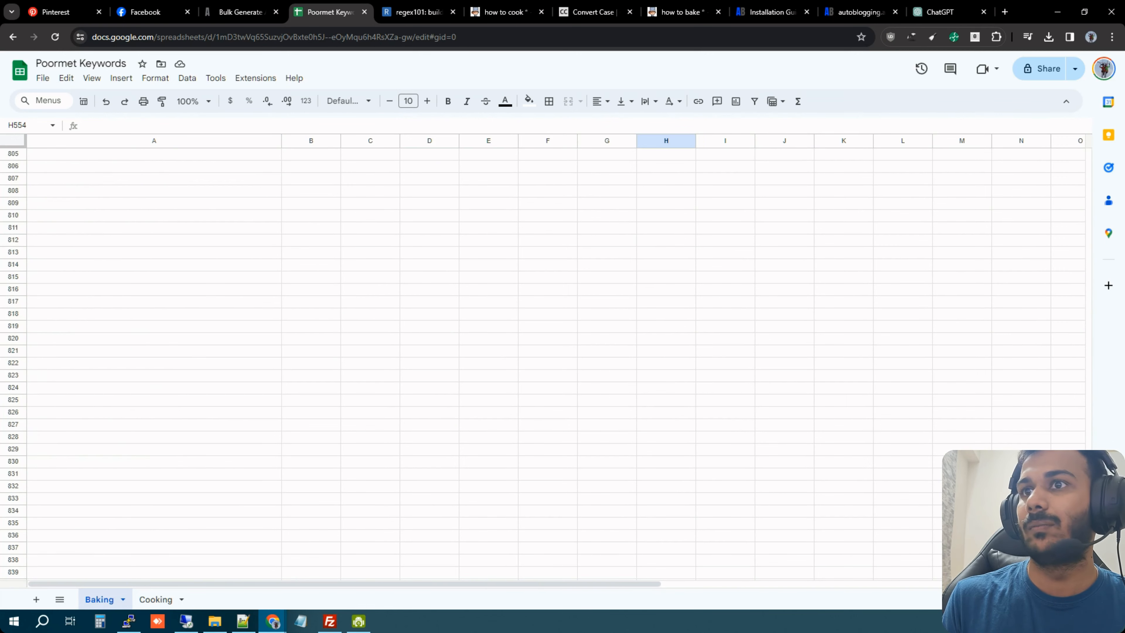
left_click_drag(1089, 402, 1121, 129)
left_click_drag(200, 155, 156, 543)
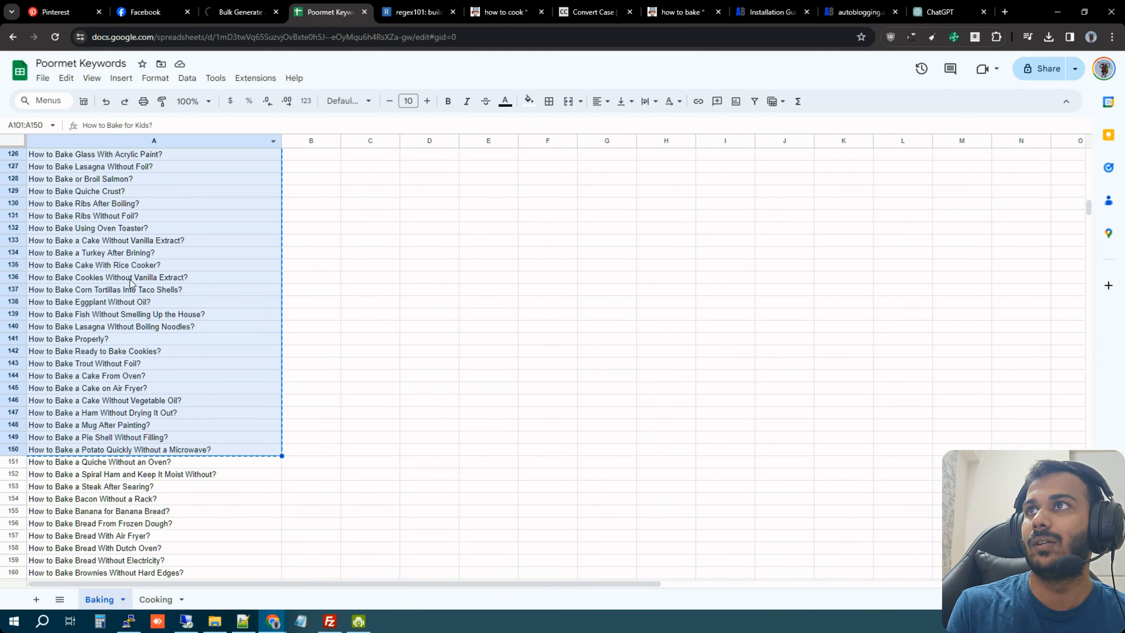
Submit the Baking keywords from cell A151 through A300 in batches of 50 as article titles under the project name baking batch.
scroll(169, 343, "down", 2)
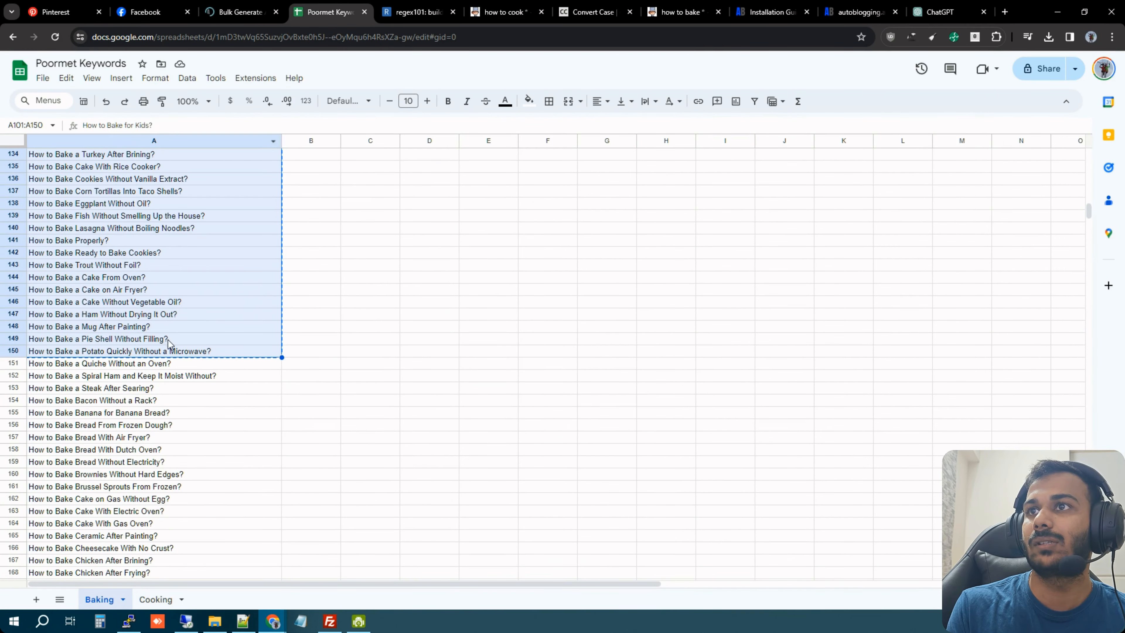
left_click_drag(191, 365, 193, 542)
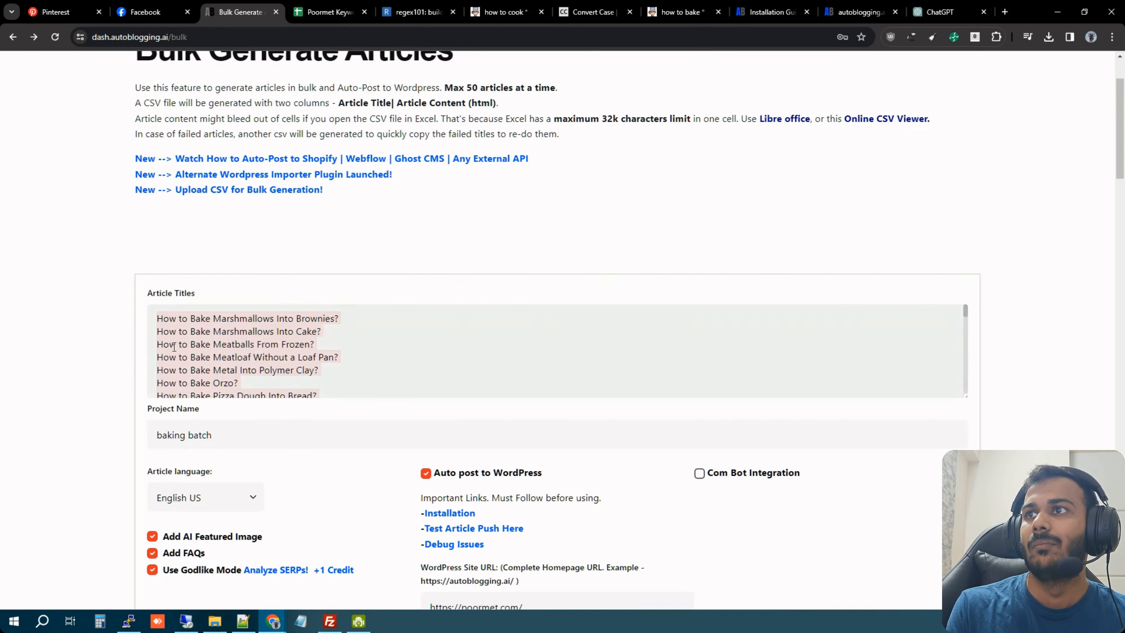
key("ctrl+v")
scroll(72, 356, "down", 10)
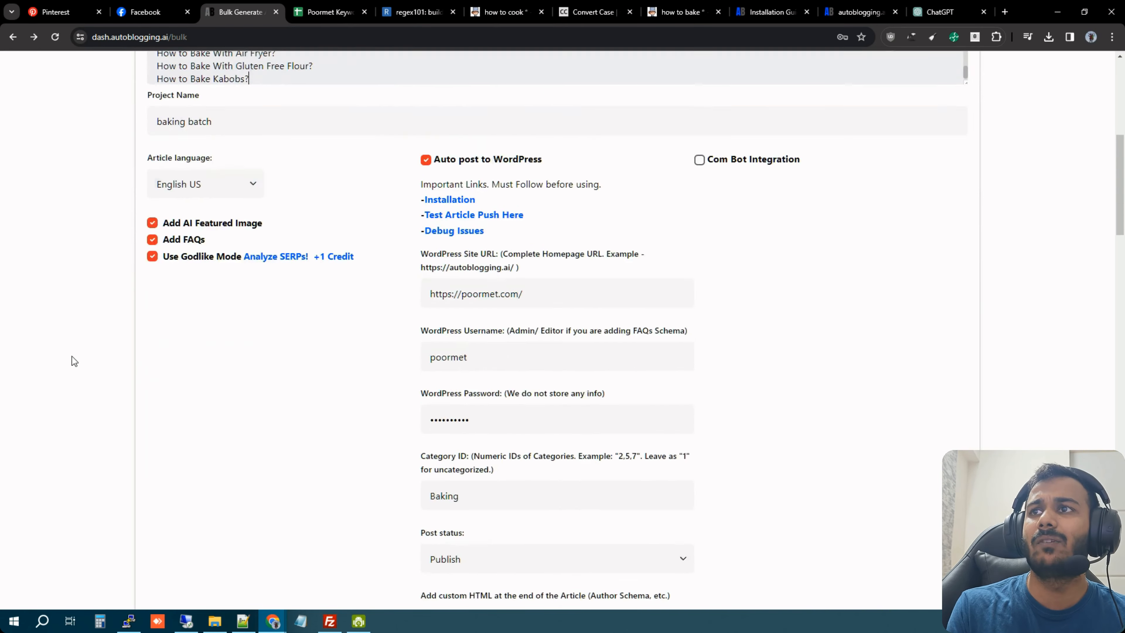
Copy cells A301:A350 of the Baking sheet, paste them over the bulk form's article titles and generate the articles.
left_click(332, 11)
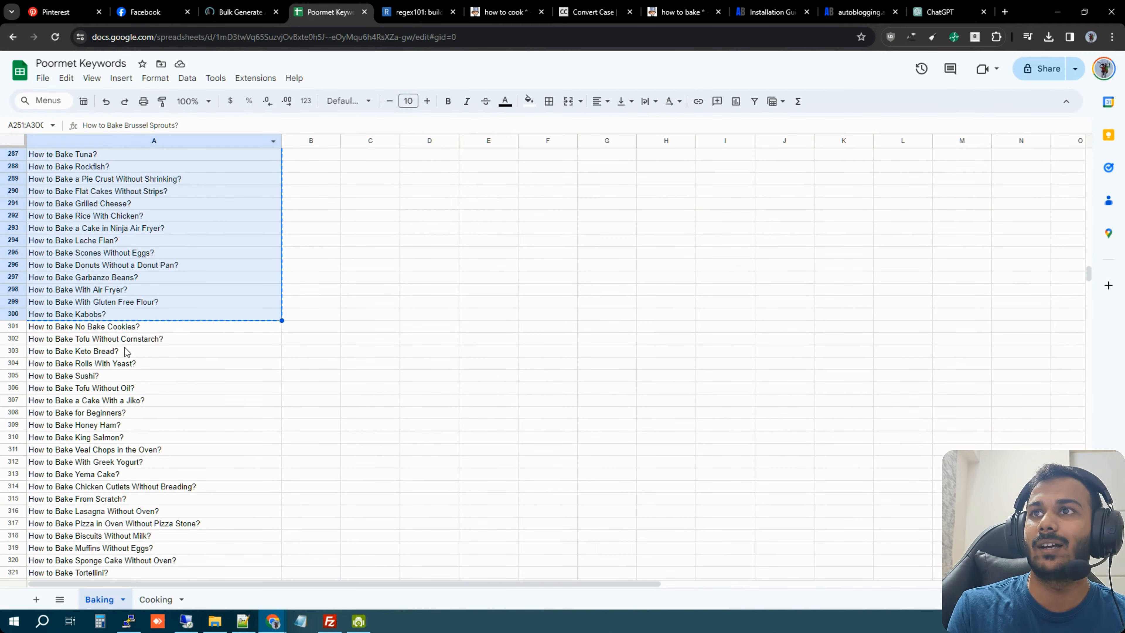
left_click_drag(190, 332, 193, 554)
left_click(242, 12)
left_click(12, 37)
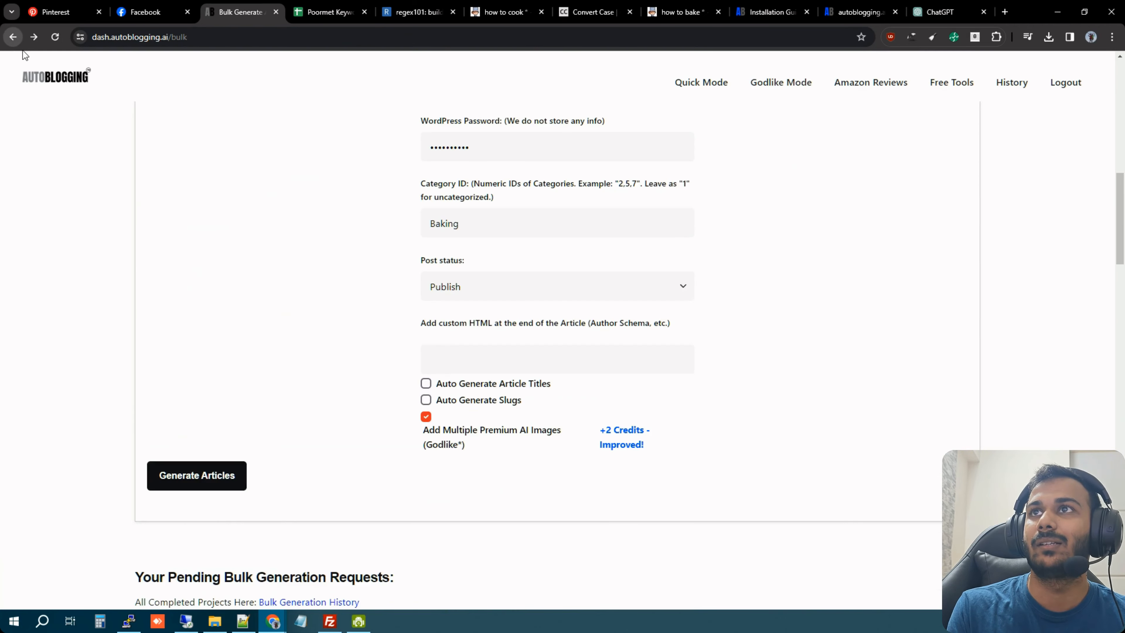
scroll(296, 191, "up", 10)
left_click(296, 192)
key("ctrl+a")
key("ctrl+v")
scroll(95, 251, "down", 10)
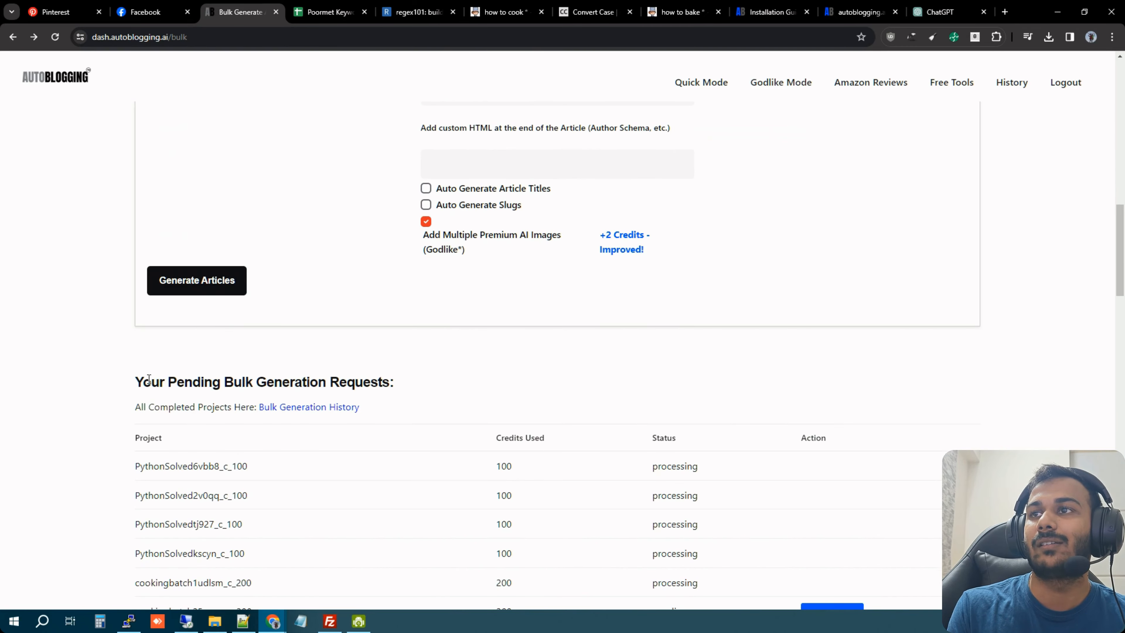
Copy cells A351:A400 of the Baking sheet and submit them as another batch in the Autoblogging bulk form.
left_click(328, 6)
left_click_drag(205, 367, 197, 445)
left_click(265, 16)
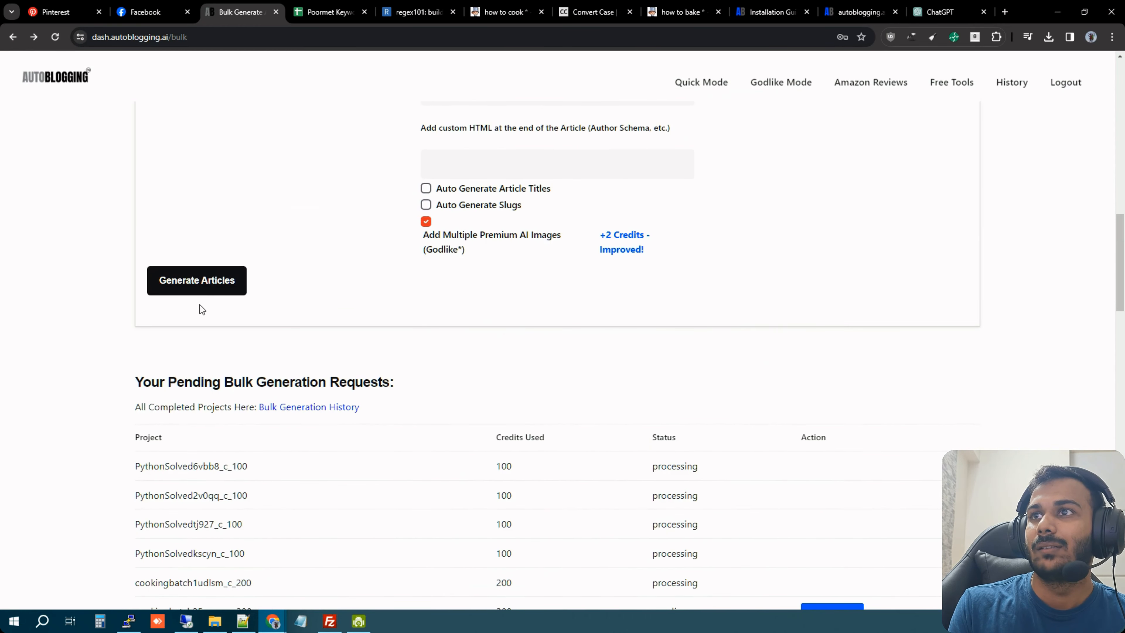
Replace the bulk form's article titles with the next 50 Baking keywords starting at cell A401 and generate the articles.
left_click(329, 12)
scroll(218, 438, "down", 5)
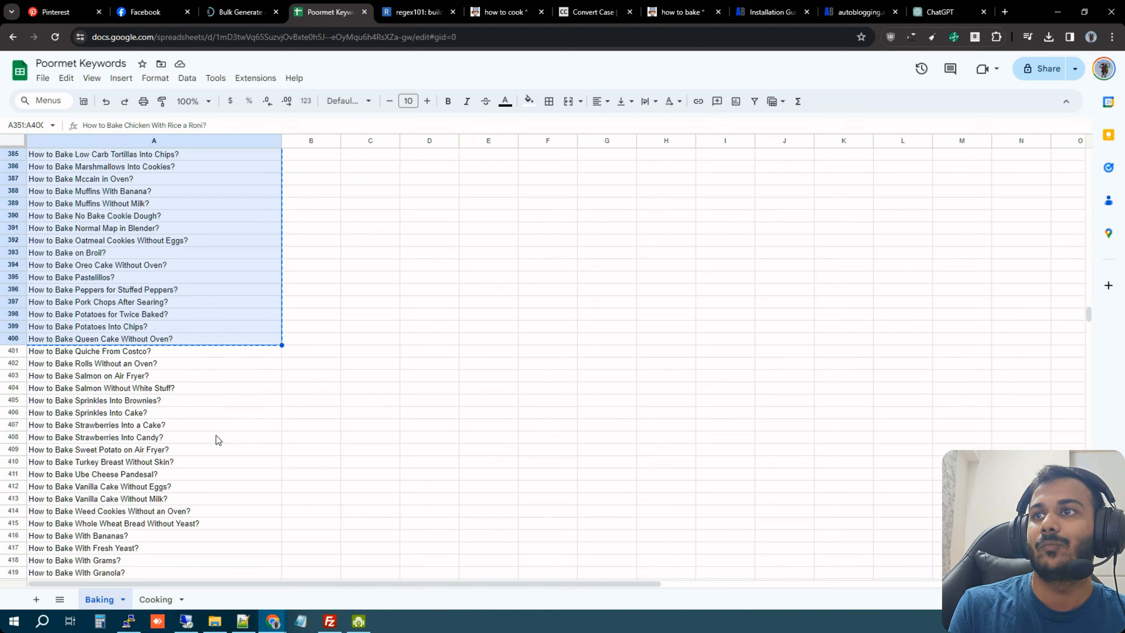
left_click_drag(222, 256, 193, 537)
key("ctrl+c")
left_click(253, 8)
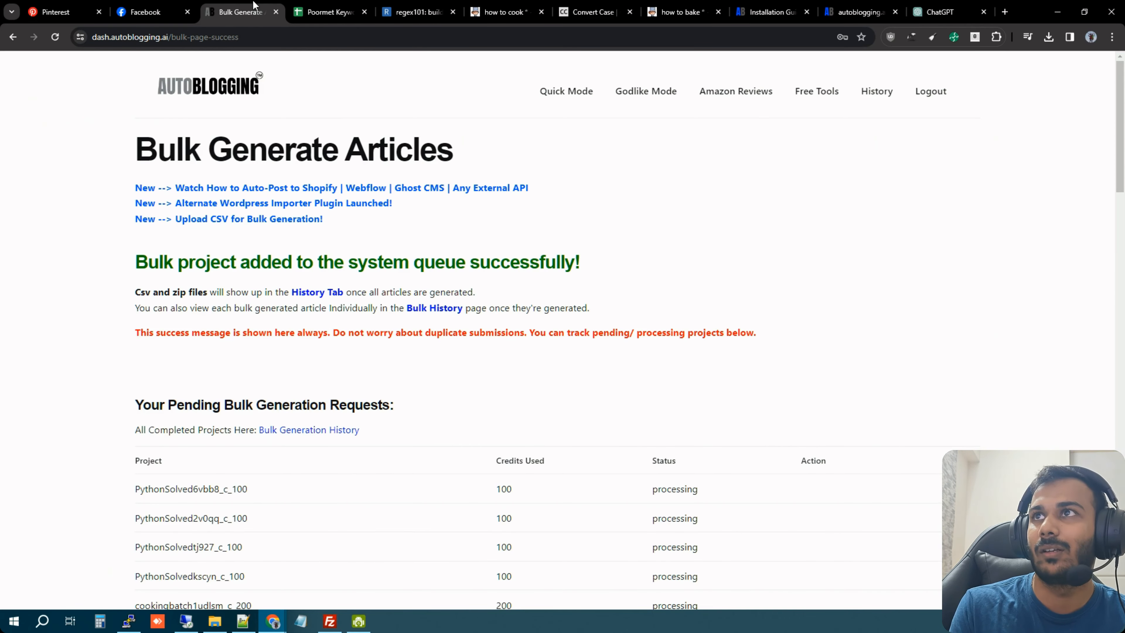
left_click(17, 39)
scroll(238, 189, "up", 10)
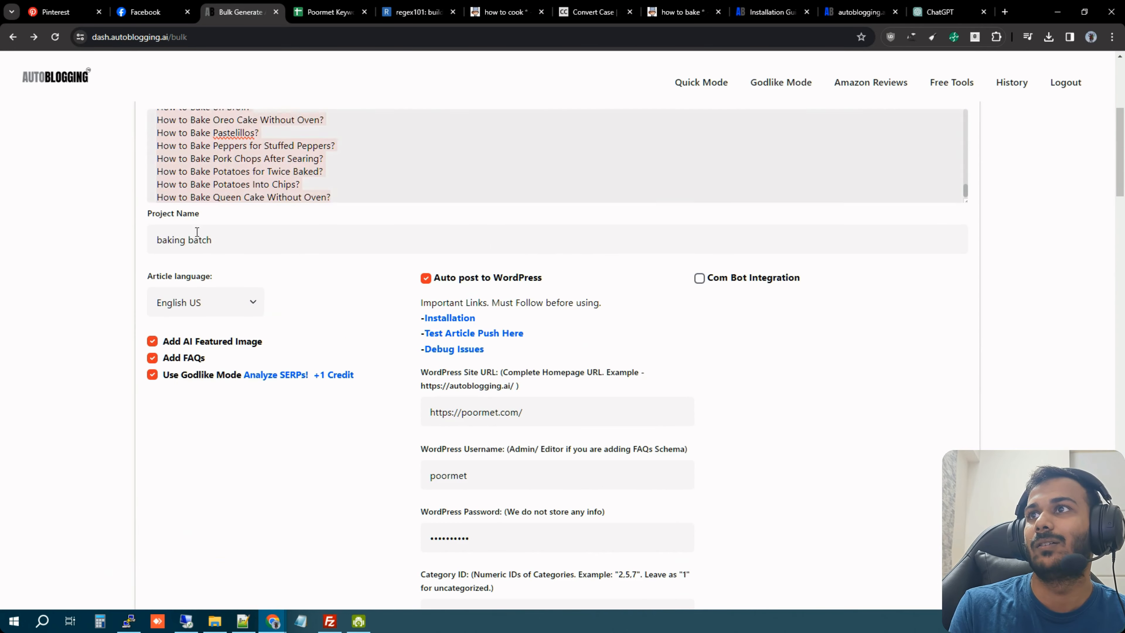
scroll(107, 282, "down", 3)
scroll(107, 282, "down", 7)
Copy cells A501:A550 of the Baking sheet and submit them as another batch in the Autoblogging bulk form.
left_click(330, 12)
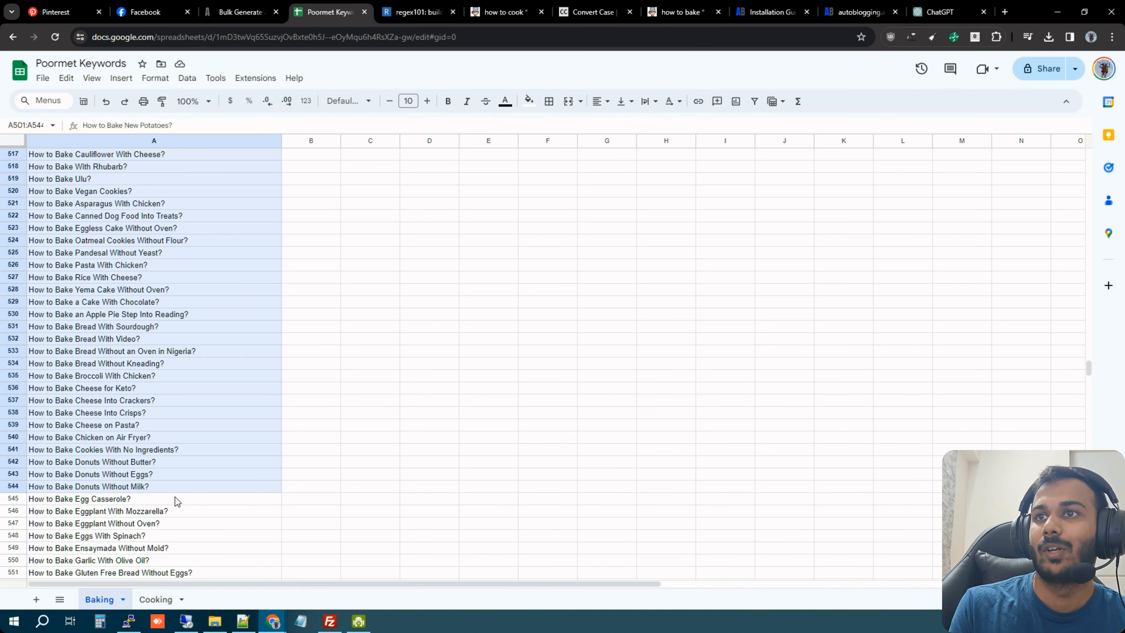
left_click_drag(175, 495, 178, 563)
left_click(257, 12)
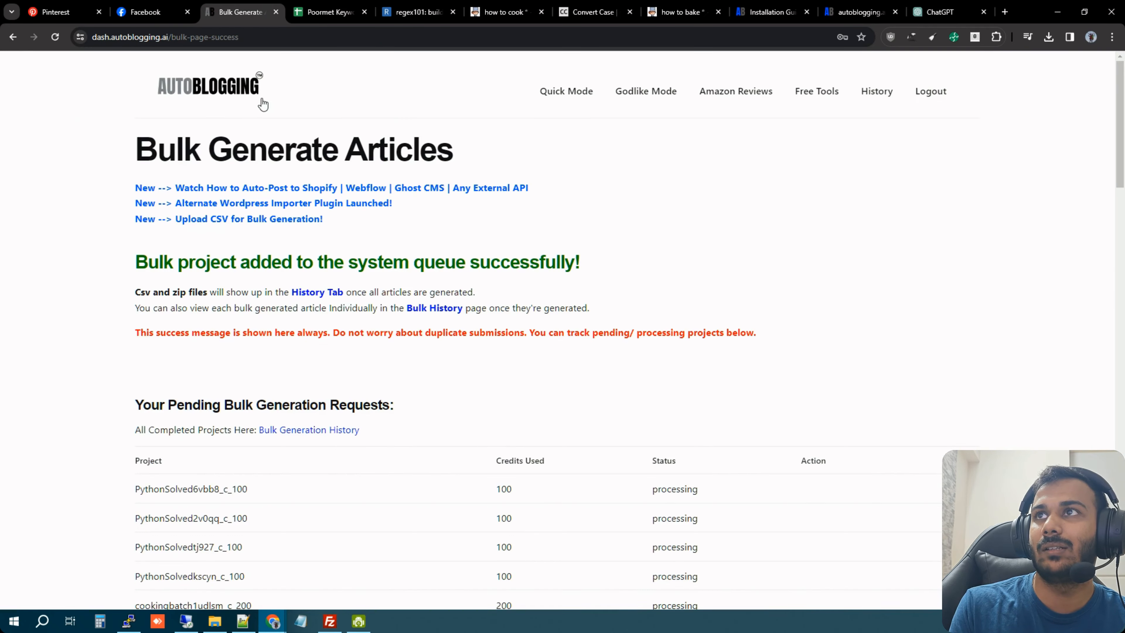
key("alt+Left")
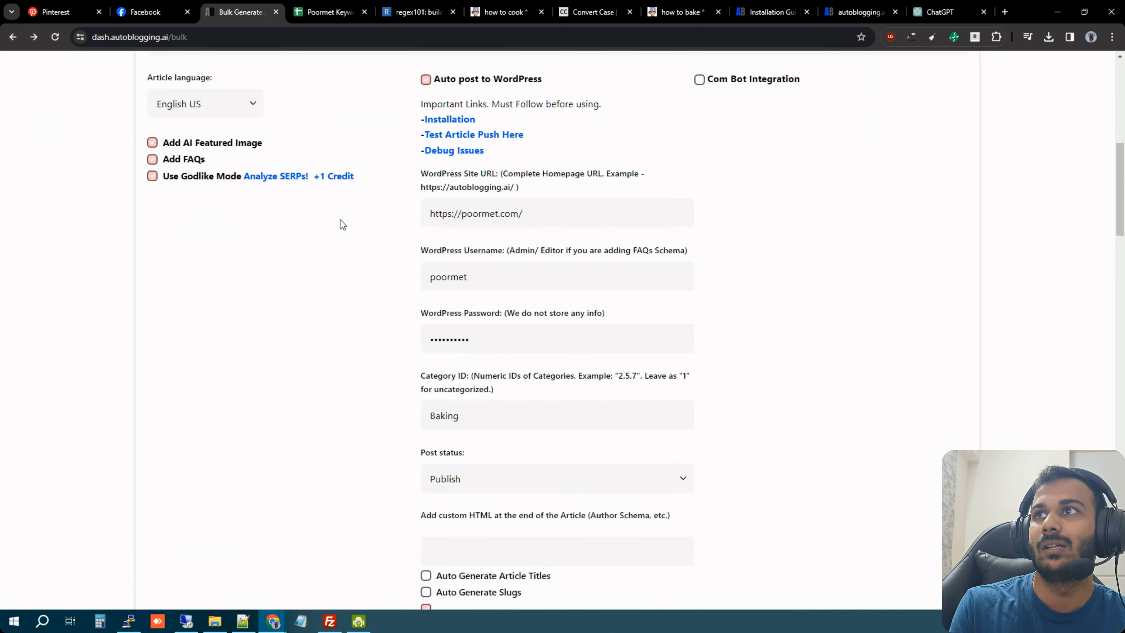
scroll(326, 276, "up", 7)
scroll(67, 352, "down", 10)
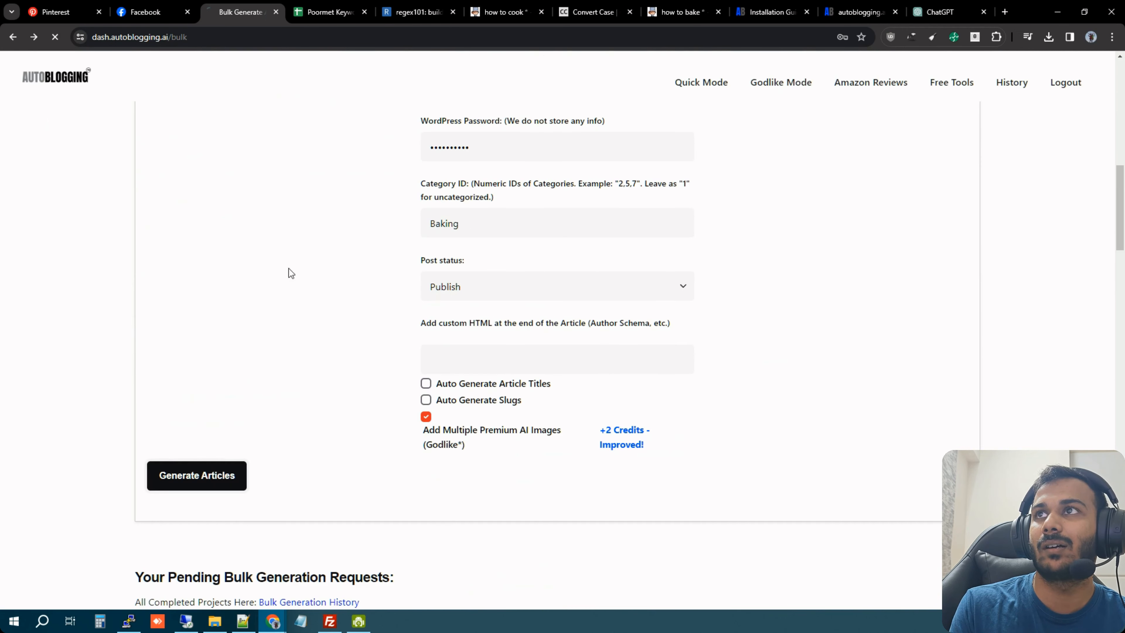
Copy the remaining keywords in cells A551:A580 of the Baking sheet and switch back to the Autoblogging bulk page.
left_click(324, 13)
scroll(151, 319, "down", 6)
left_click_drag(203, 376, 165, 622)
scroll(183, 512, "down", 3)
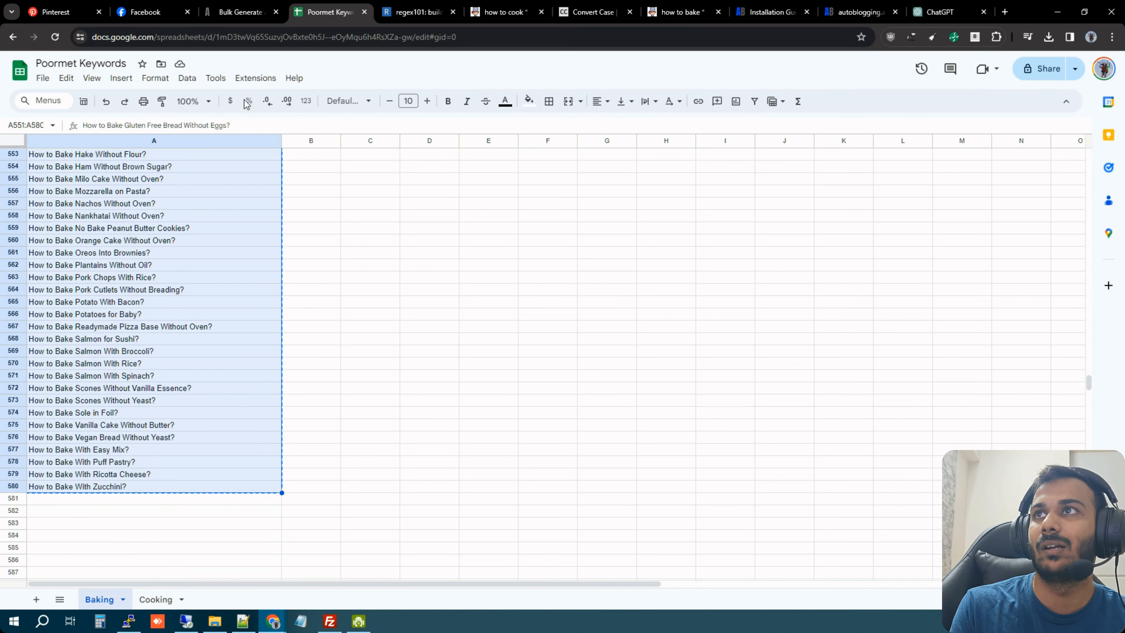
left_click(239, 12)
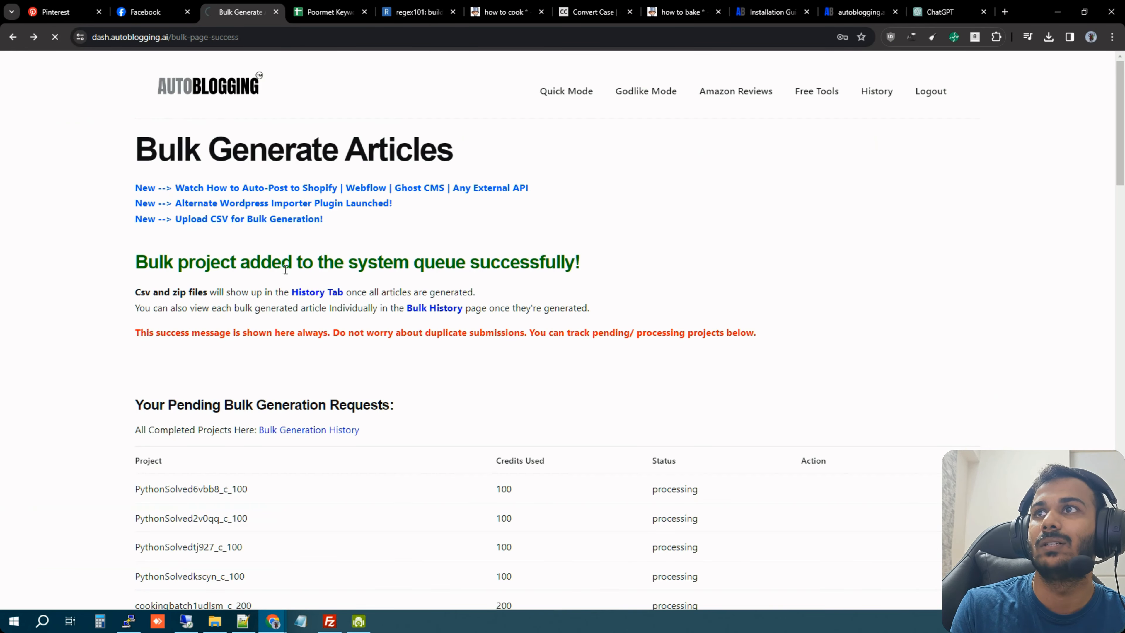
Replace the bulk form's article titles with the copied remaining Baking keywords and generate the final baking batch.
scroll(249, 229, "up", 10)
left_click(260, 345)
key("ctrl+a")
key("ctrl+v")
scroll(91, 339, "down", 4)
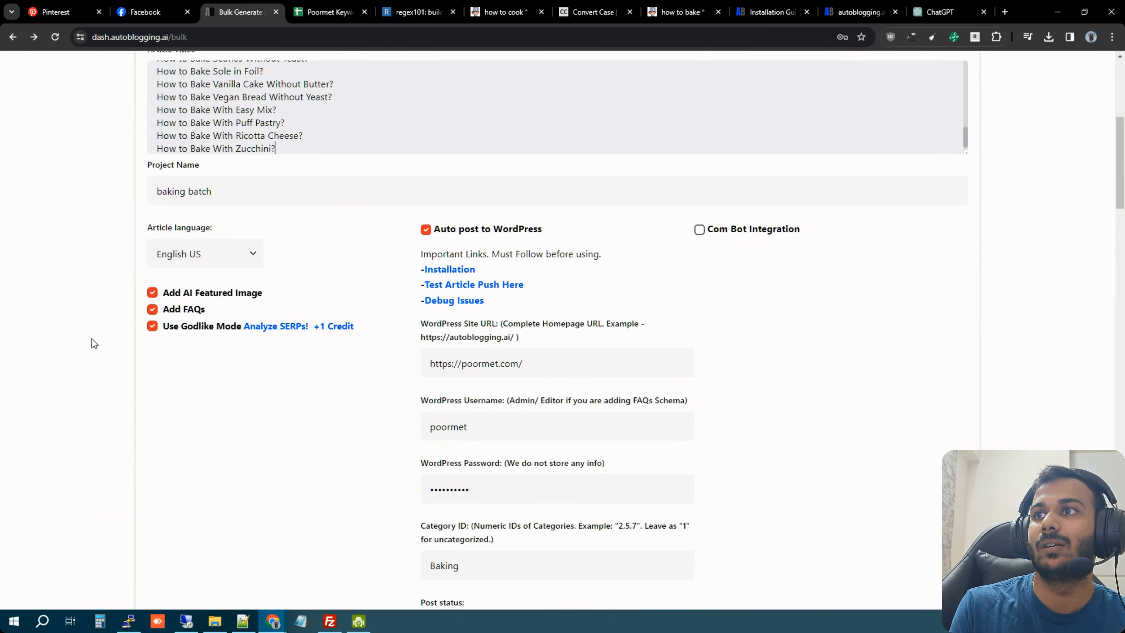
scroll(221, 472, "down", 7)
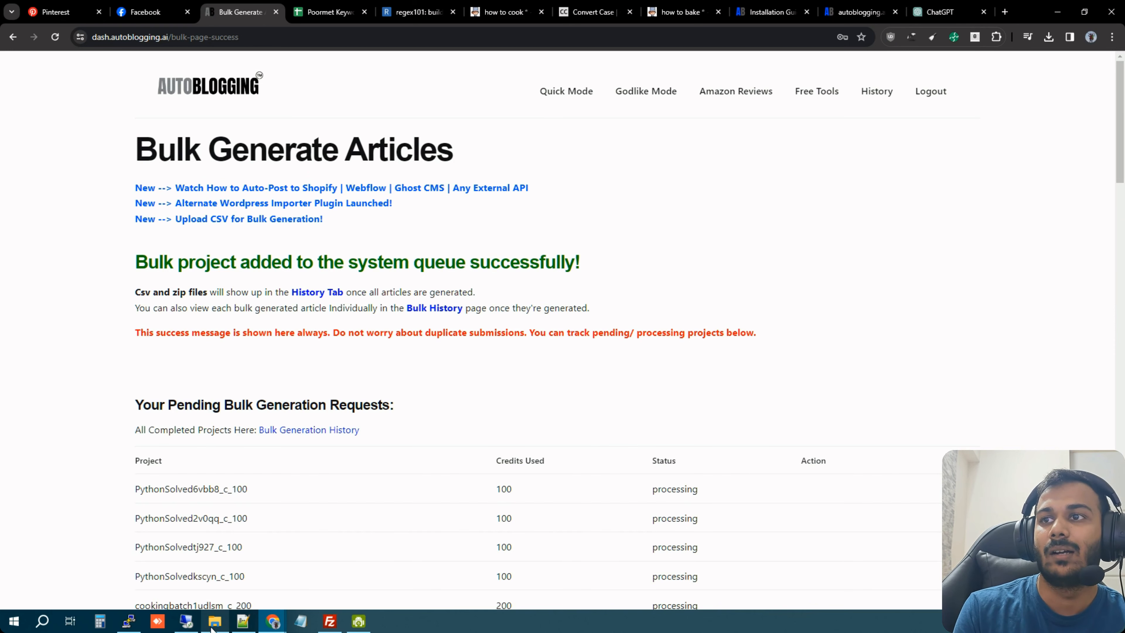
Switch to the remote desktop, refresh the WordPress posts list and open the venison, chicken and bacon articles in separate tabs.
left_click(186, 621)
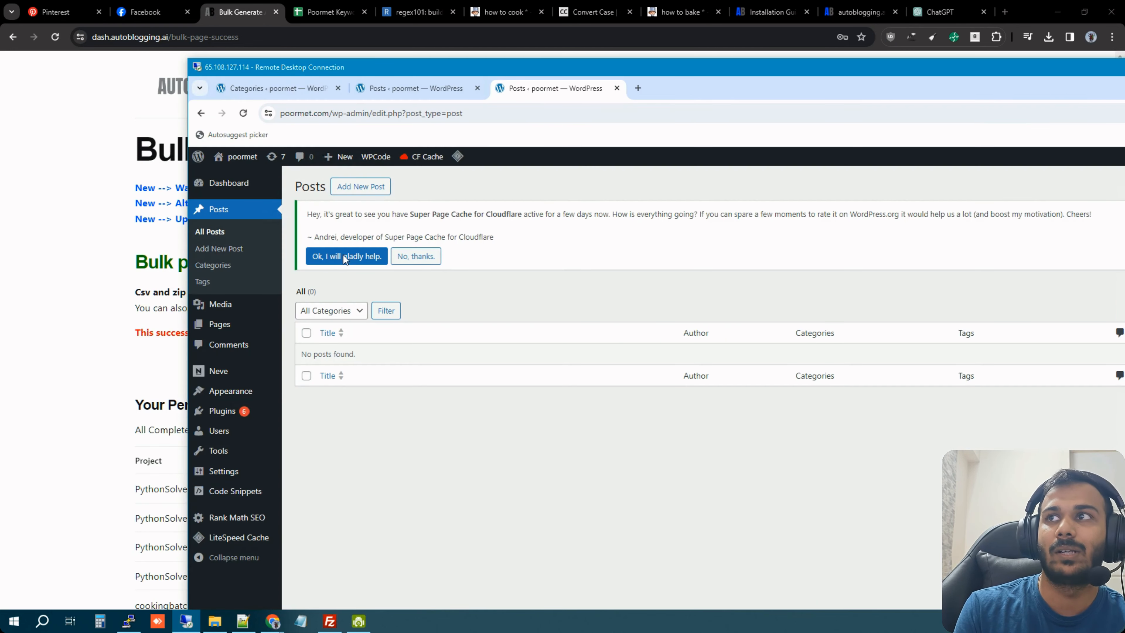
left_click(310, 292)
double_click(770, 70)
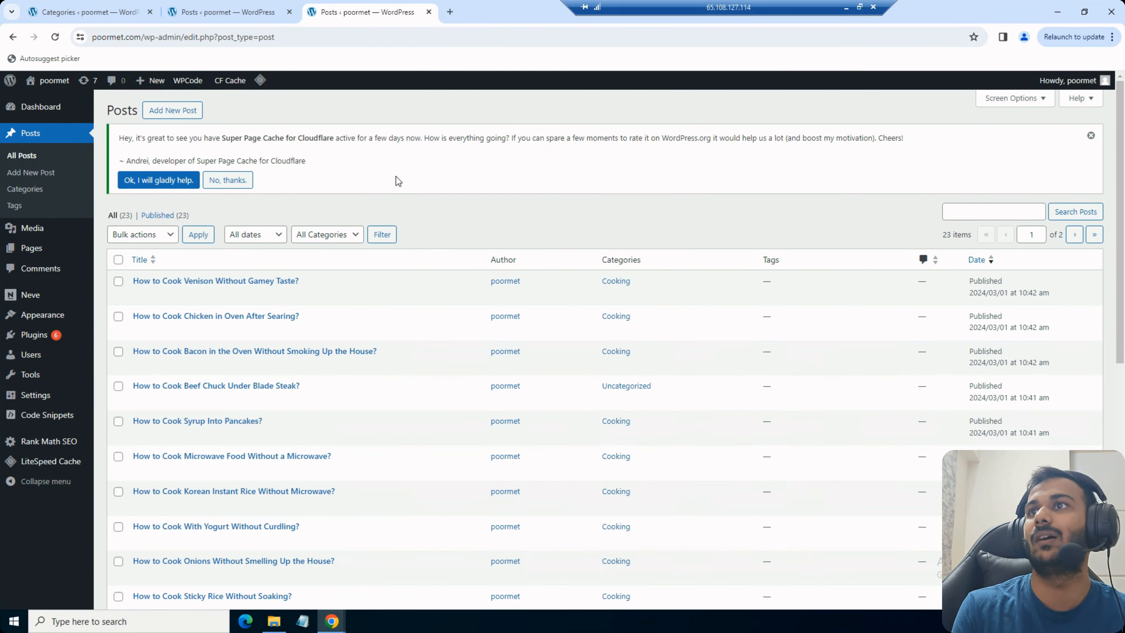
middle_click(223, 295)
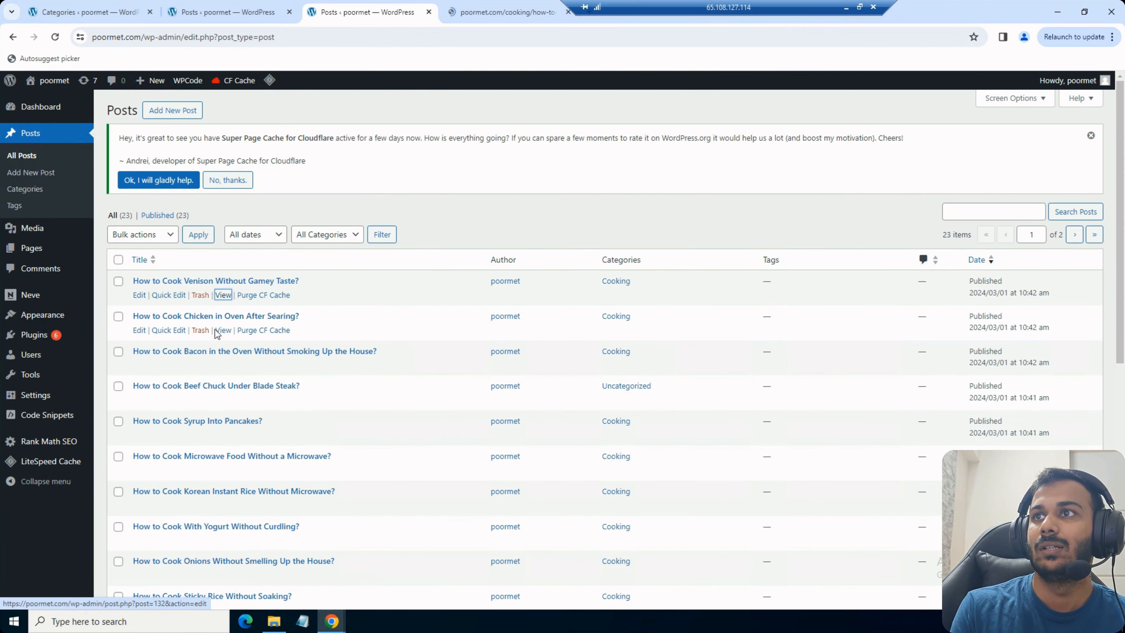
middle_click(217, 329)
middle_click(225, 366)
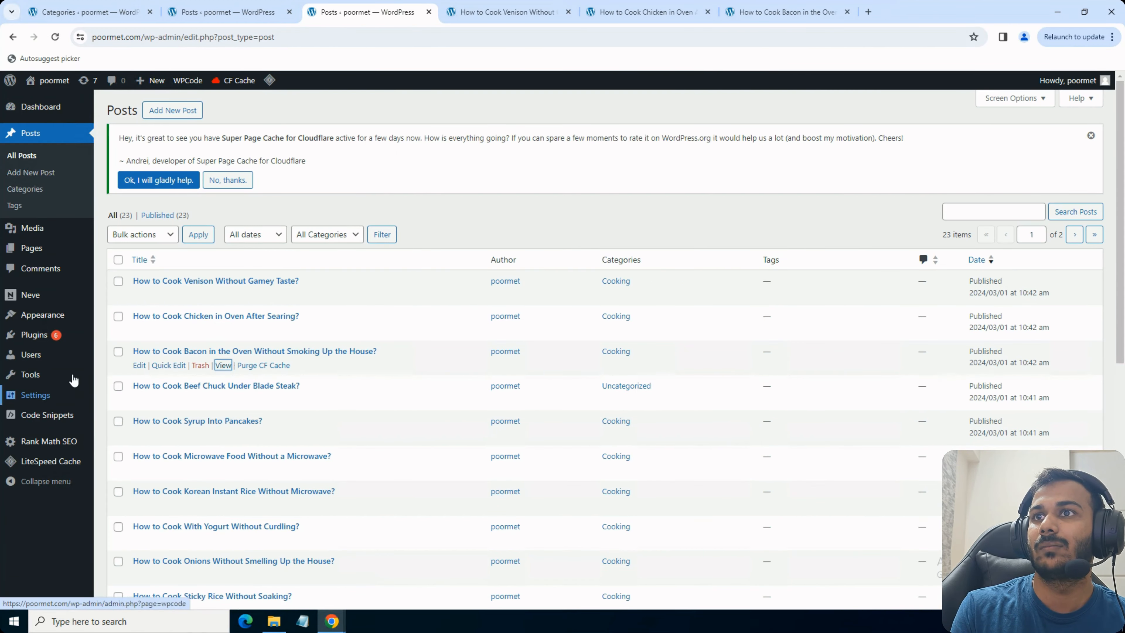
Run Regenerate Thumbnails for the poormet site's images.
mouse_move(77, 375)
left_click(131, 505)
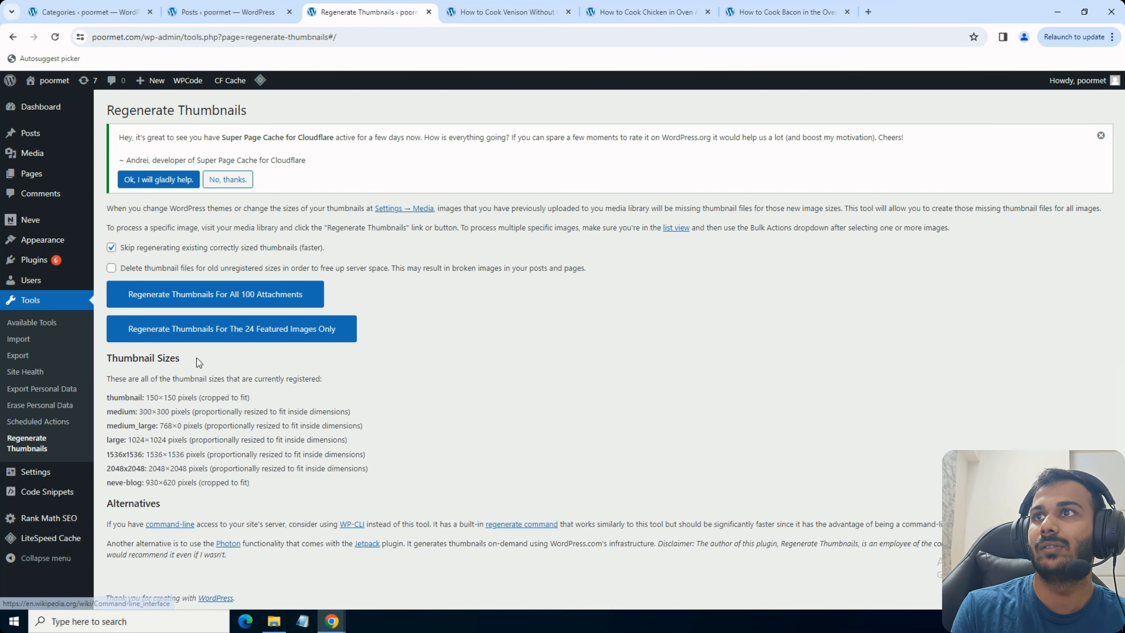
Look through the published venison article's text, headings and images.
key("ctrl+Tab")
scroll(1091, 138, "down", 6)
scroll(1122, 123, "up", 3)
scroll(1121, 133, "down", 12)
left_click_drag(1121, 195, 1117, 335)
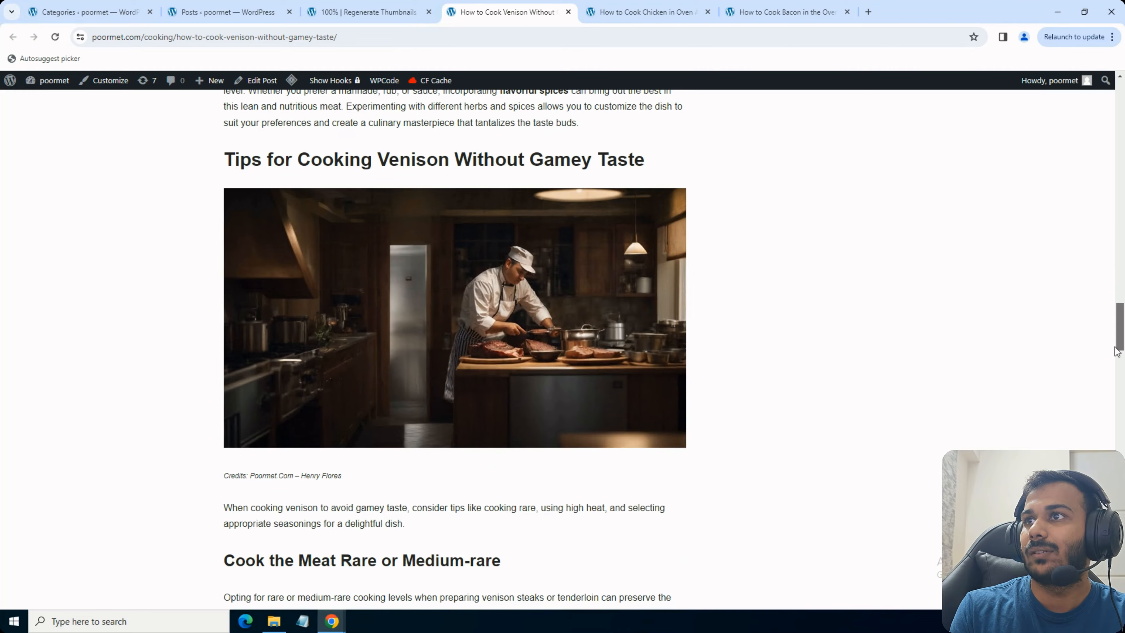
left_click_drag(1118, 352, 1045, 178)
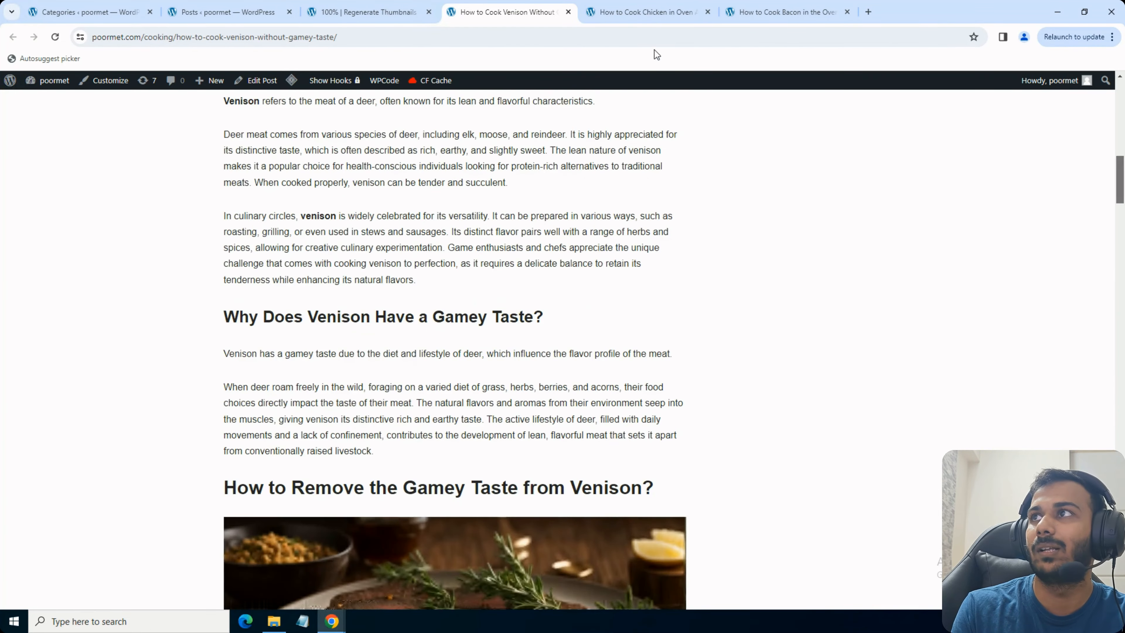
Close the venison article, reload the chicken article and review its featured image and content.
left_click(642, 12)
left_click(569, 12)
left_click(55, 37)
scroll(486, 241, "down", 3)
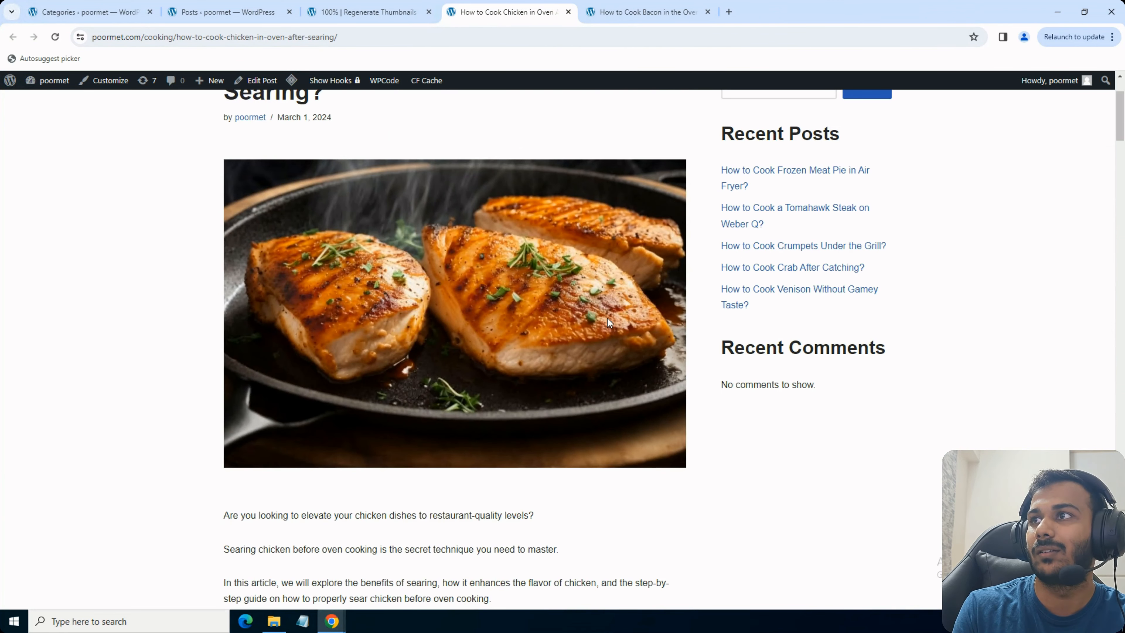
left_click_drag(1121, 122, 1121, 116)
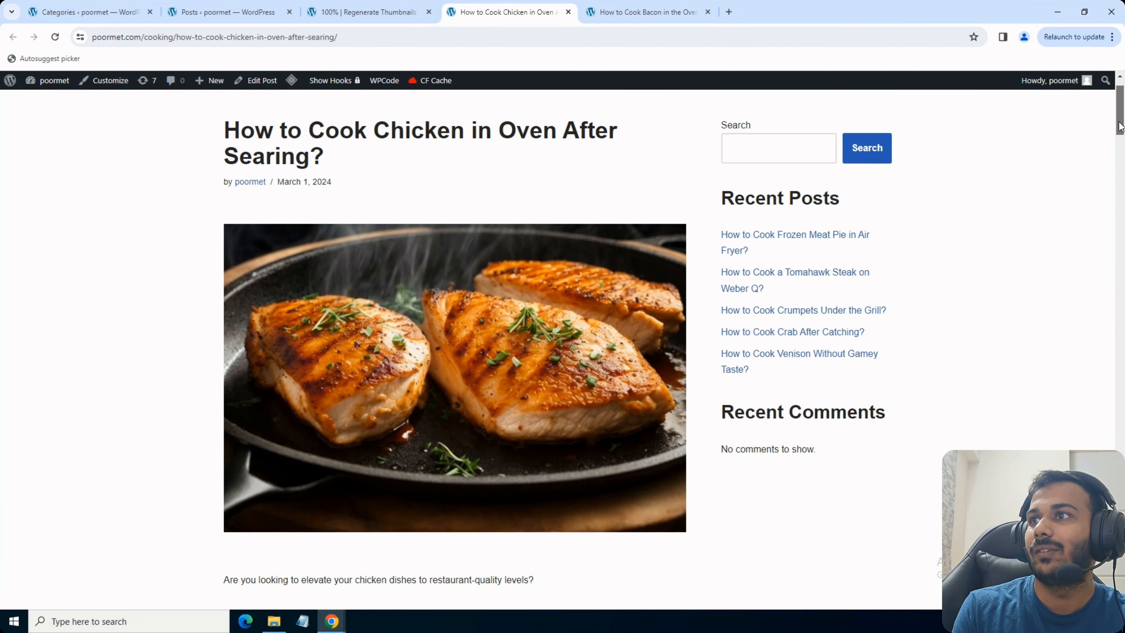
scroll(1121, 126, "down", 10)
key("ctrl+w")
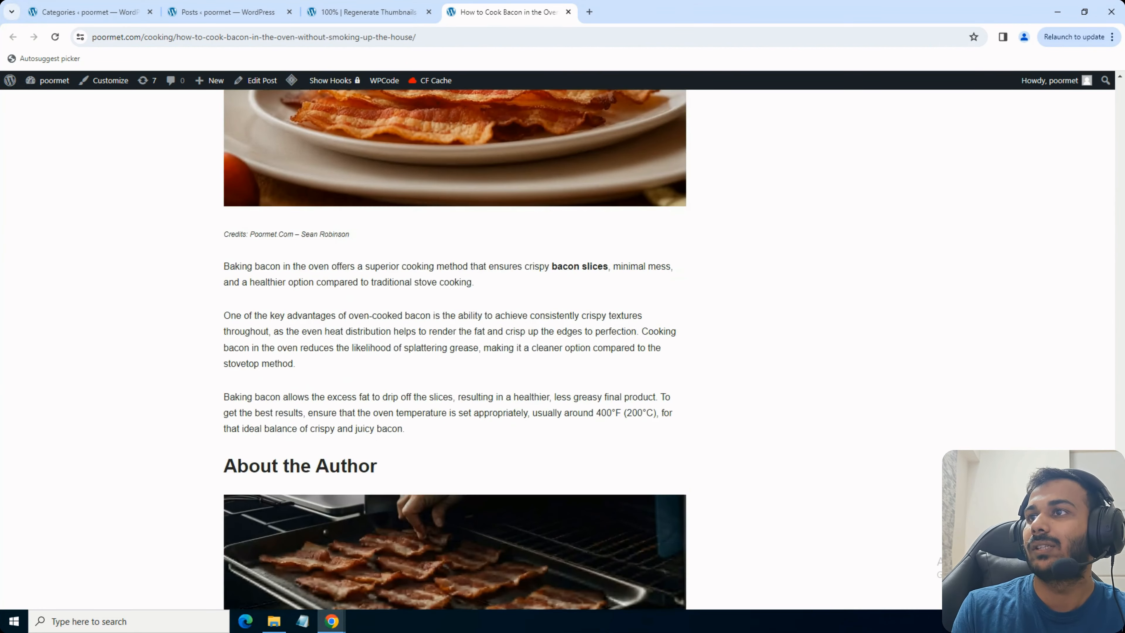
Look through the bacon article and examine its About the Author section.
scroll(455, 350, "down", 10)
scroll(849, 382, "up", 5)
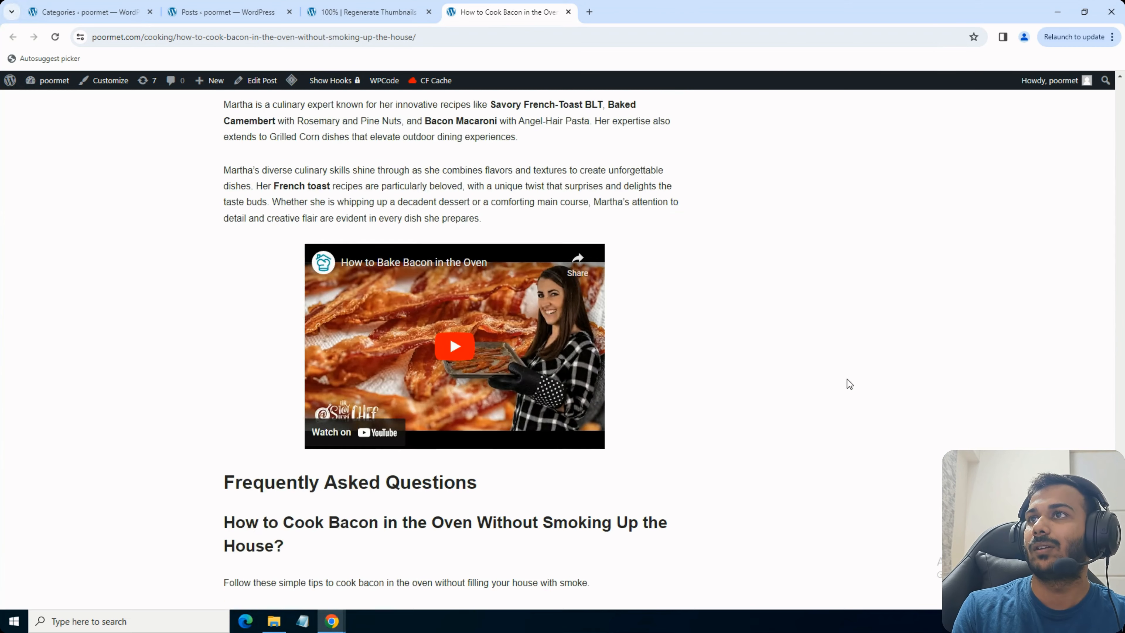
scroll(527, 359, "up", 3)
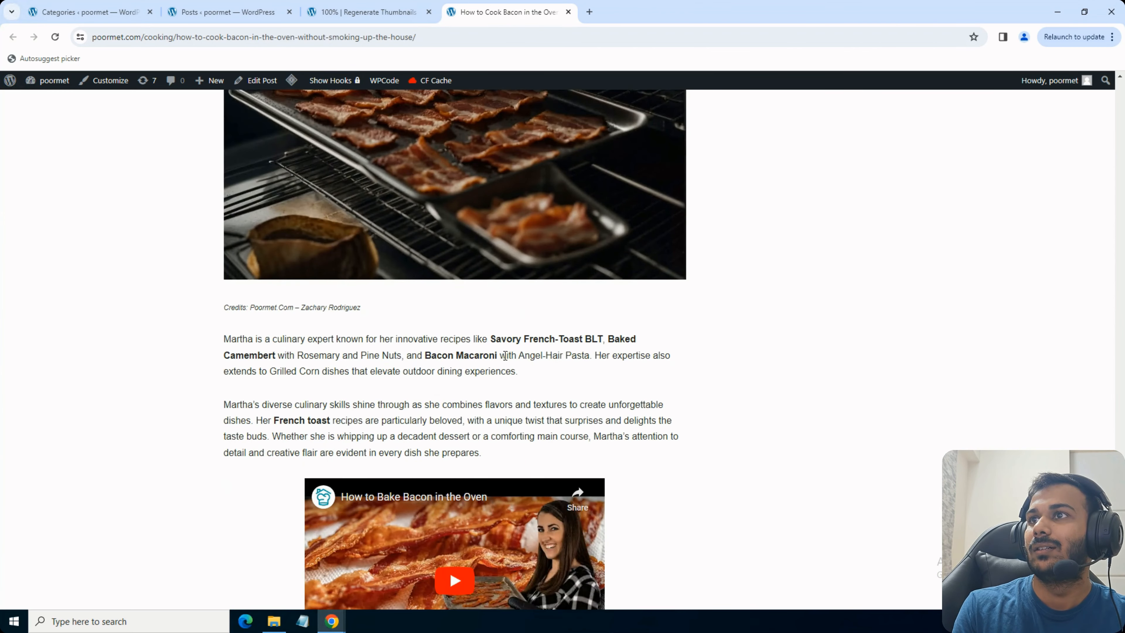
scroll(151, 275, "up", 3)
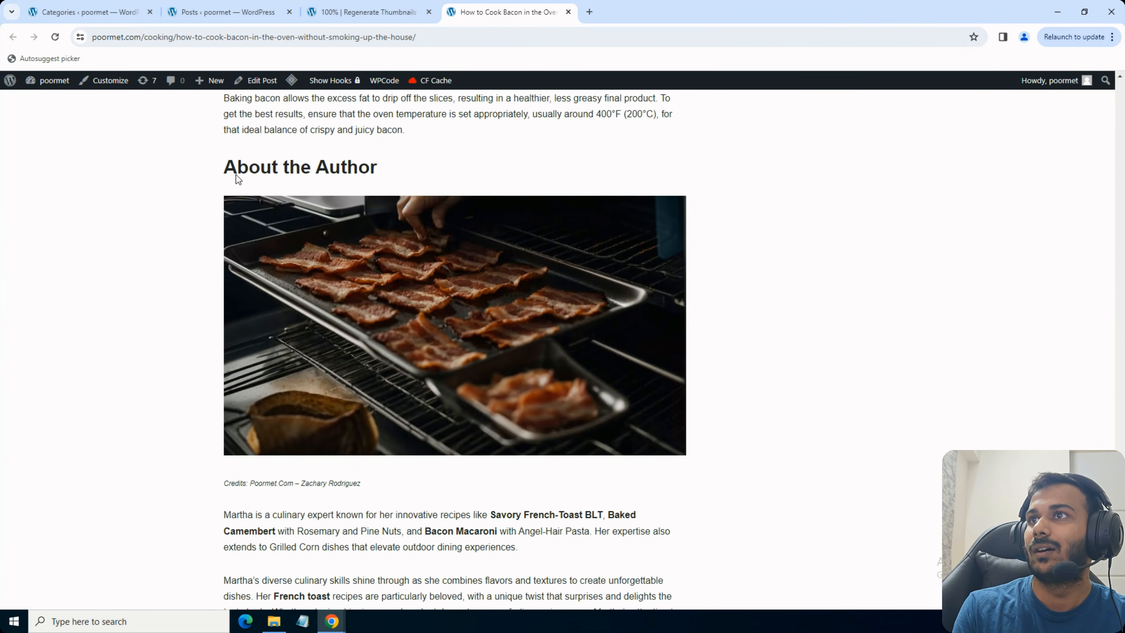
left_click_drag(235, 174, 375, 171)
scroll(302, 299, "down", 2)
left_click_drag(220, 461, 299, 457)
left_click_drag(453, 477, 288, 452)
left_click(494, 493)
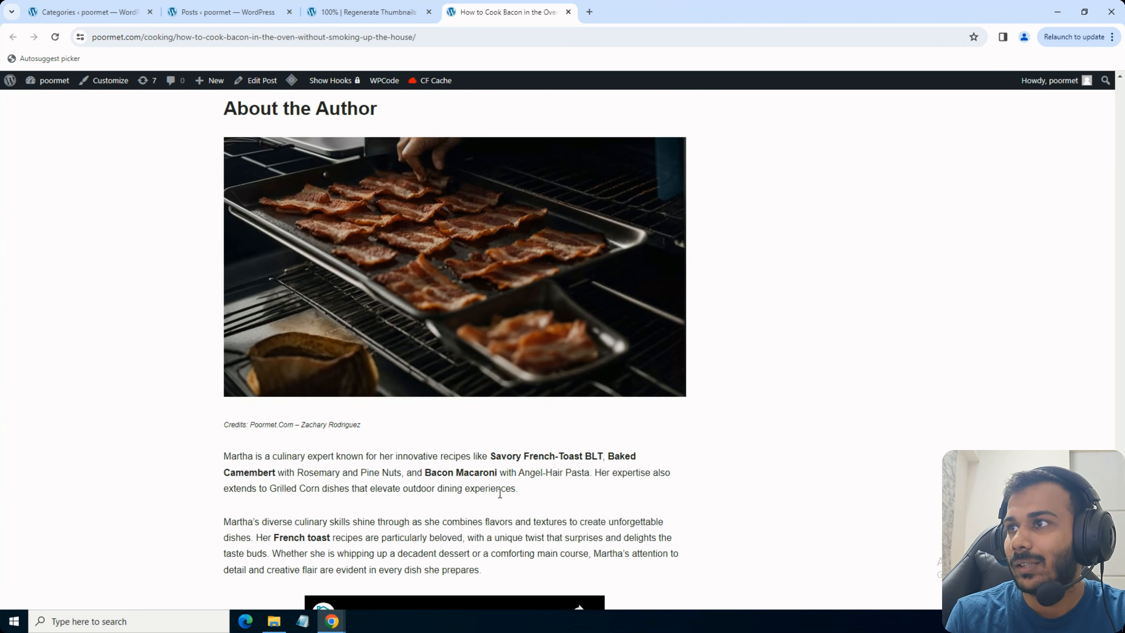
Examine the second author paragraph, the embedded YouTube video and the remaining sections of the bacon article.
scroll(513, 477, "down", 2)
left_click_drag(395, 436, 271, 404)
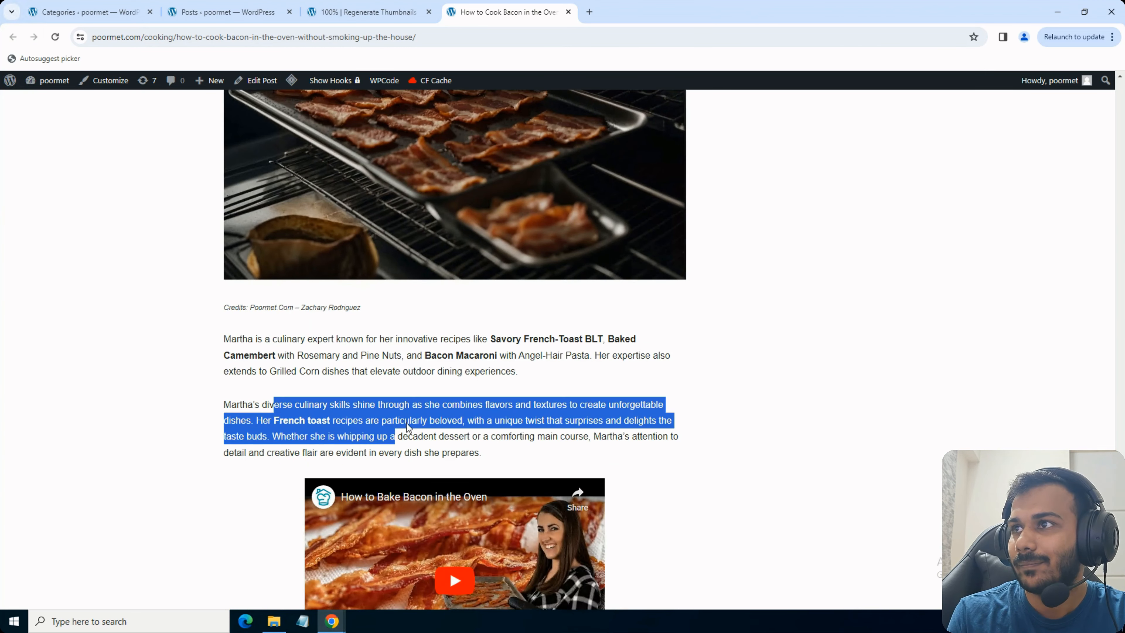
scroll(436, 429, "down", 4)
left_click(725, 448)
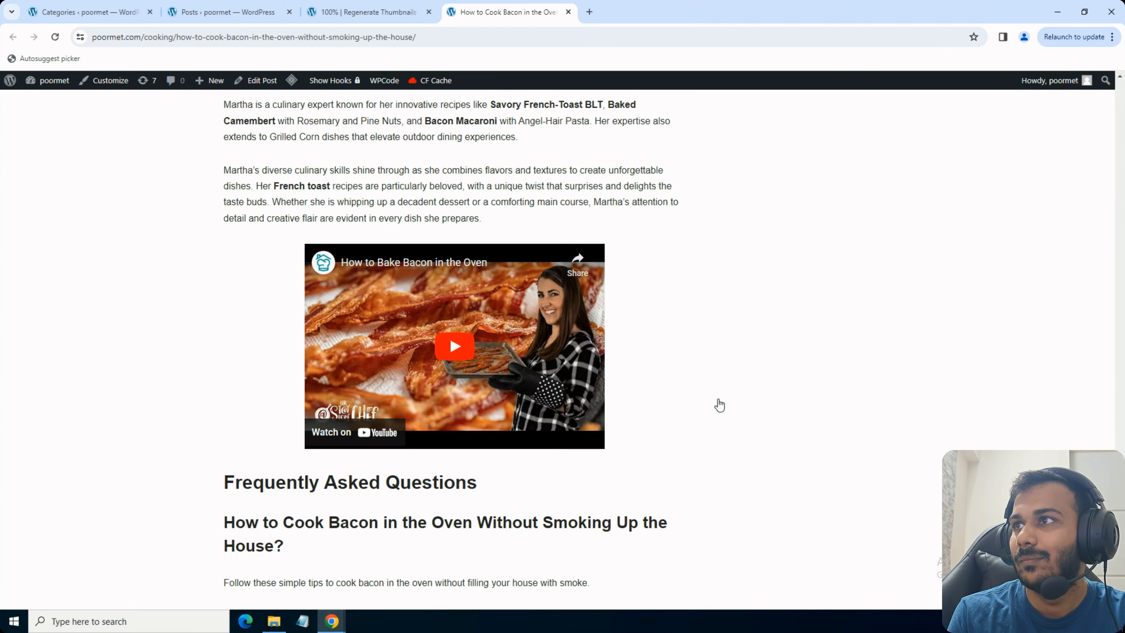
left_click_drag(1120, 504, 1110, 313)
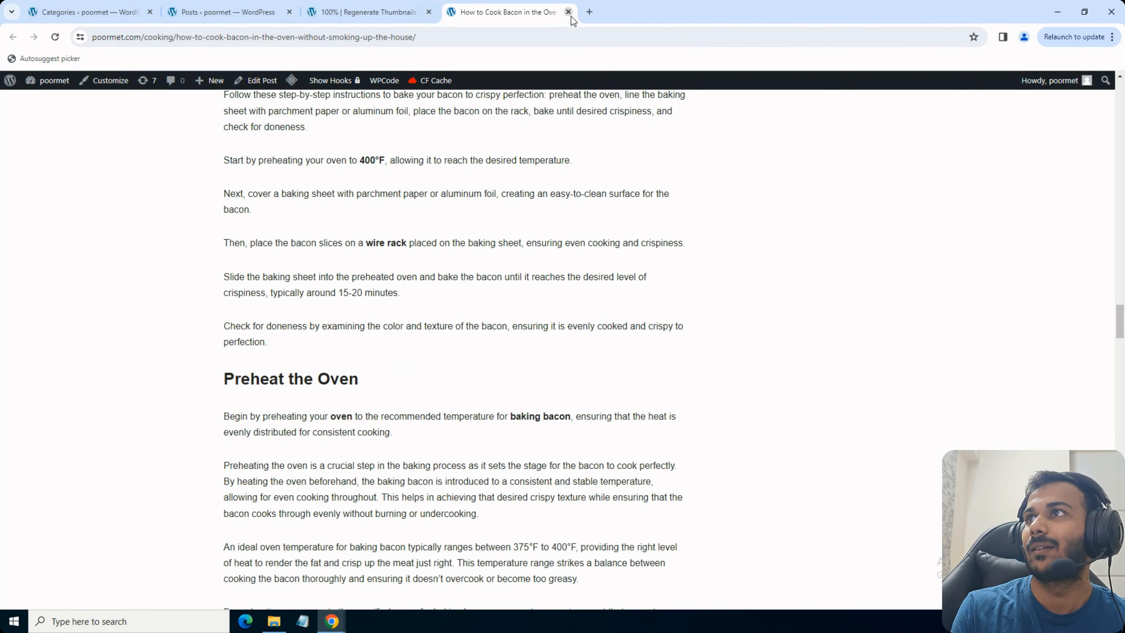
Close the bacon article and view the updated list of all WordPress posts.
left_click(569, 12)
mouse_move(93, 142)
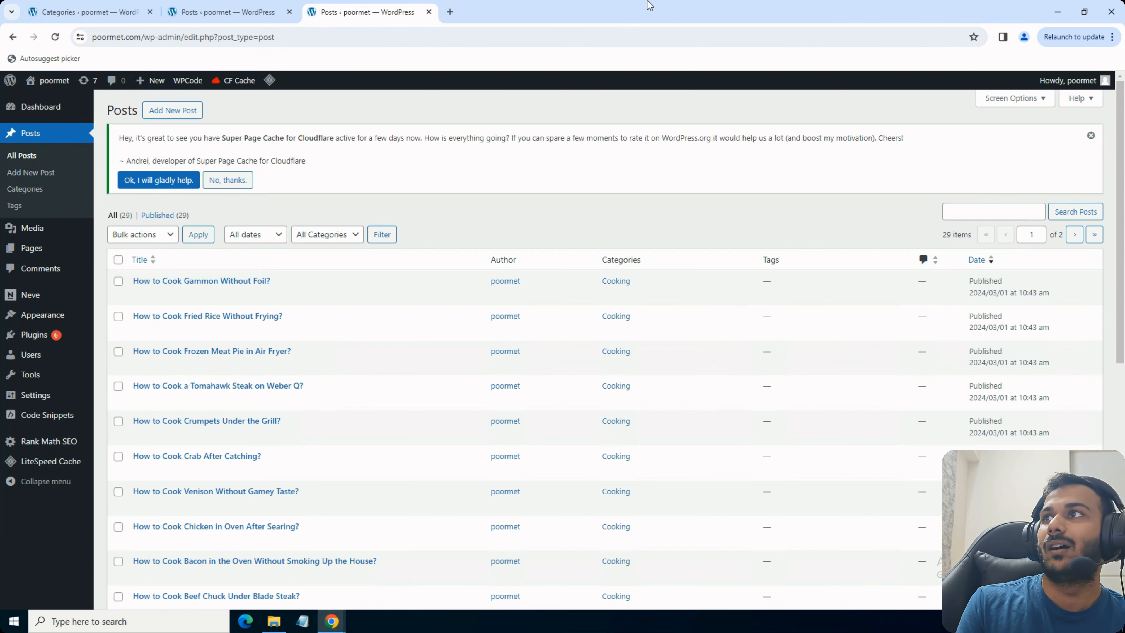
double_click(844, 7)
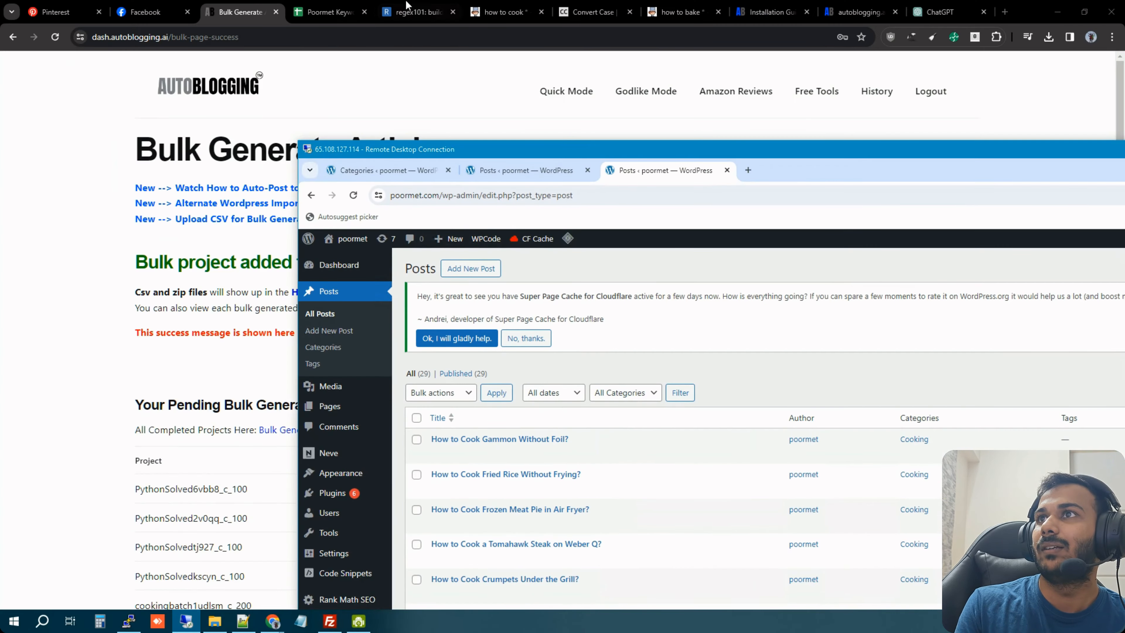
Return to the Autoblogging page and review the queued cooking and baking projects among the pending bulk generation requests.
left_click(248, 4)
scroll(448, 284, "down", 20)
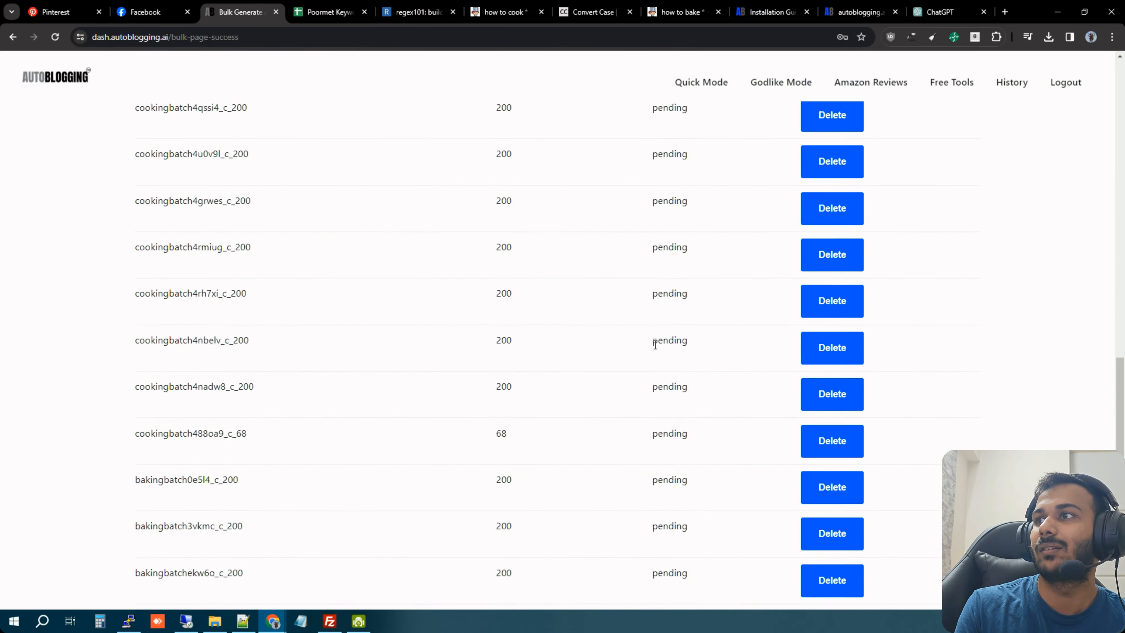
left_click_drag(1120, 543, 1122, 396)
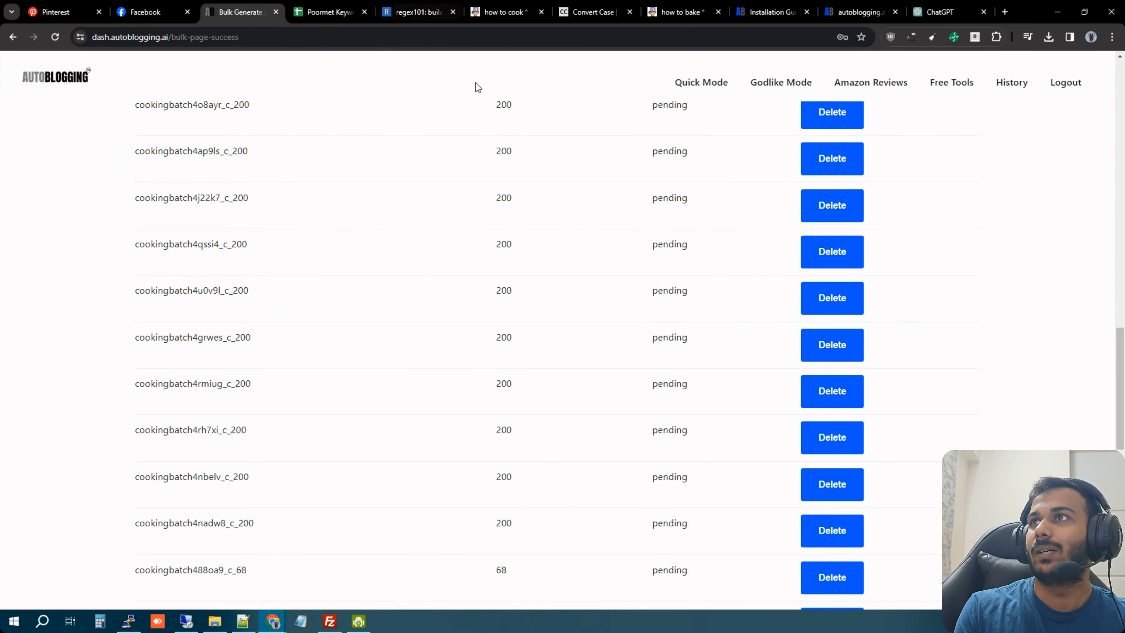
Look over the Poormet Facebook page, including its logo profile picture, intro and posts.
left_click(146, 12)
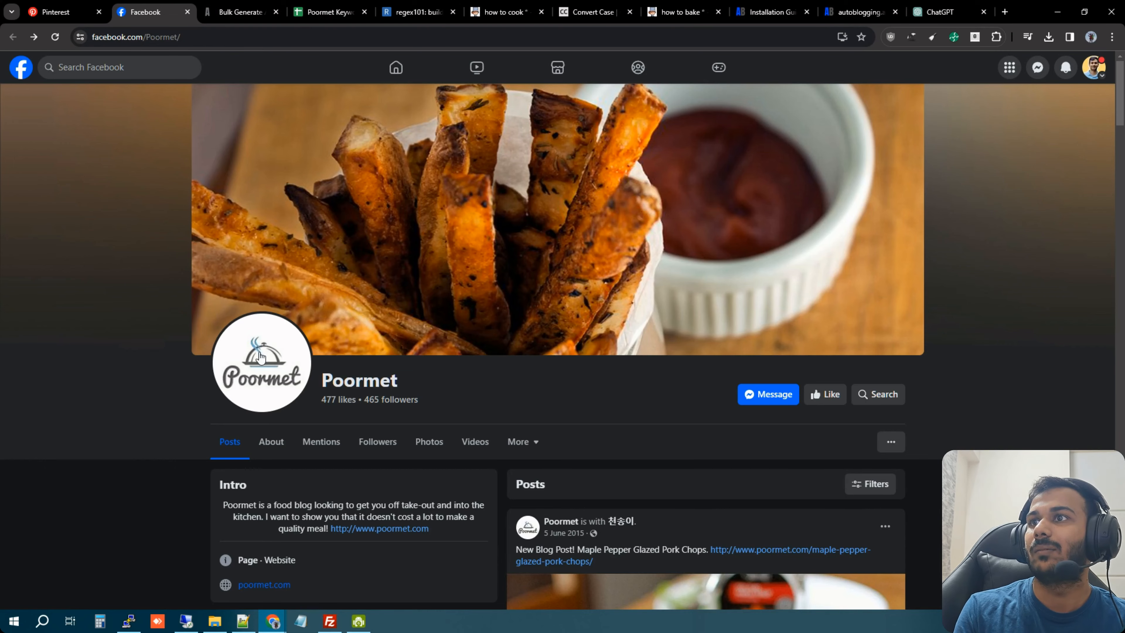
left_click(261, 377)
key("alt+Left")
scroll(238, 367, "down", 6)
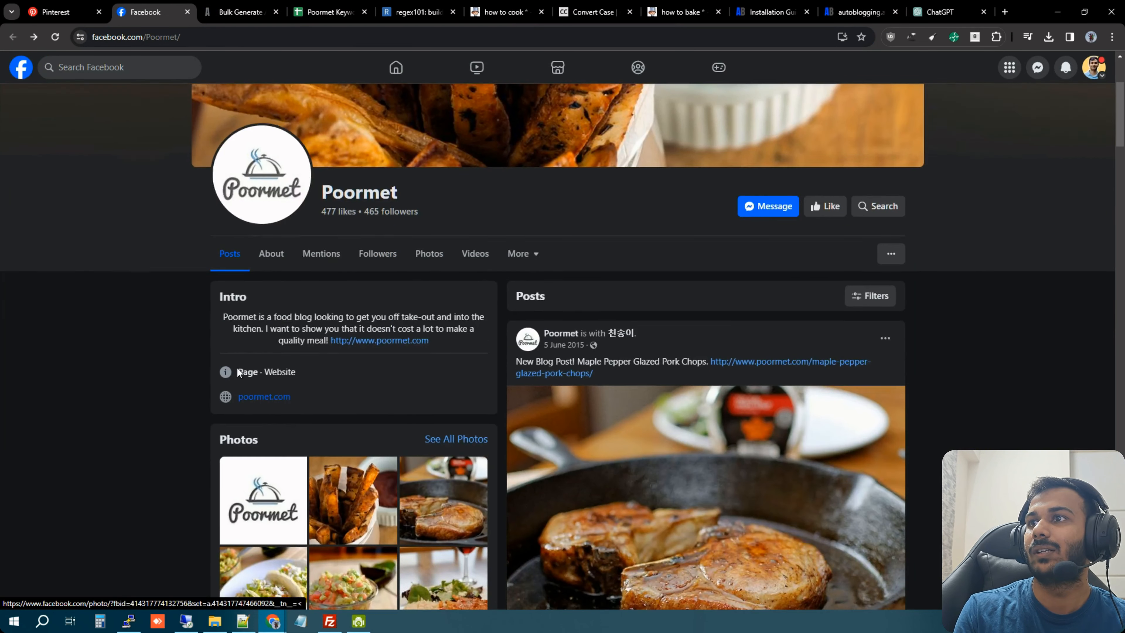
scroll(147, 336, "up", 6)
View the Poormet Pinterest profile's picture in its own tab and close that tab again.
left_click(58, 12)
right_click(566, 128)
left_click(575, 138)
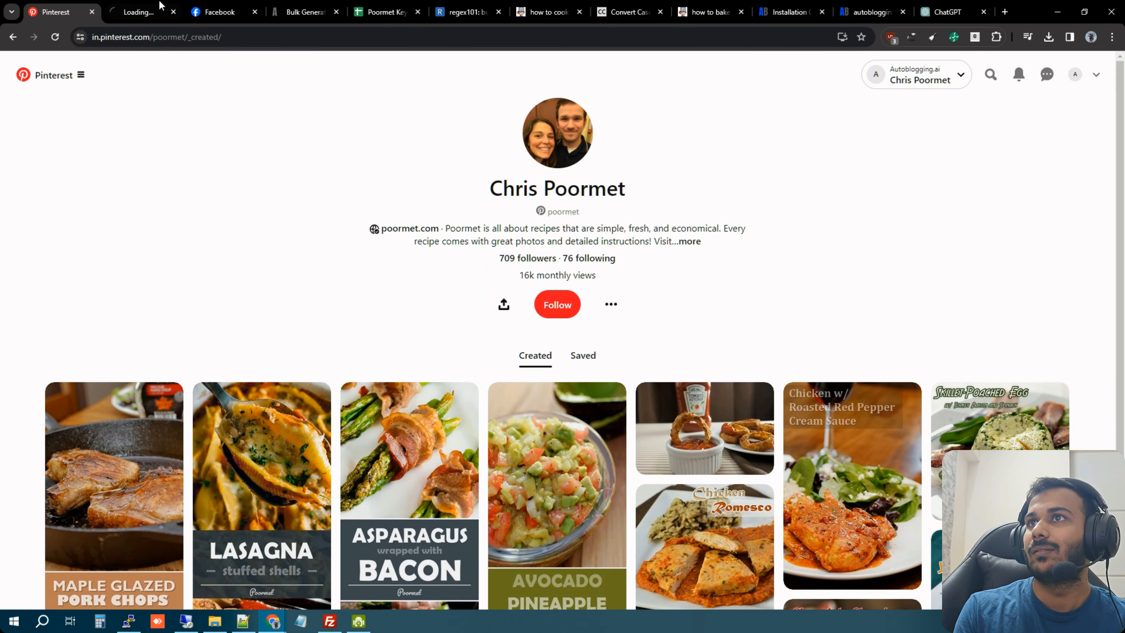
left_click(155, 9)
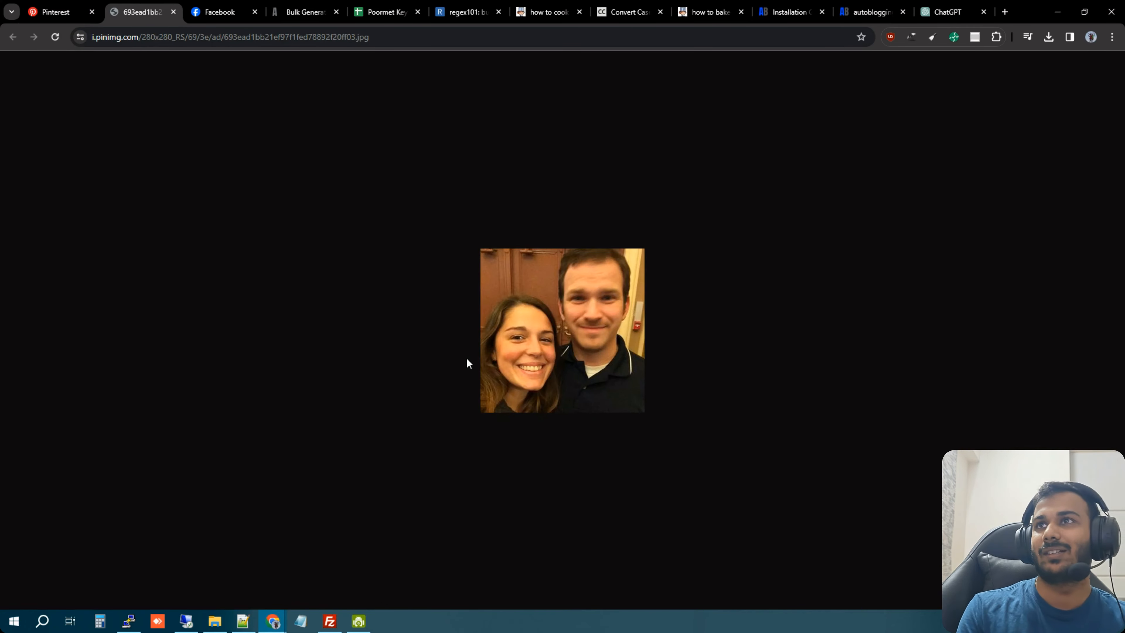
key("ctrl+w")
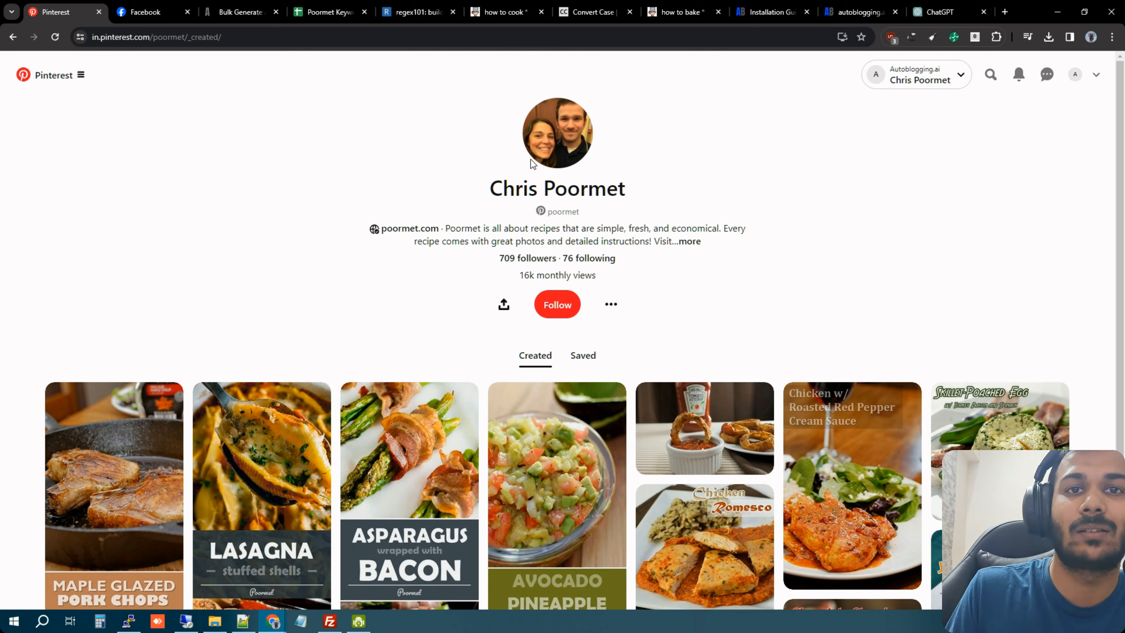